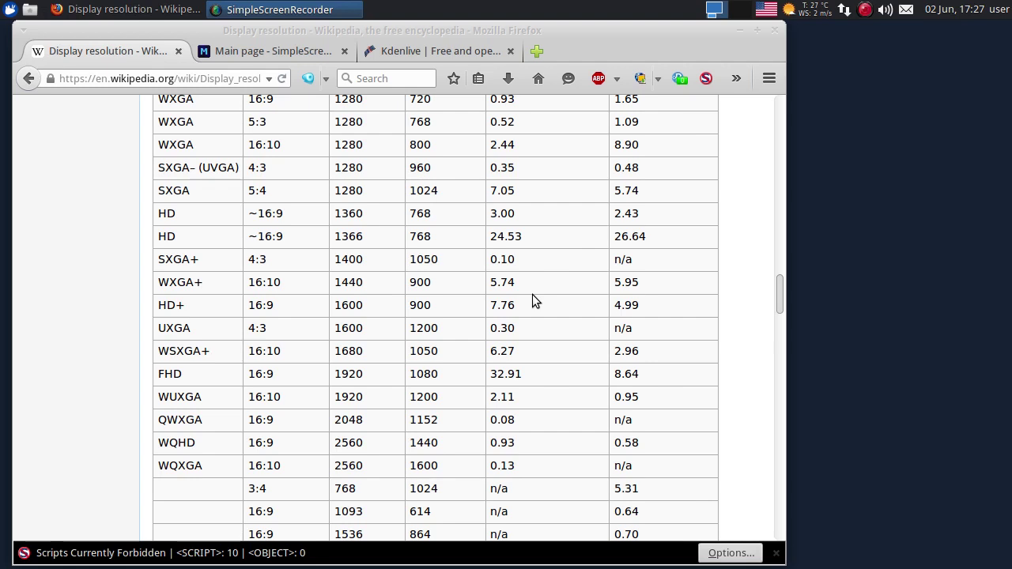
# Look through the display resolution article from the common resolutions table up to the contents list and back to the television standards.
pyautogui.click(532, 294)
pyautogui.scroll(8, 533, 295)
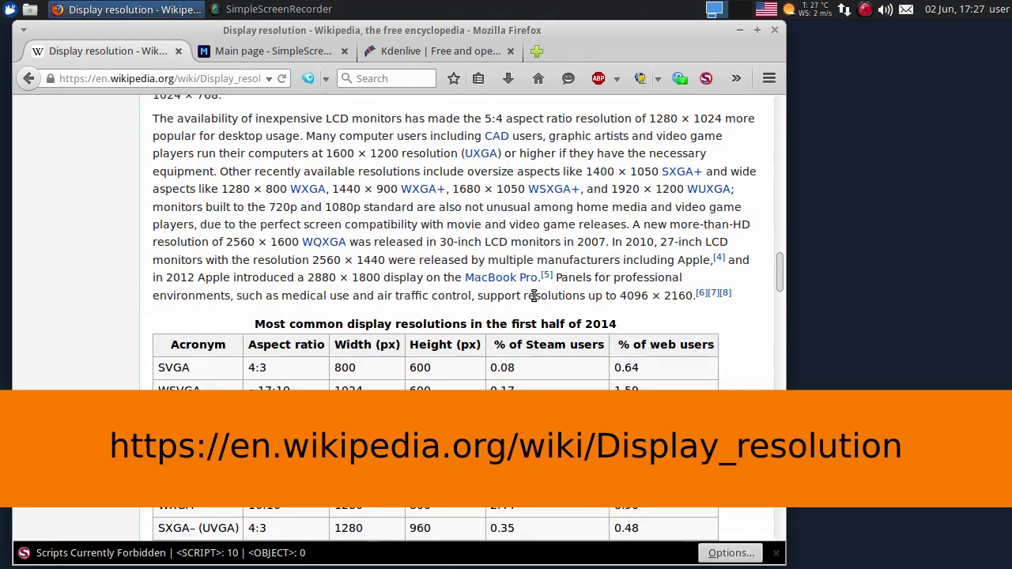
pyautogui.scroll(8, 534, 295)
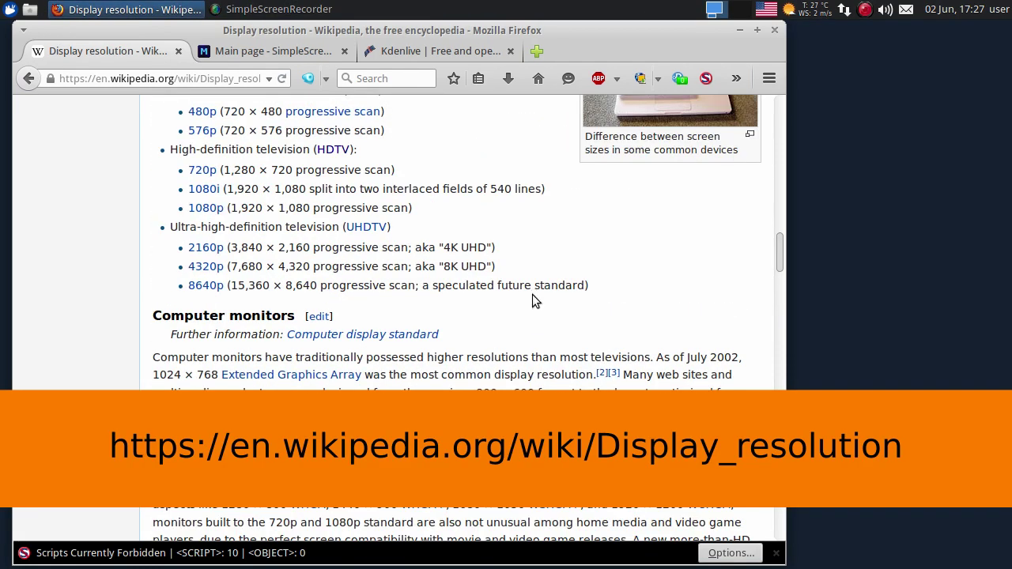
pyautogui.scroll(4, 532, 298)
pyautogui.scroll(16, 533, 296)
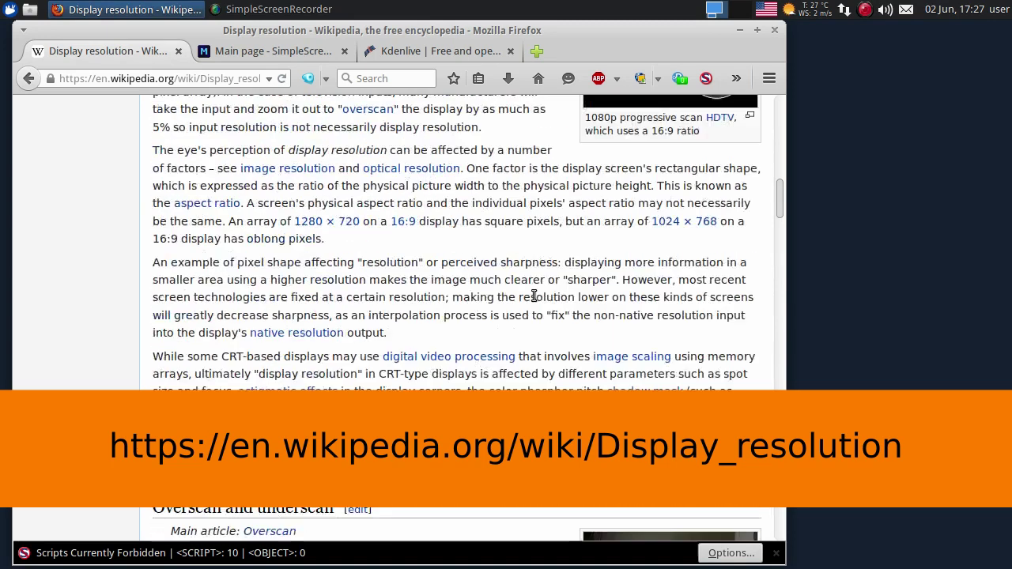
pyautogui.scroll(-1, 532, 298)
pyautogui.scroll(4, 534, 296)
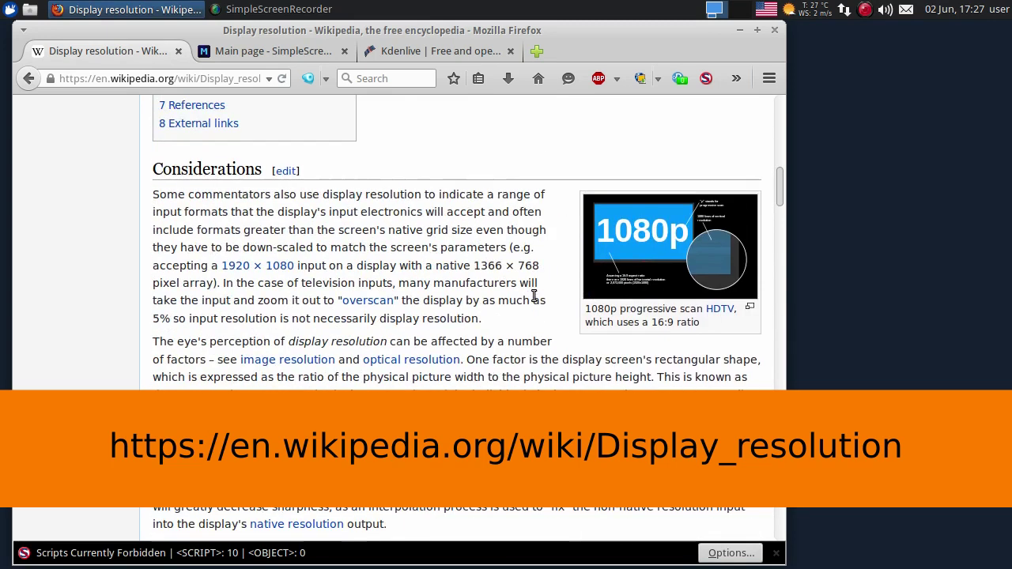
pyautogui.scroll(4, 534, 296)
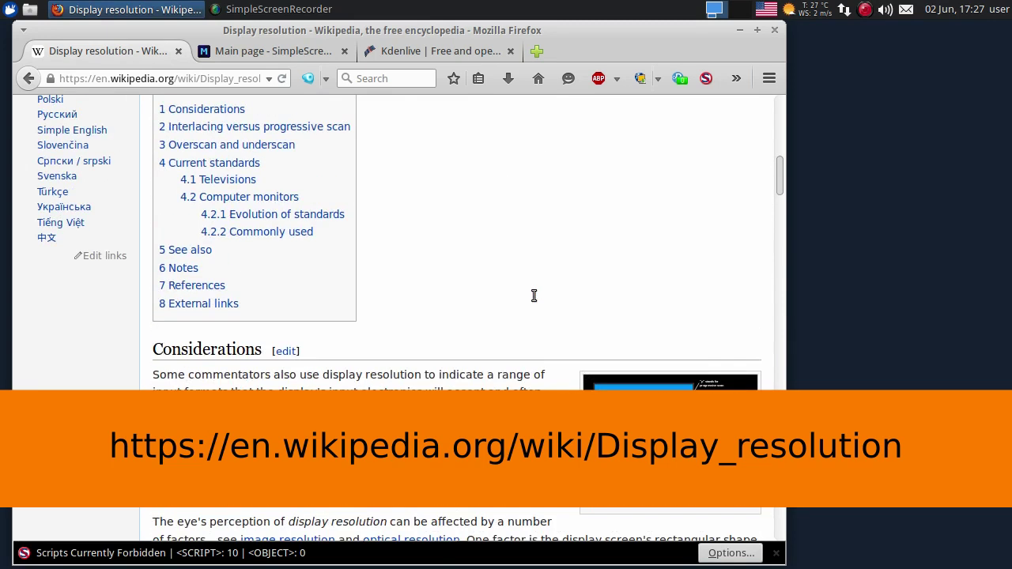
pyautogui.scroll(-12, 534, 301)
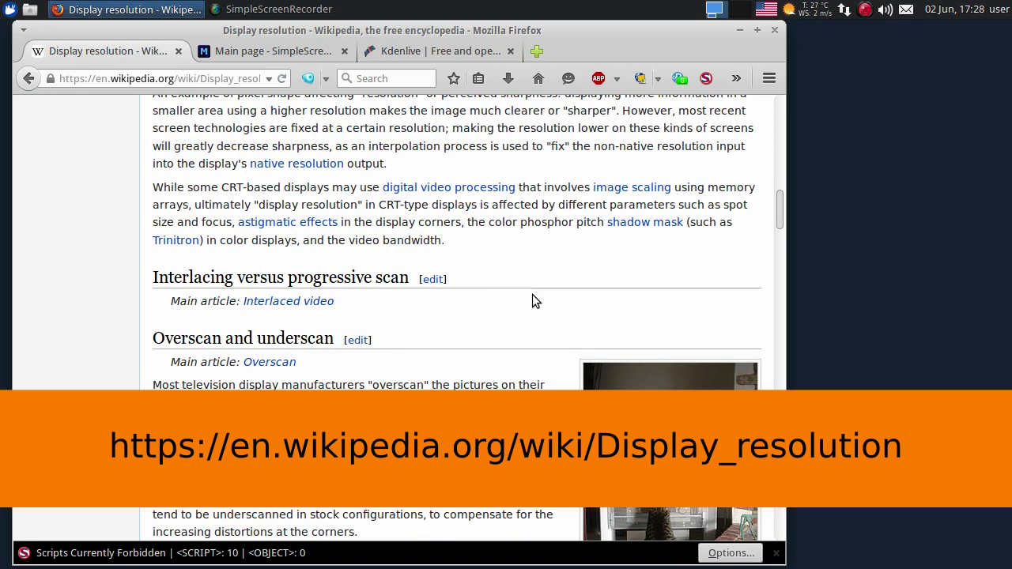
pyautogui.scroll(-9, 532, 294)
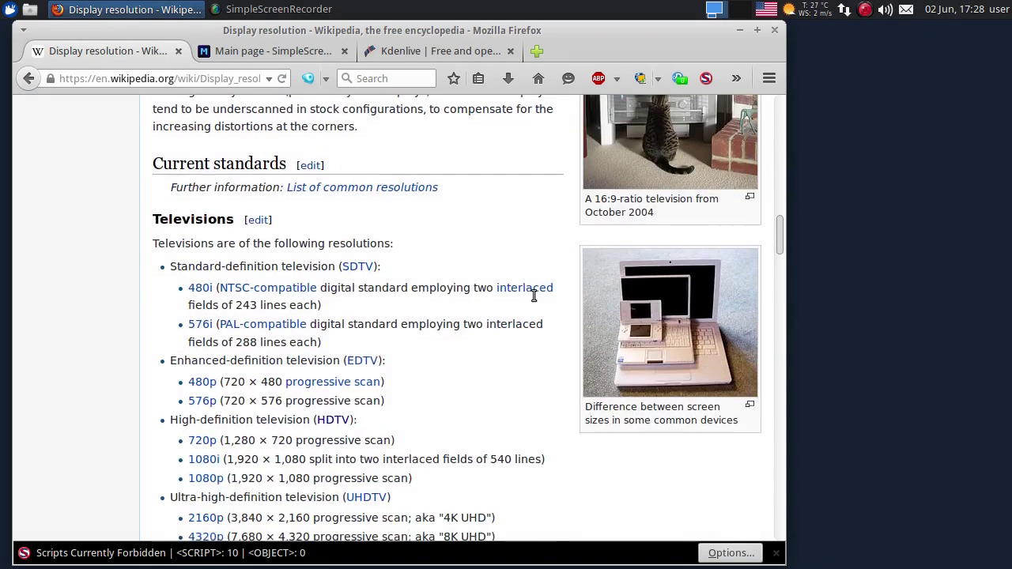
pyautogui.scroll(-6, 534, 294)
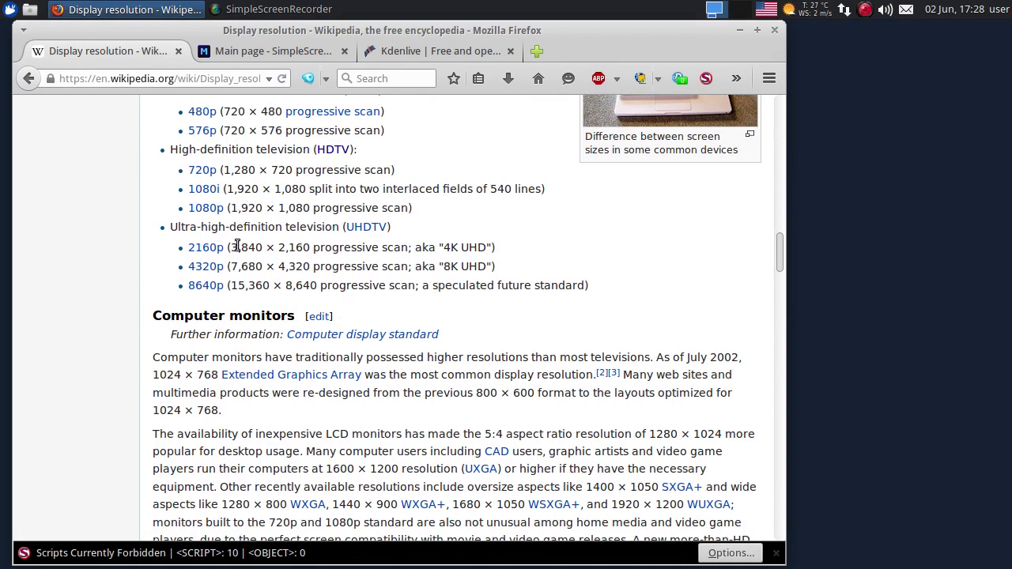
# Highlight the pixel dimensions of the 1080p and 720p entries in the high-definition television list.
pyautogui.moveTo(232, 207); pyautogui.dragTo(310, 208)
pyautogui.click(380, 212)
pyautogui.scroll(1, 356, 226)
pyautogui.moveTo(222, 215); pyautogui.dragTo(312, 215)
# Highlight the width and height in the SXGA 5:4 row of the most common display resolutions table.
pyautogui.scroll(-6, 313, 221)
pyautogui.scroll(-6, 312, 216)
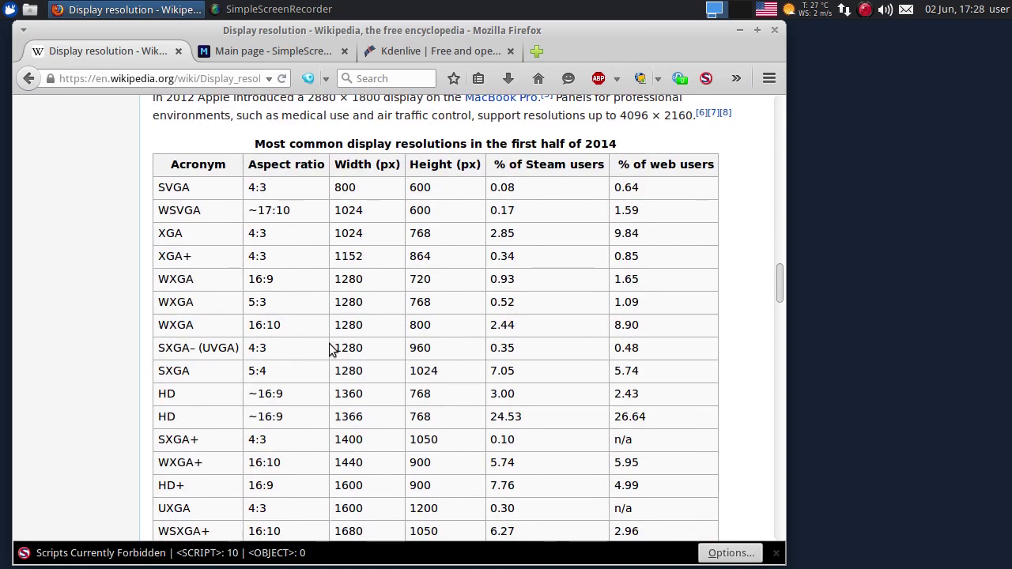
pyautogui.moveTo(335, 370); pyautogui.dragTo(440, 372)
pyautogui.click(441, 372)
# Highlight the acronym, aspect ratio, width and height in the FHD row of the resolutions table to examine them.
pyautogui.scroll(-3, 427, 370)
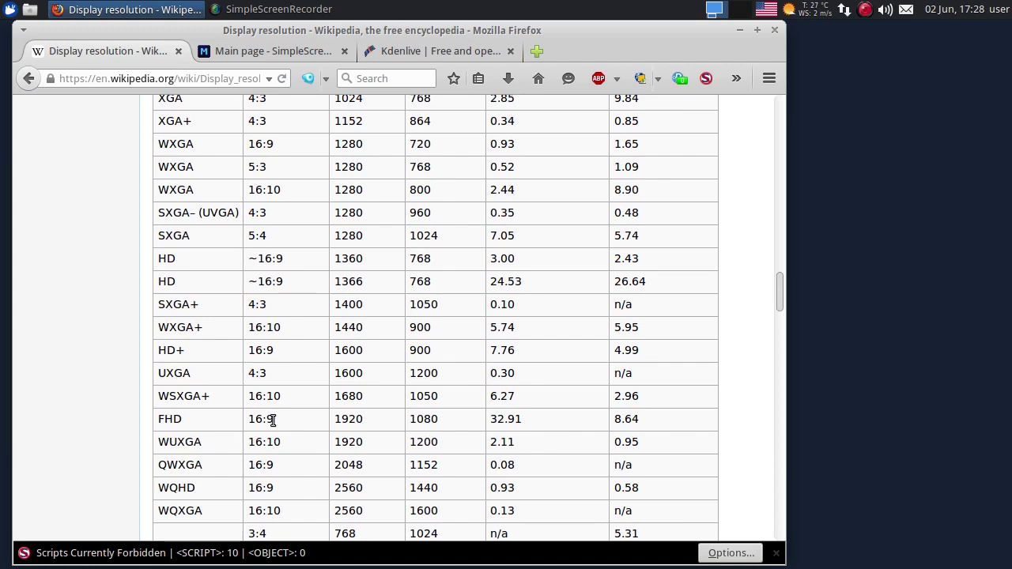
pyautogui.moveTo(334, 420); pyautogui.dragTo(461, 428)
pyautogui.moveTo(333, 420); pyautogui.dragTo(366, 420)
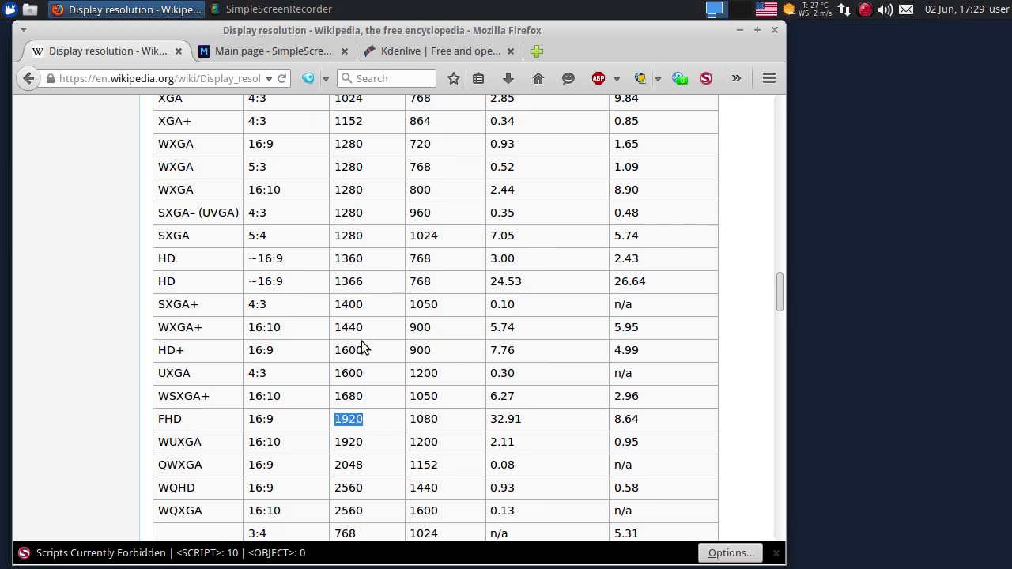
pyautogui.click(332, 424)
pyautogui.moveTo(159, 420); pyautogui.dragTo(184, 425)
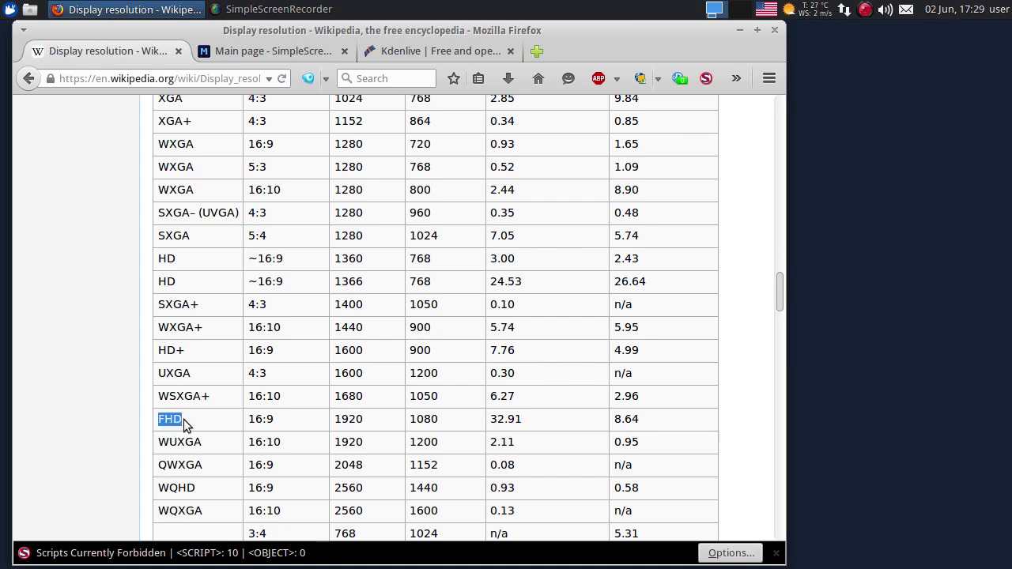
pyautogui.moveTo(249, 420); pyautogui.dragTo(364, 423)
pyautogui.click(337, 420)
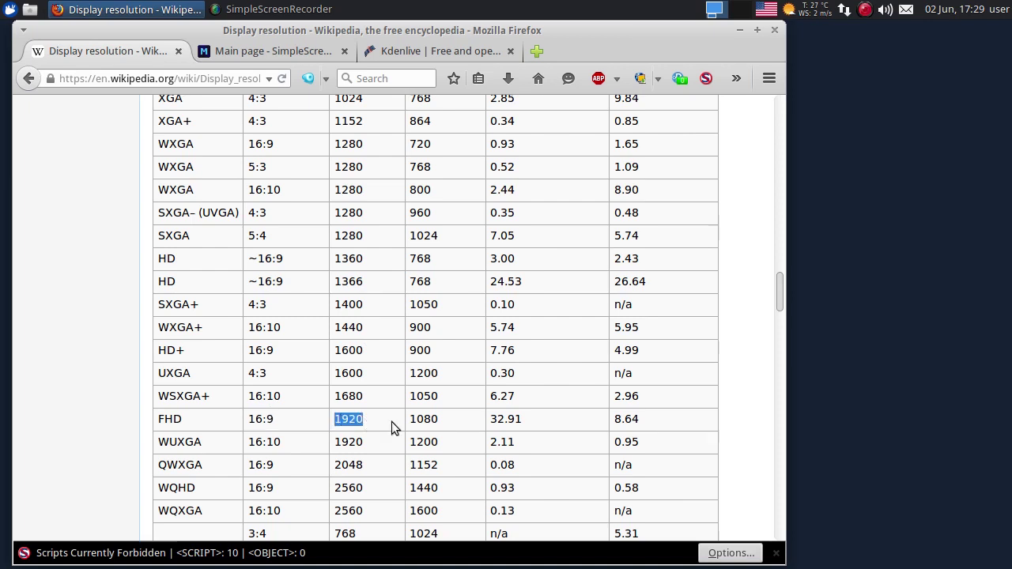
pyautogui.moveTo(409, 420); pyautogui.dragTo(439, 423)
pyautogui.click(439, 423)
# Compare the FHD row's aspect ratio with the XGA row's width and height by highlighting them in the table.
pyautogui.scroll(1, 565, 435)
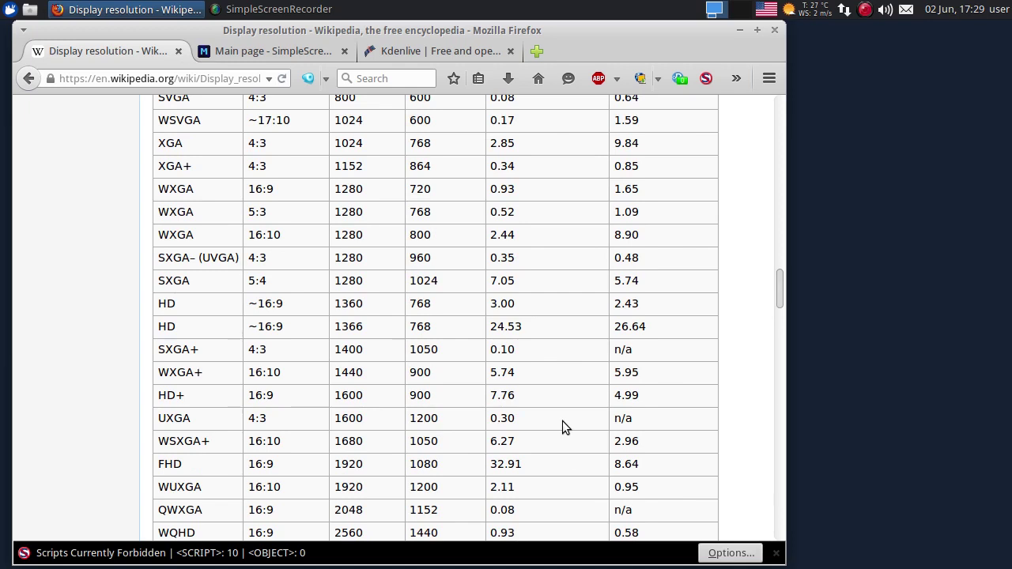
pyautogui.scroll(-2, 502, 419)
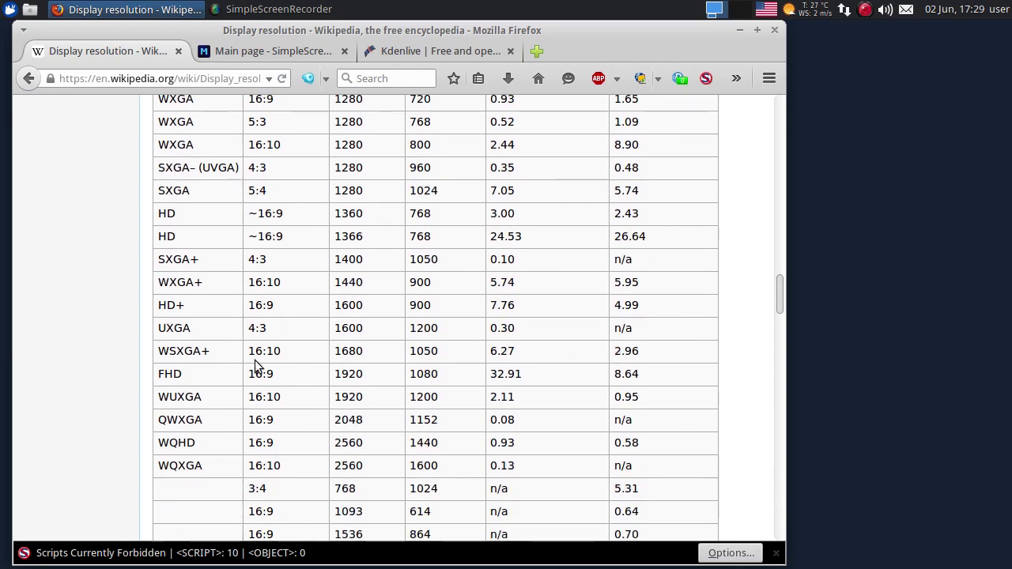
pyautogui.moveTo(250, 373); pyautogui.dragTo(283, 374)
pyautogui.scroll(5, 346, 376)
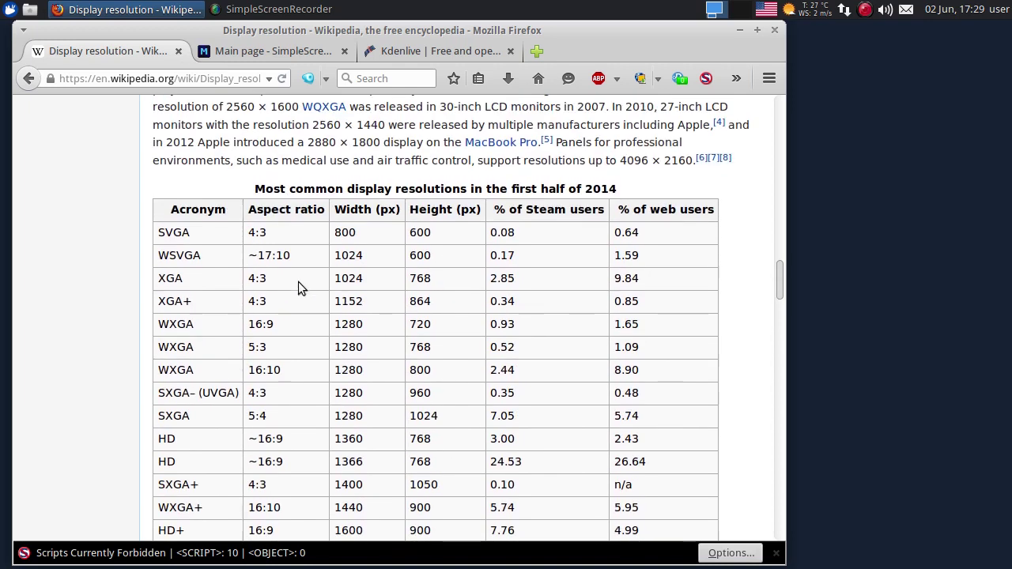
pyautogui.moveTo(337, 280); pyautogui.dragTo(433, 278)
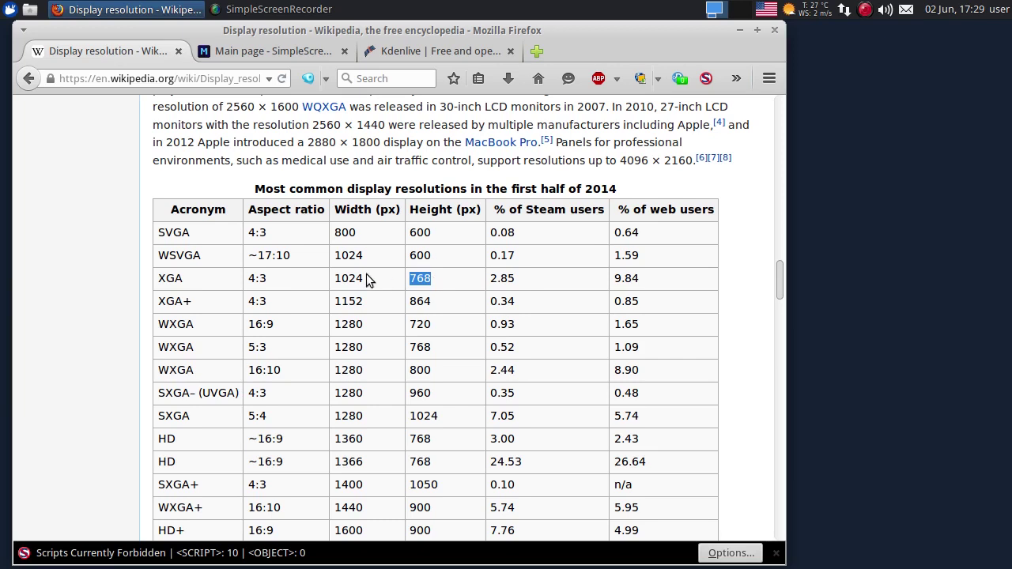
# Highlight the width and height of the 16:9 WXGA and FHD rows to compare the two widescreen resolutions.
pyautogui.scroll(-4, 424, 283)
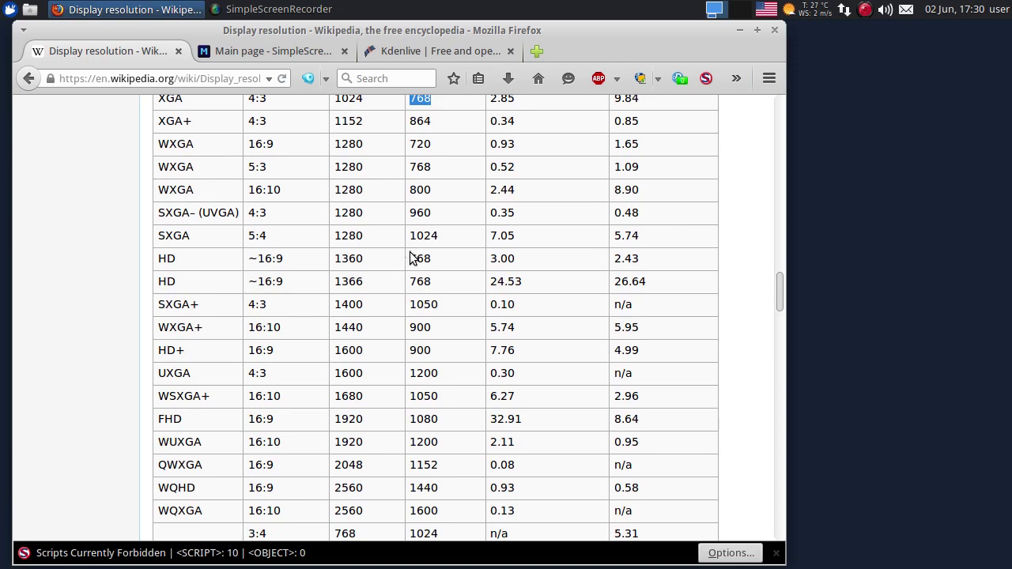
pyautogui.scroll(-1, 408, 240)
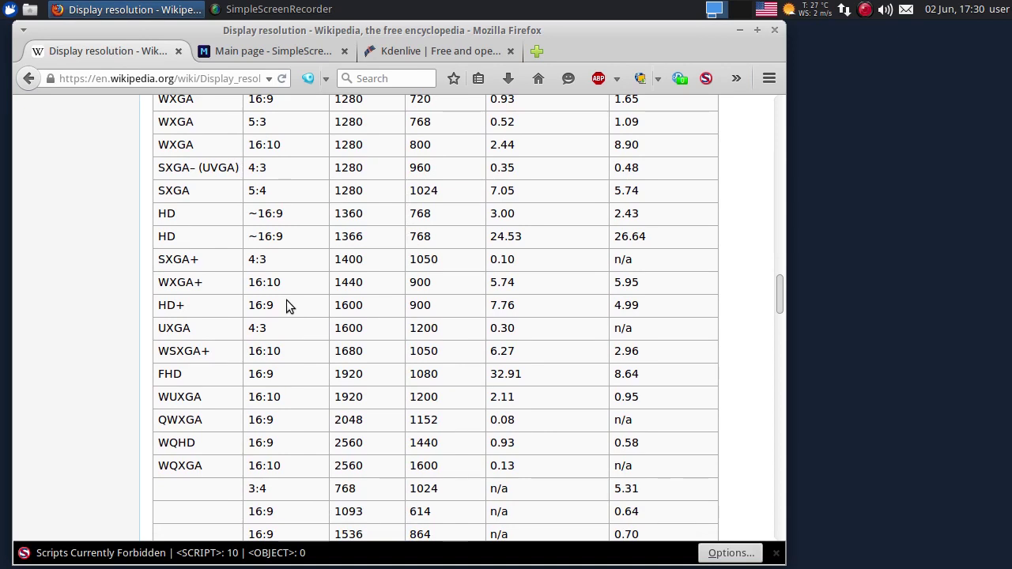
pyautogui.scroll(2, 317, 267)
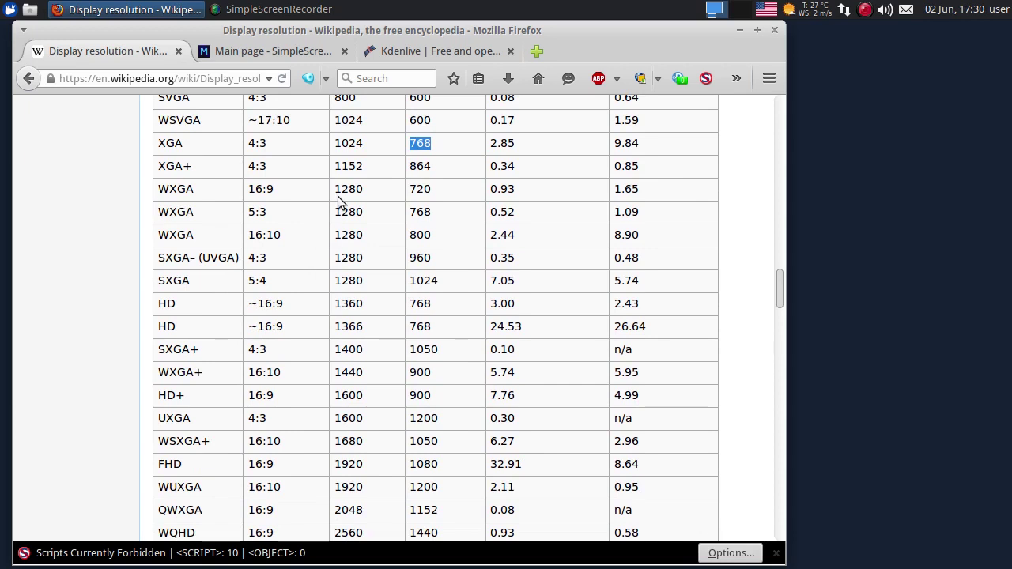
pyautogui.moveTo(339, 194); pyautogui.dragTo(431, 195)
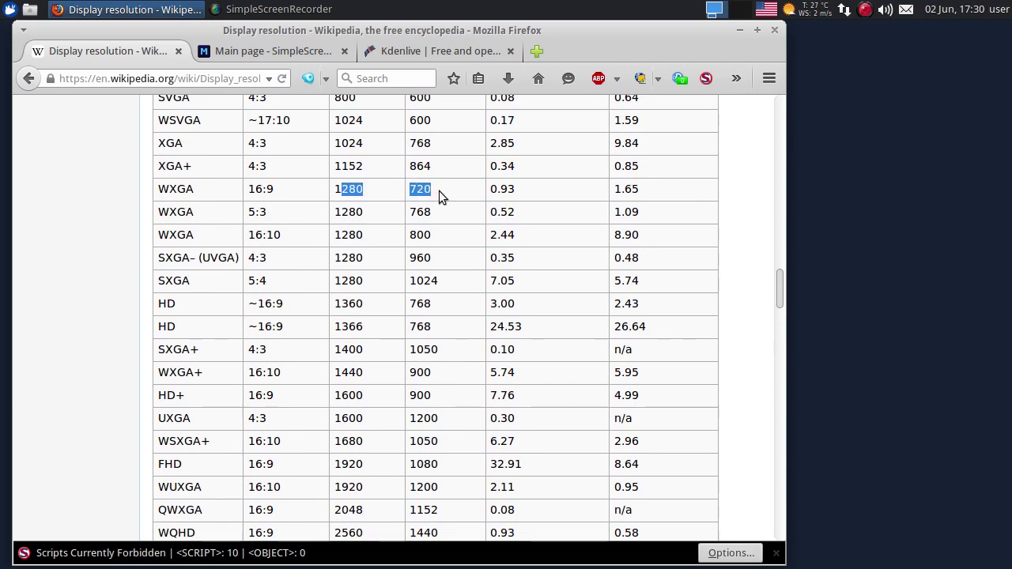
pyautogui.scroll(-1, 380, 320)
pyautogui.scroll(-2, 380, 326)
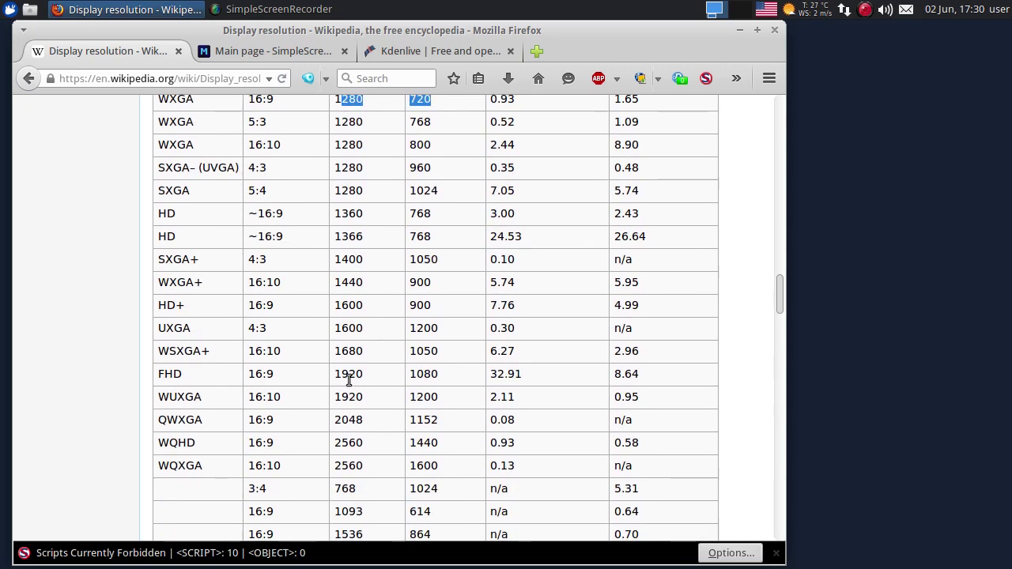
pyautogui.moveTo(333, 376); pyautogui.dragTo(461, 375)
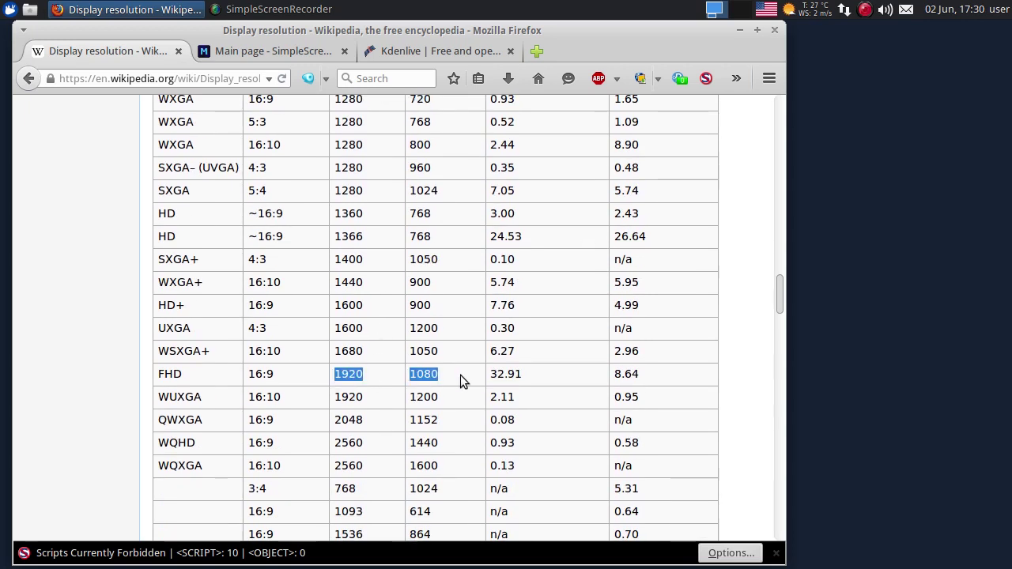
pyautogui.scroll(1, 460, 375)
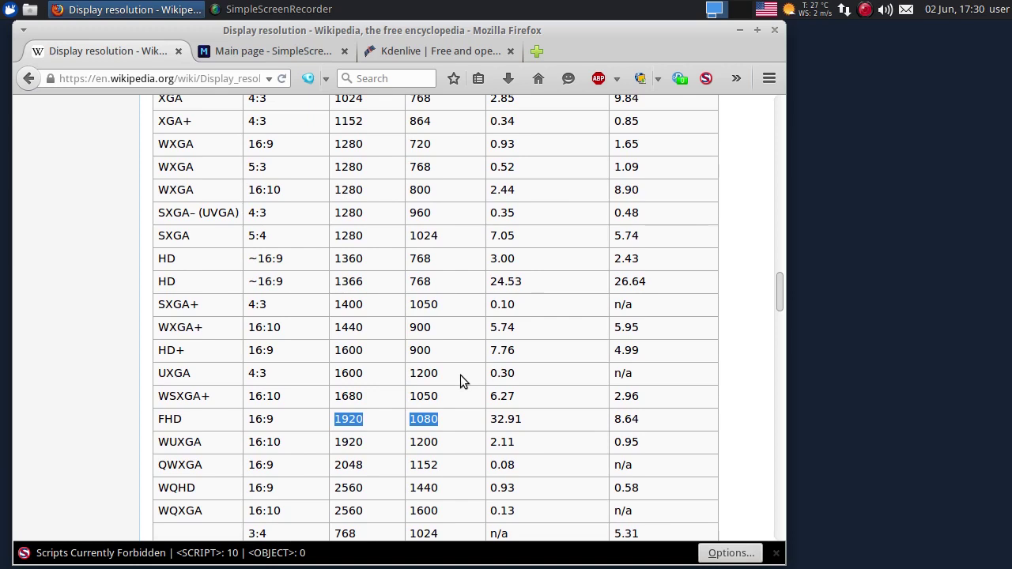
pyautogui.scroll(5, 461, 375)
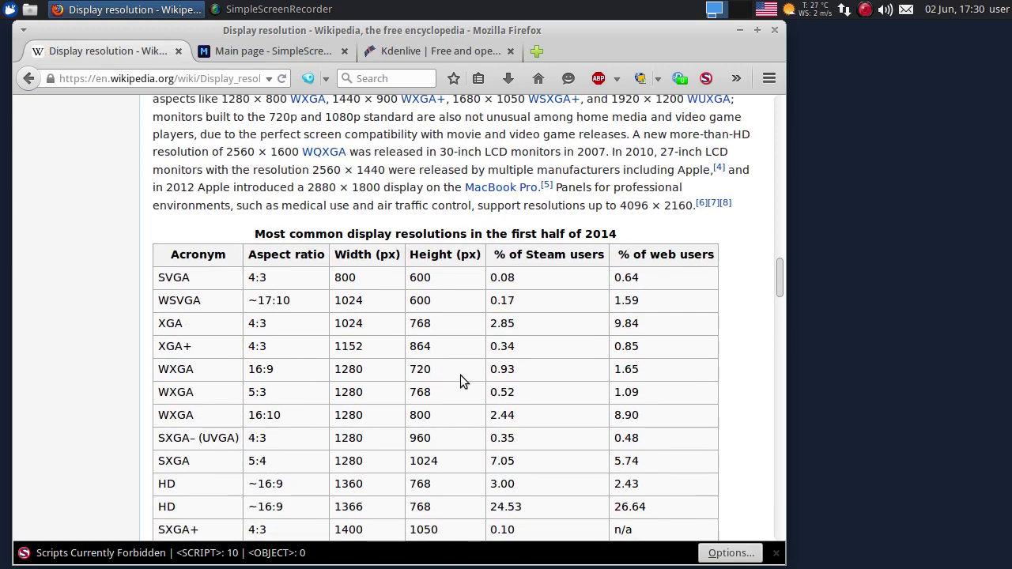
pyautogui.scroll(2, 460, 375)
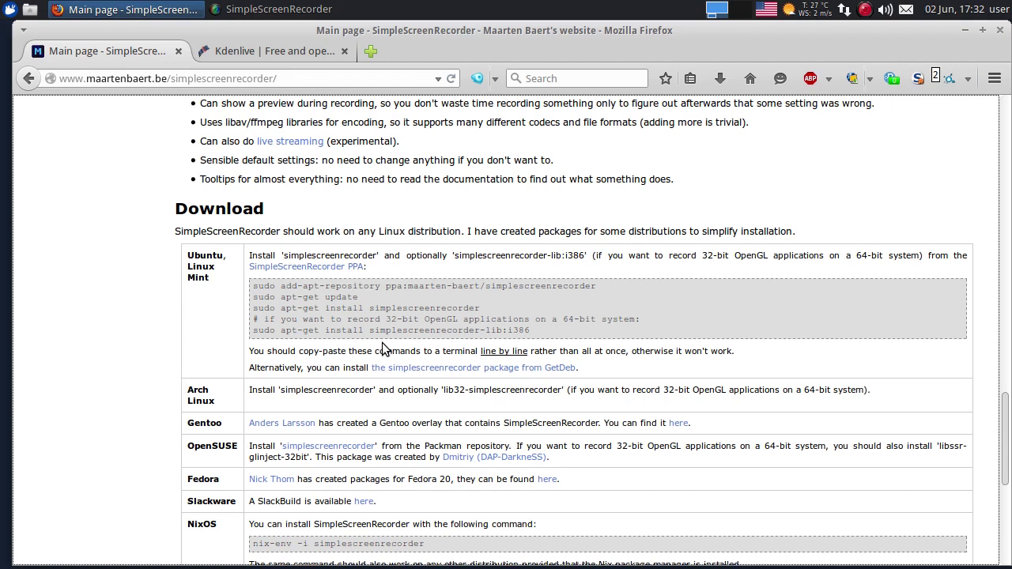
# Switch to the running SimpleScreenRecorder window to view its recording information, and move it out of the recorded area.
pyautogui.hotkey('alt', 'Tab')
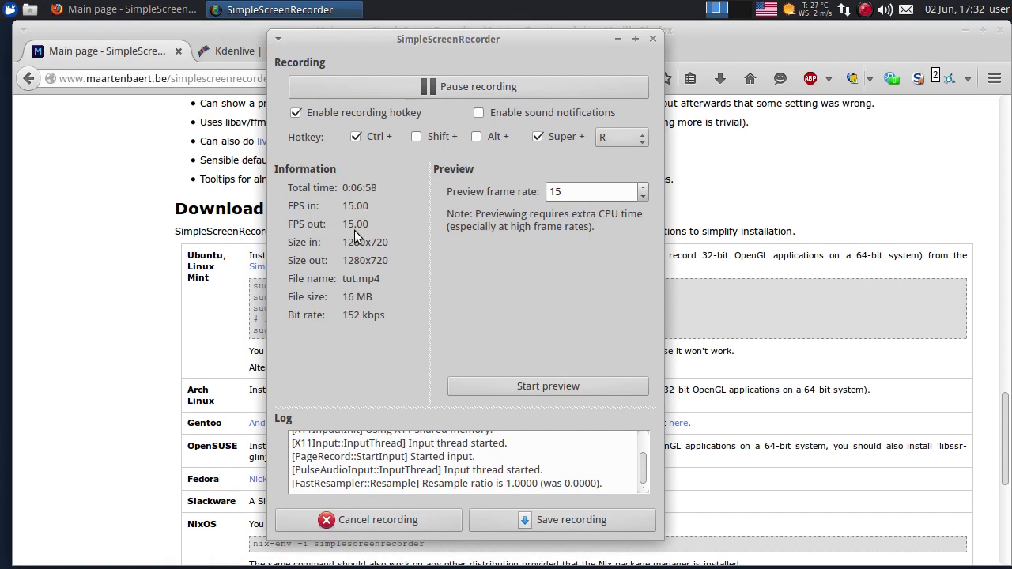
pyautogui.moveTo(451, 54); pyautogui.dragTo(631, 89)
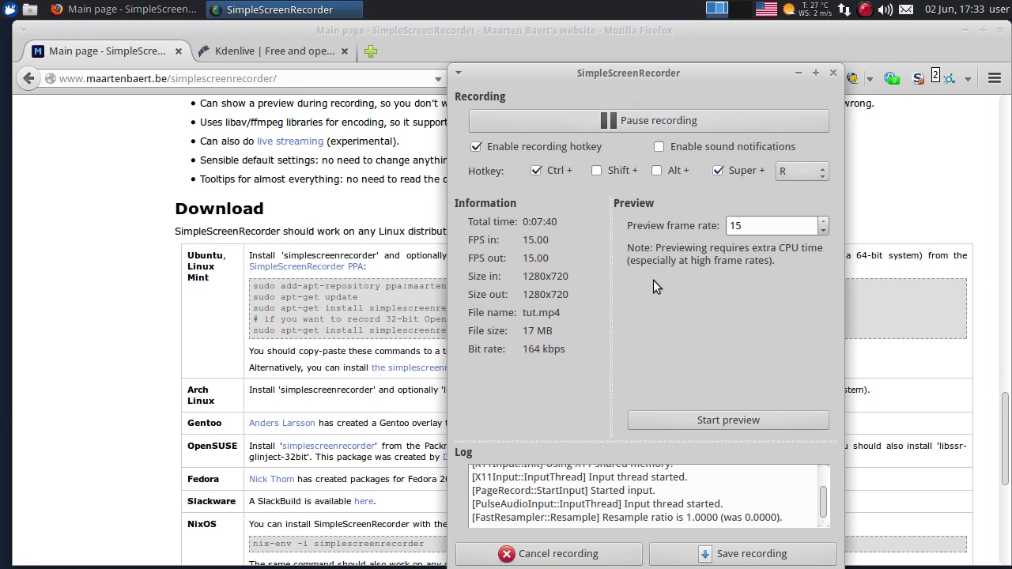
pyautogui.moveTo(656, 74); pyautogui.dragTo(380, 568)
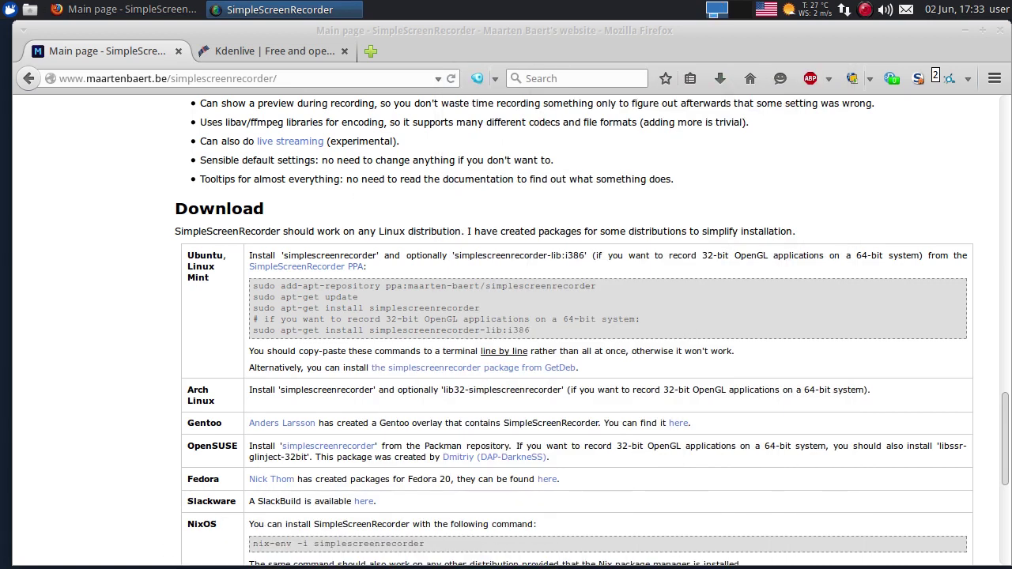
# Launch another SimpleScreenRecorder instance from the multimedia applications, move its window into view and continue to the input settings.
pyautogui.click(9, 10)
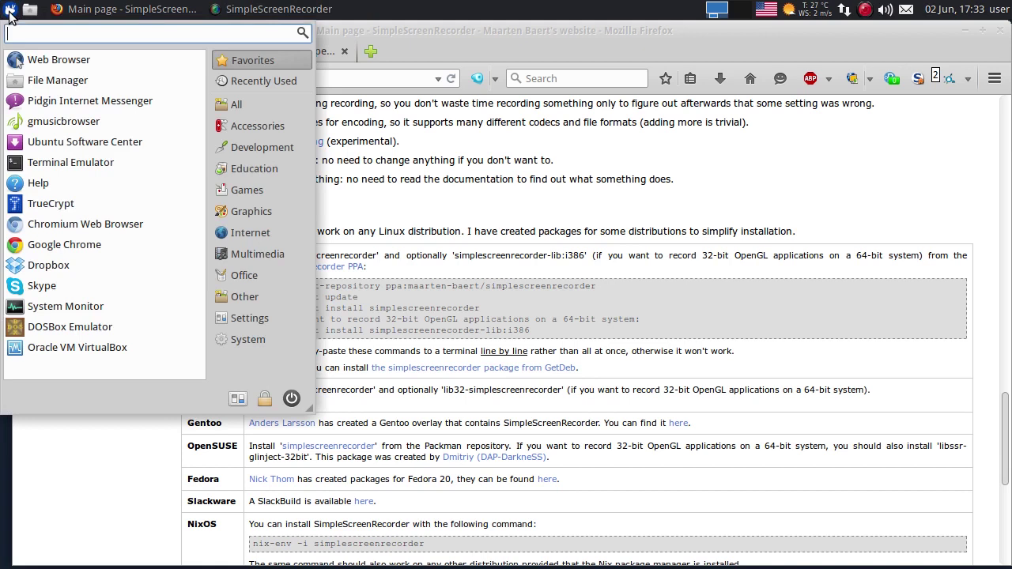
pyautogui.click(281, 251)
pyautogui.scroll(-3, 62, 285)
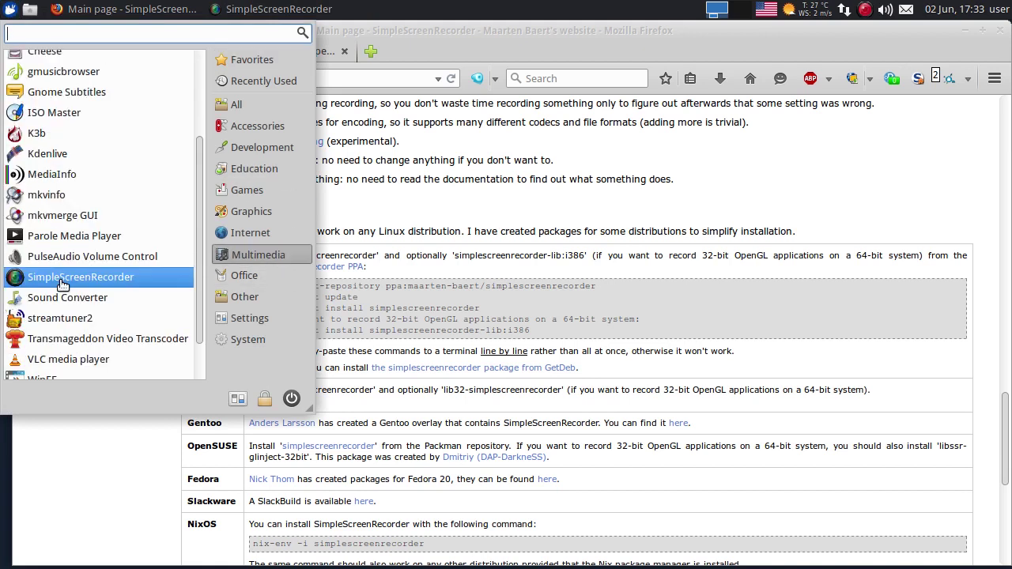
pyautogui.click(61, 281)
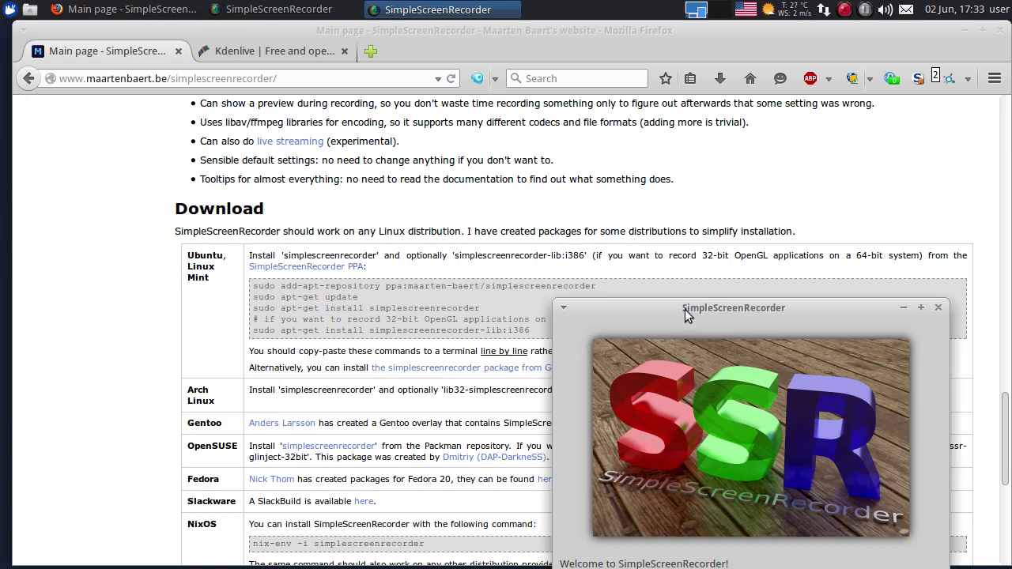
pyautogui.moveTo(697, 310); pyautogui.dragTo(402, 43)
pyautogui.click(388, 523)
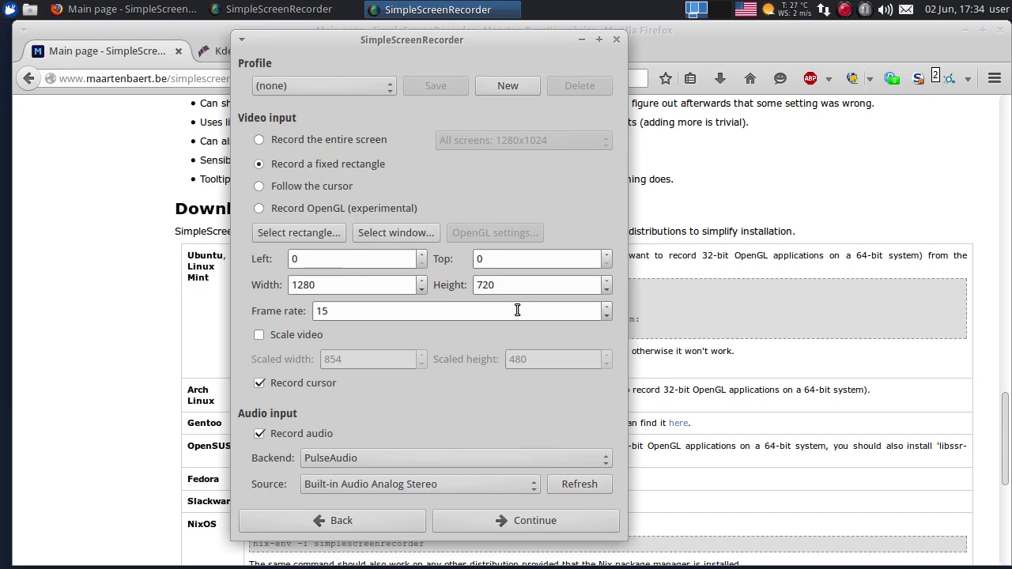
# Review the fixed rectangle's left, top, width and height values and the frame rate by highlighting the fields.
pyautogui.click(519, 285)
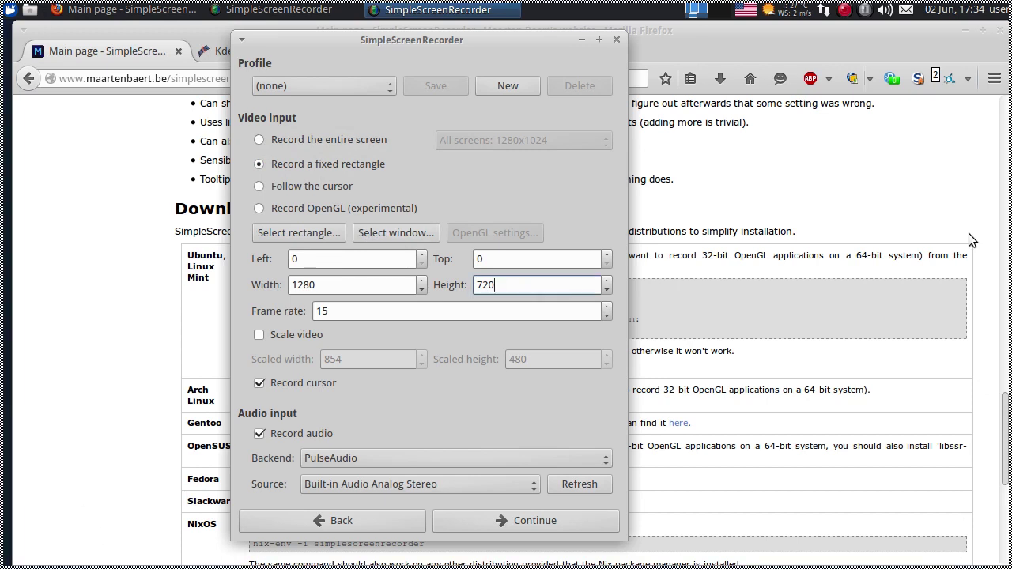
pyautogui.moveTo(351, 266); pyautogui.dragTo(285, 263)
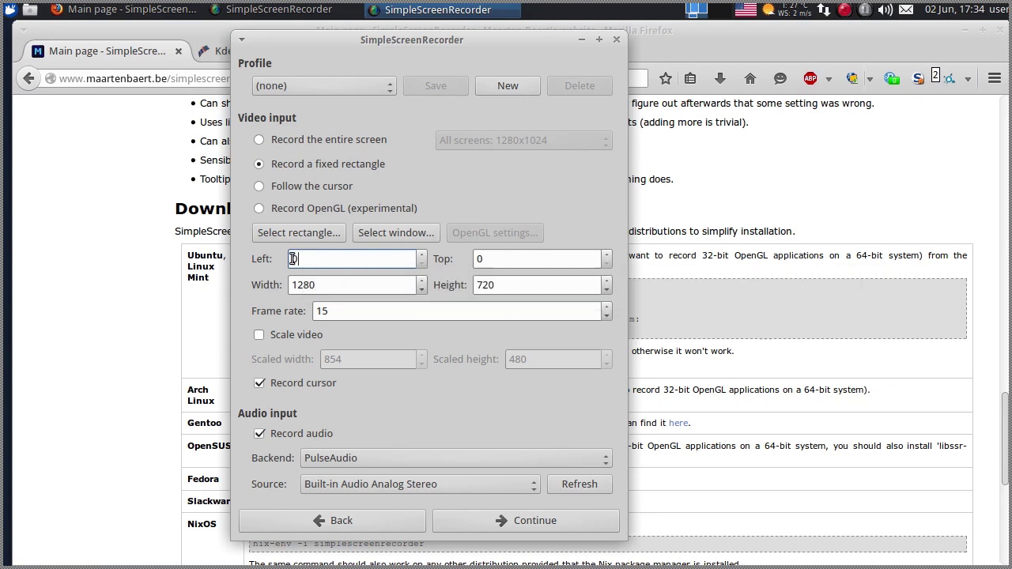
pyautogui.doubleClick(485, 260)
pyautogui.click(322, 285)
pyautogui.doubleClick(323, 285)
pyautogui.doubleClick(504, 287)
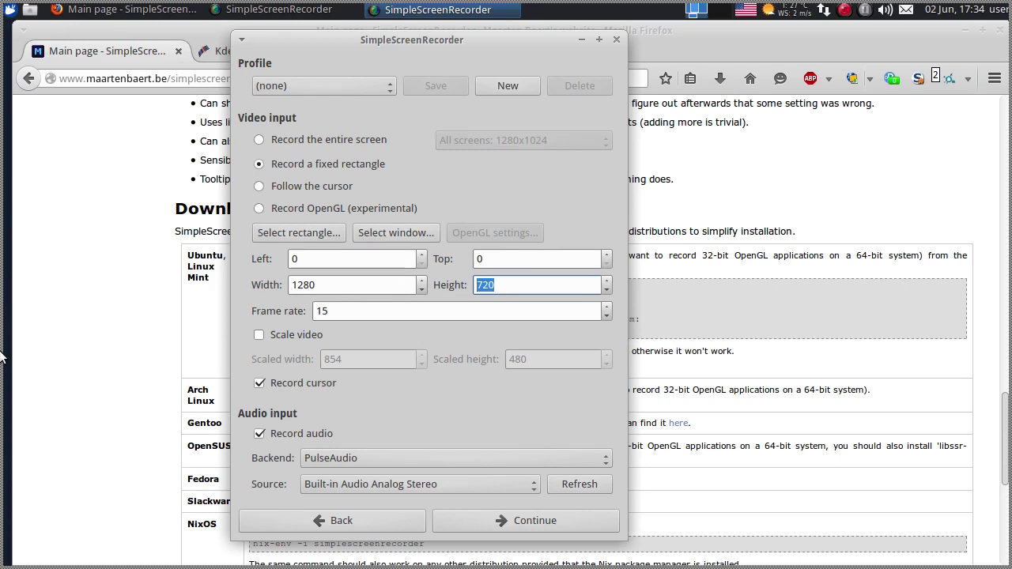
pyautogui.moveTo(350, 293); pyautogui.dragTo(228, 288)
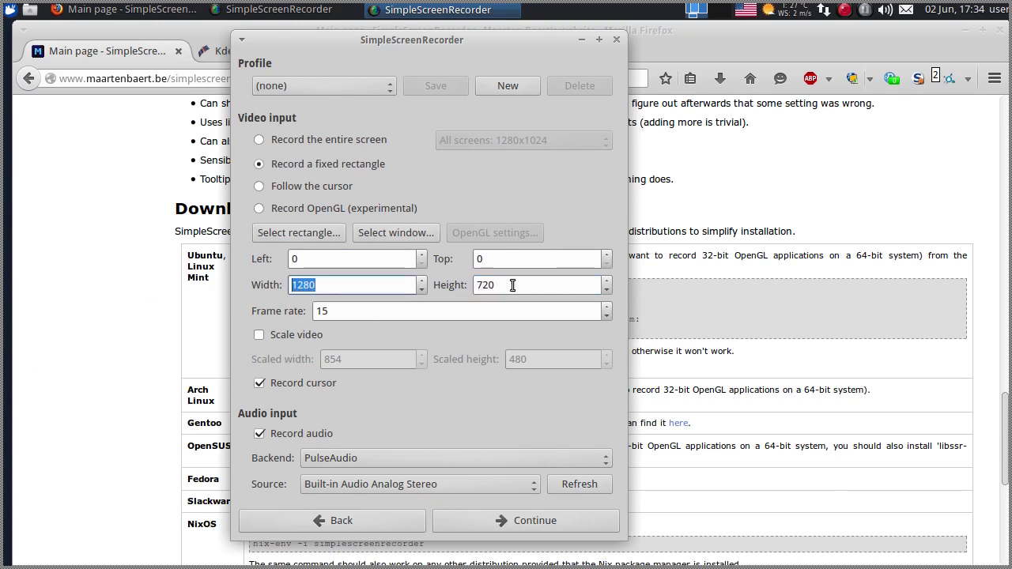
pyautogui.moveTo(518, 286); pyautogui.dragTo(412, 287)
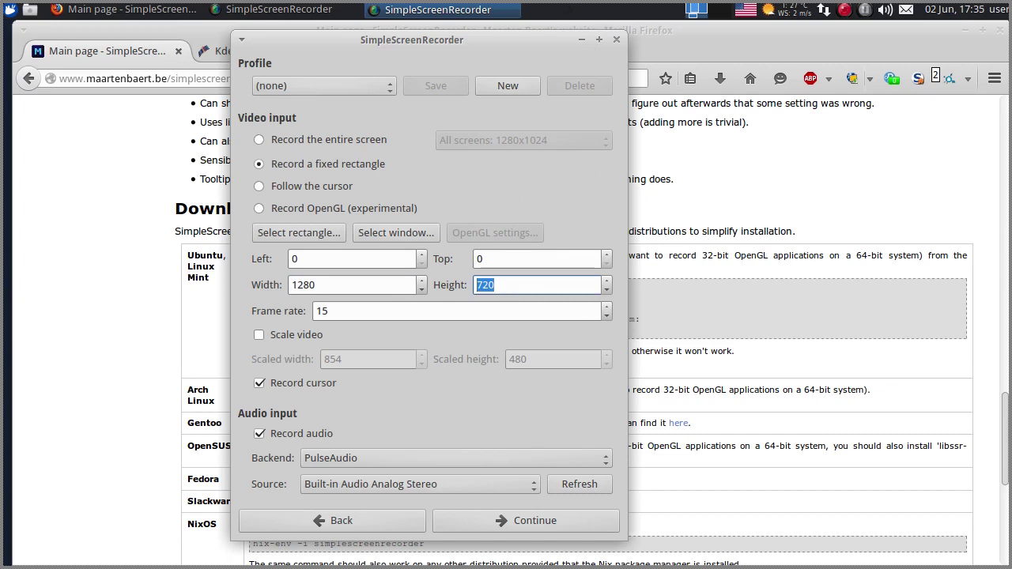
pyautogui.click(340, 311)
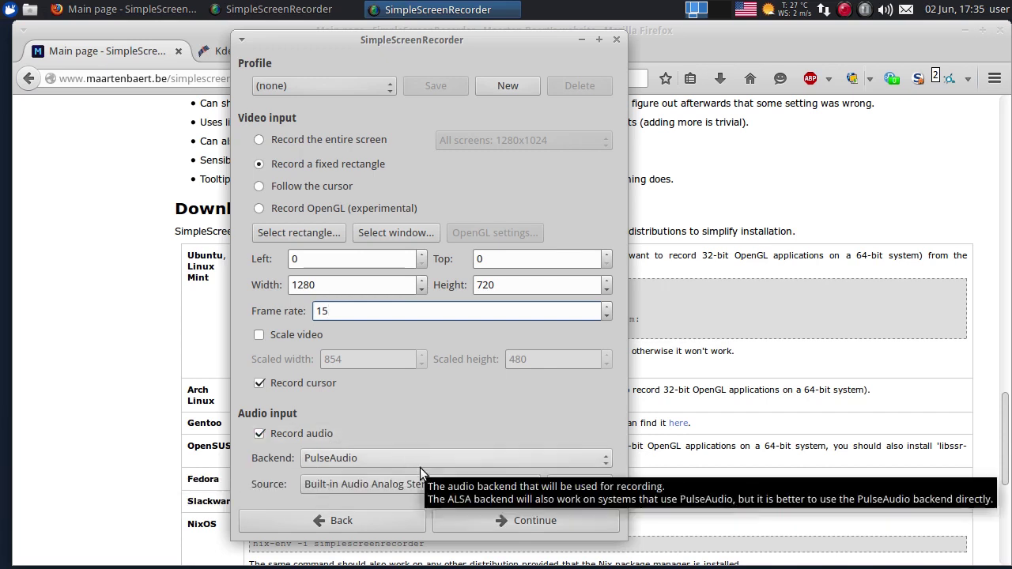
# Try the monitor audio source, set the source back to Built-in Audio Analog Stereo and continue to the output settings.
pyautogui.click(527, 490)
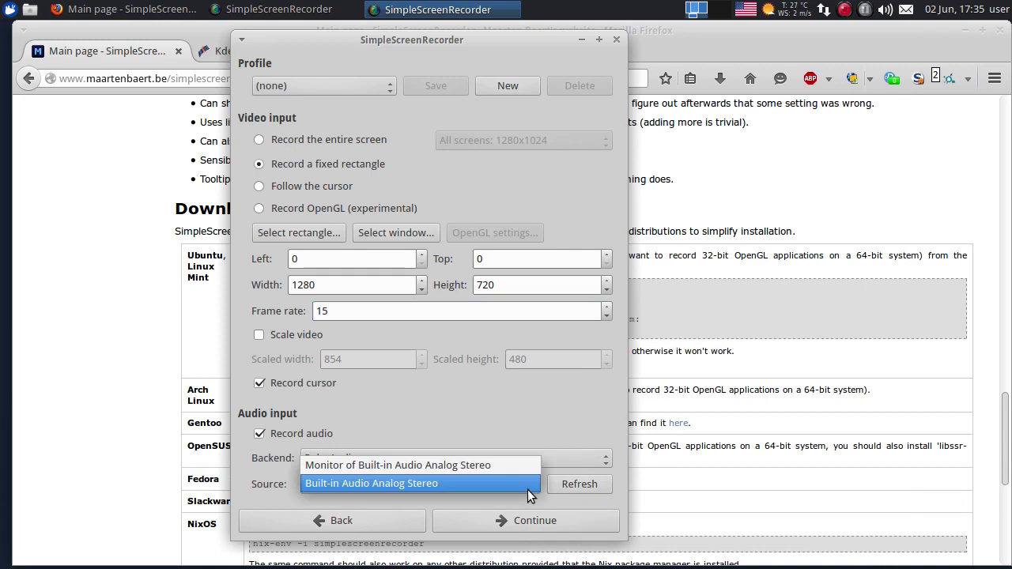
pyautogui.click(354, 471)
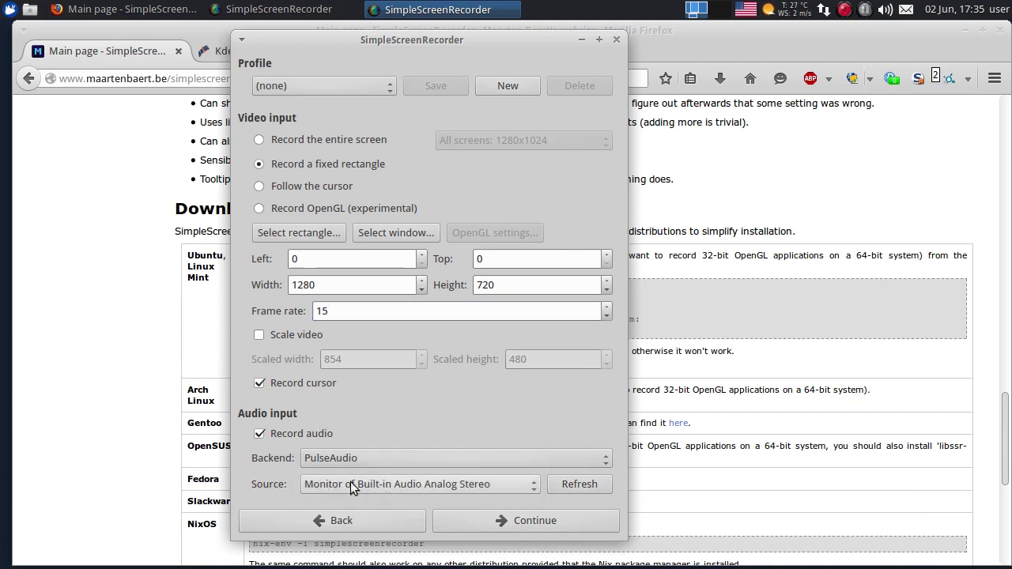
pyautogui.click(474, 488)
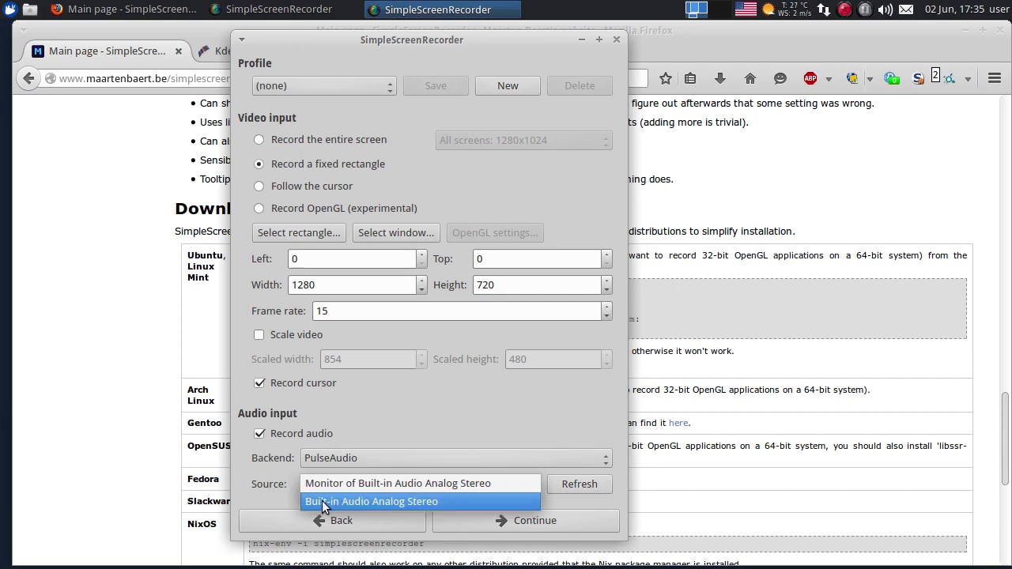
pyautogui.click(350, 503)
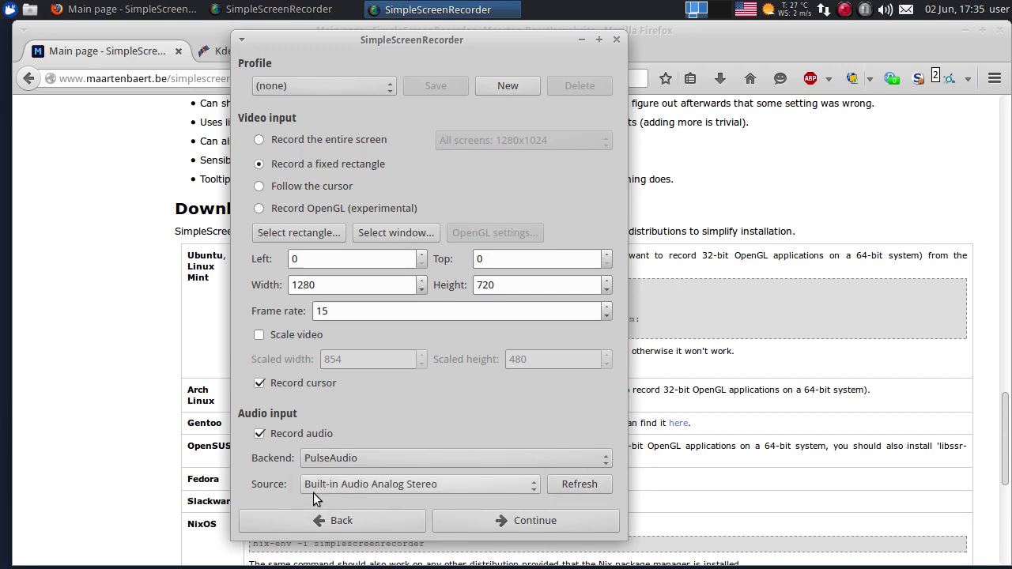
pyautogui.click(380, 490)
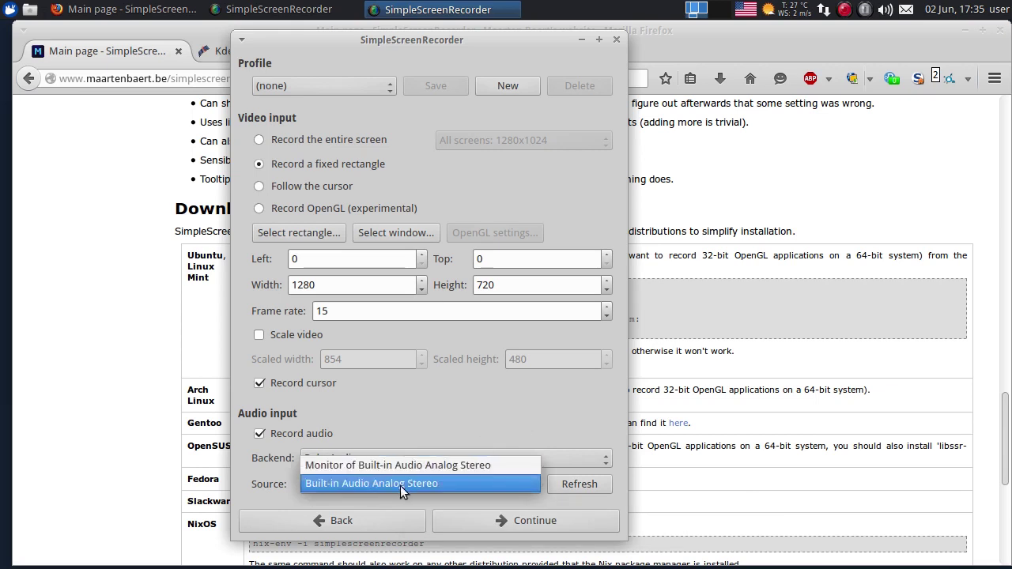
pyautogui.click(346, 484)
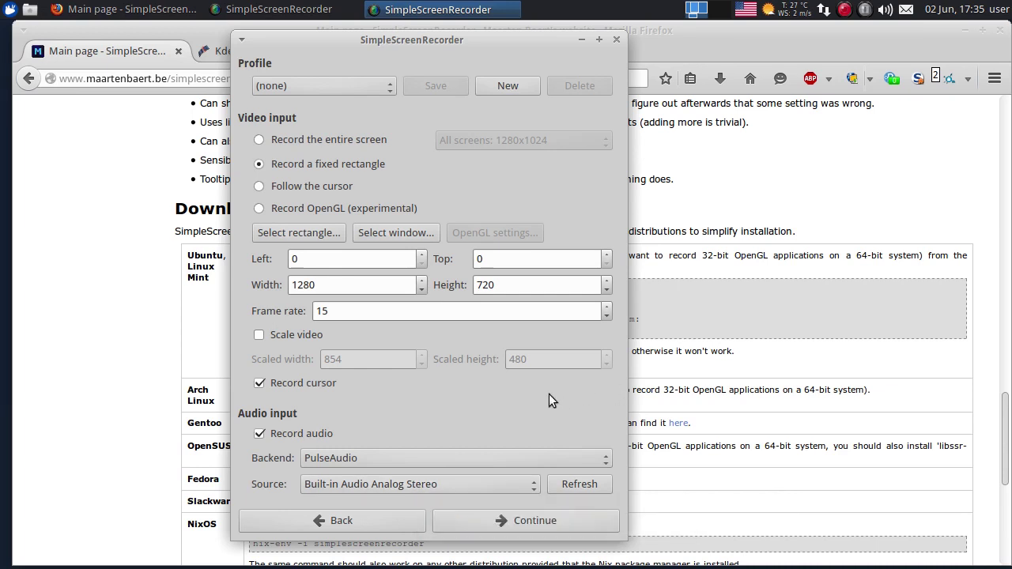
pyautogui.click(536, 526)
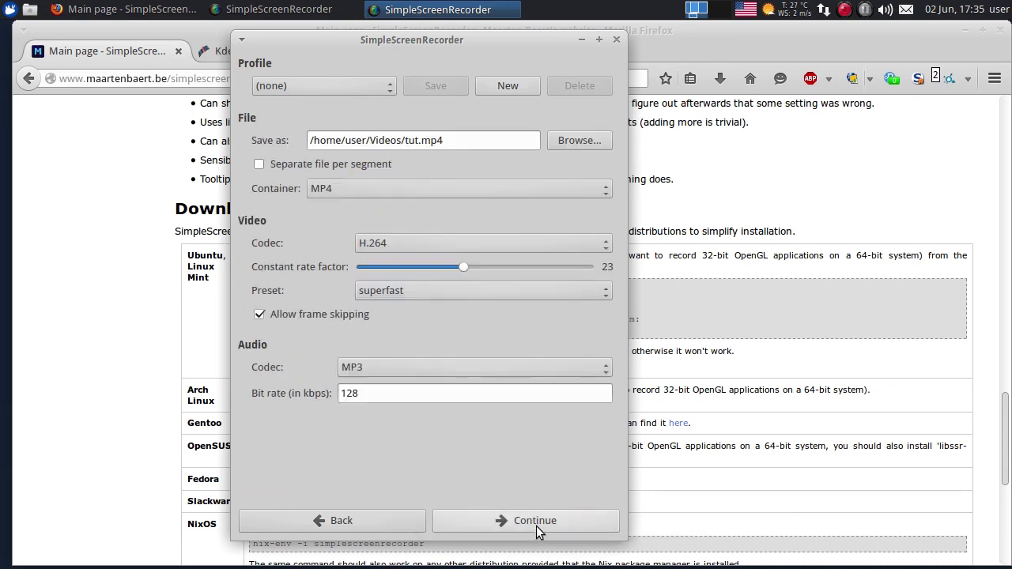
# Highlight the file name in the save path, and view the additional container formats under Other before setting the container back to MP4.
pyautogui.moveTo(345, 140); pyautogui.dragTo(399, 142)
pyautogui.moveTo(309, 140); pyautogui.dragTo(477, 143)
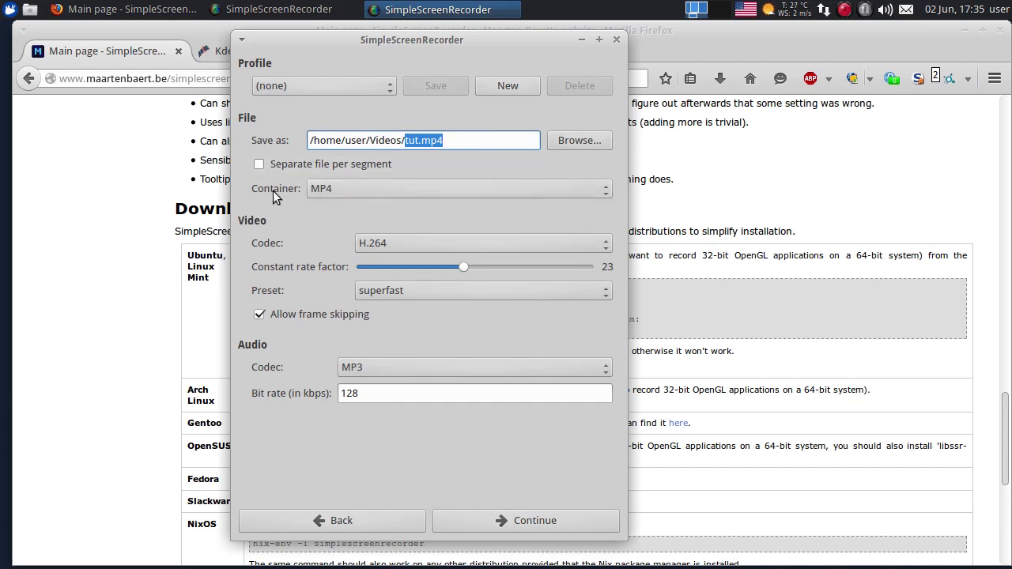
pyautogui.click(418, 189)
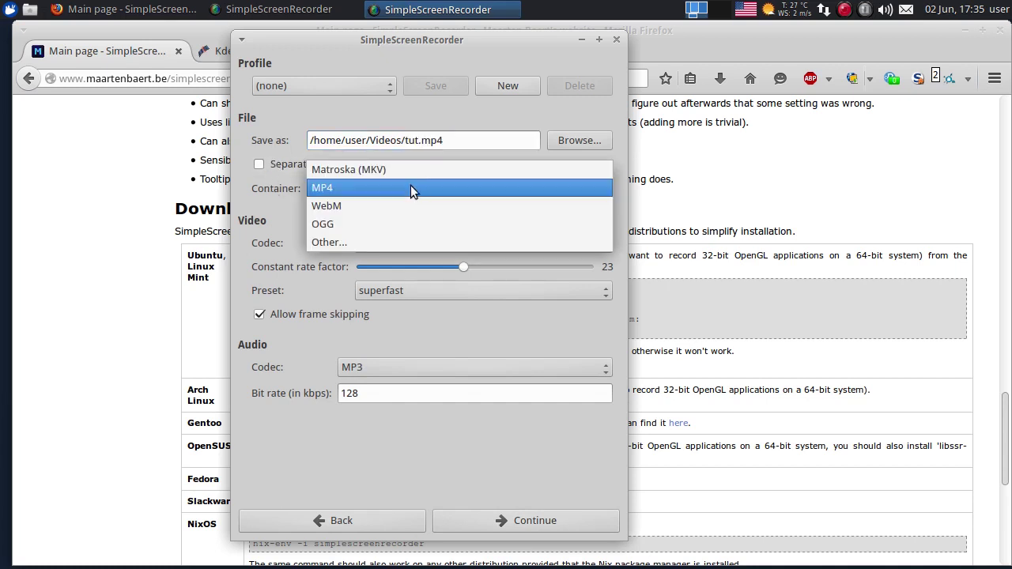
pyautogui.click(347, 241)
pyautogui.click(356, 218)
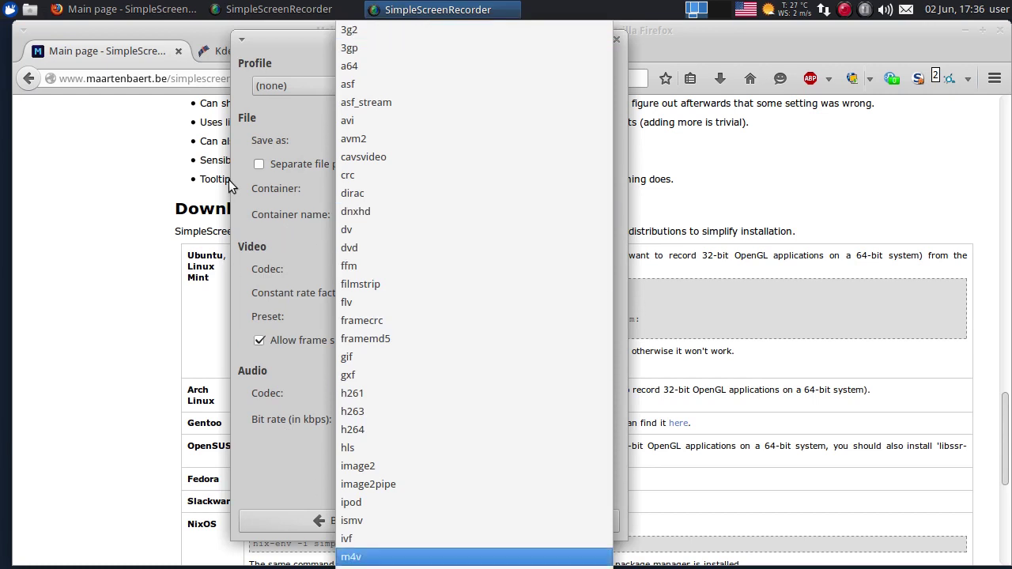
pyautogui.click(242, 144)
pyautogui.click(447, 192)
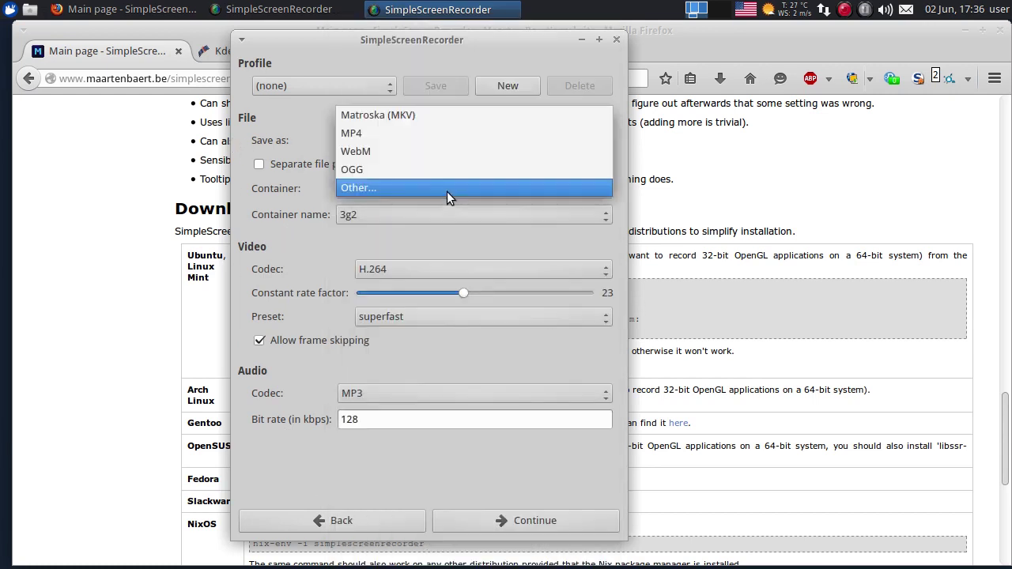
pyautogui.click(399, 135)
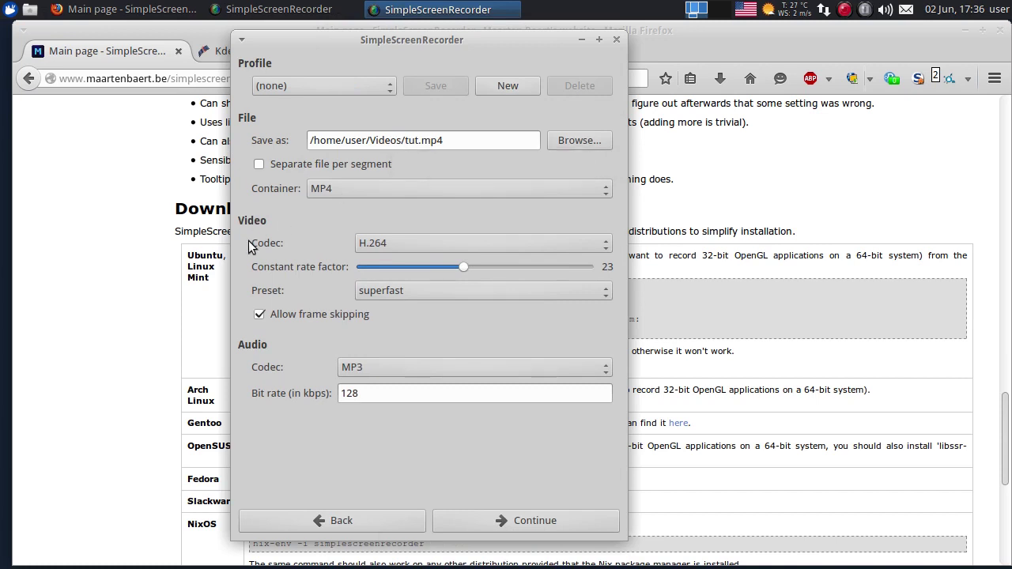
# Examine the video codec choices, constant rate factor and preset, as well as the audio codec choices and bit rate.
pyautogui.click(443, 248)
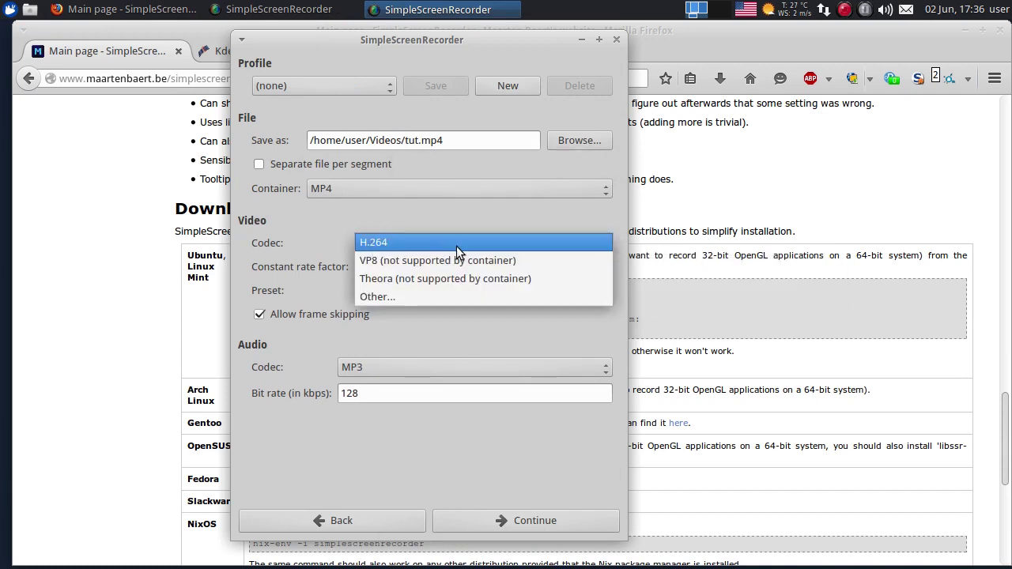
pyautogui.click(406, 228)
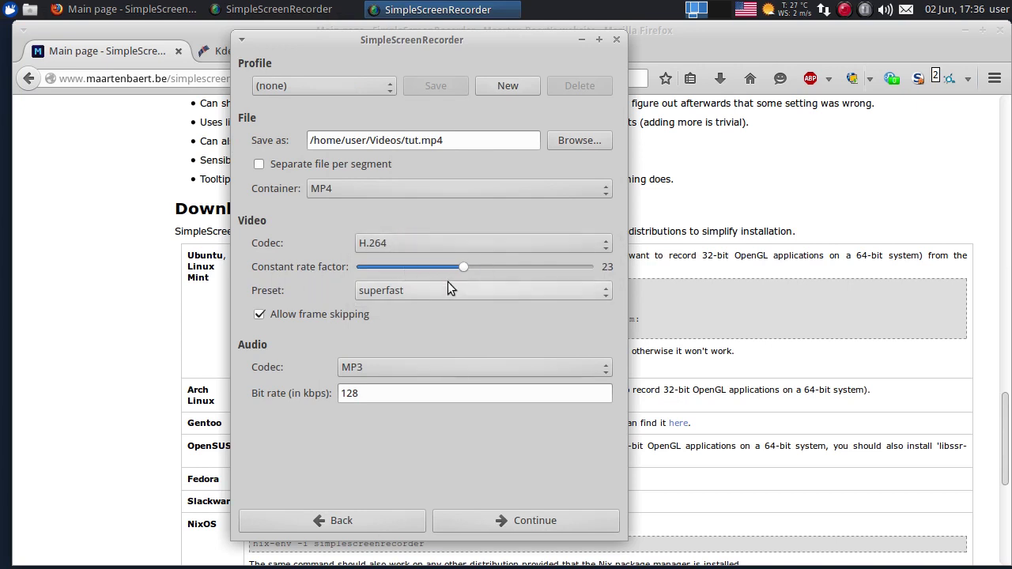
pyautogui.moveTo(442, 272)
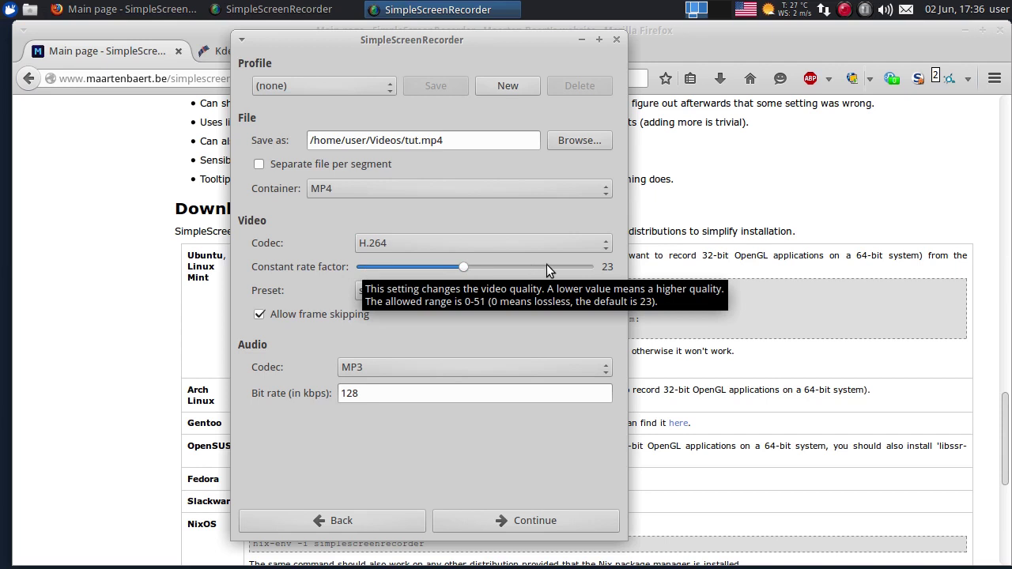
pyautogui.moveTo(420, 294)
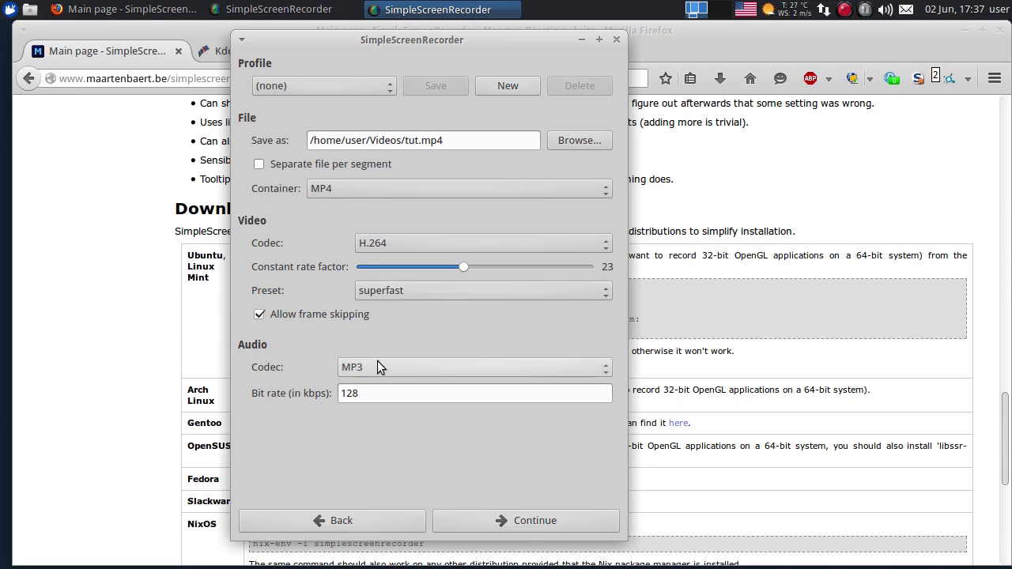
pyautogui.click(422, 368)
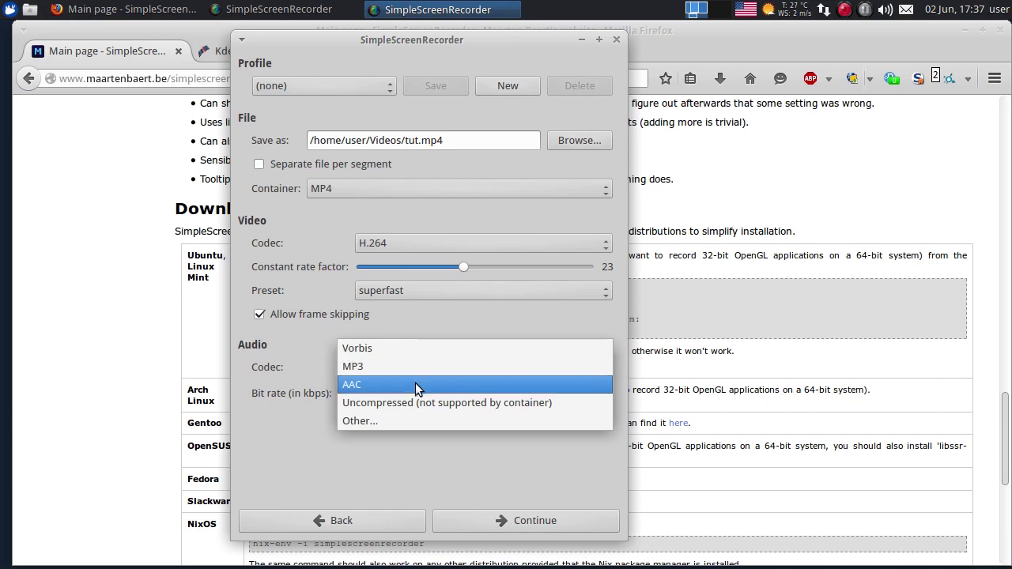
pyautogui.click(441, 325)
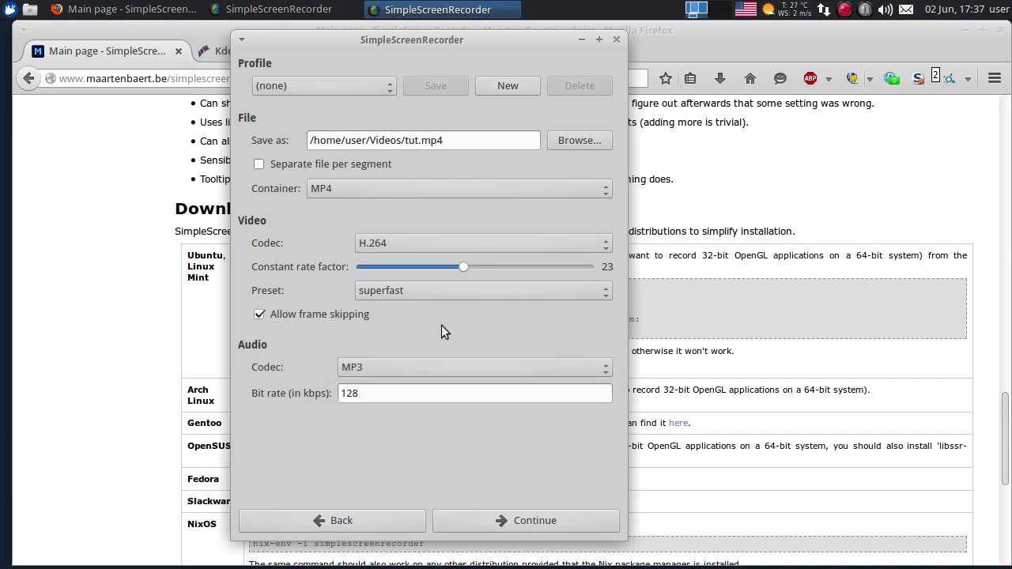
pyautogui.click(379, 399)
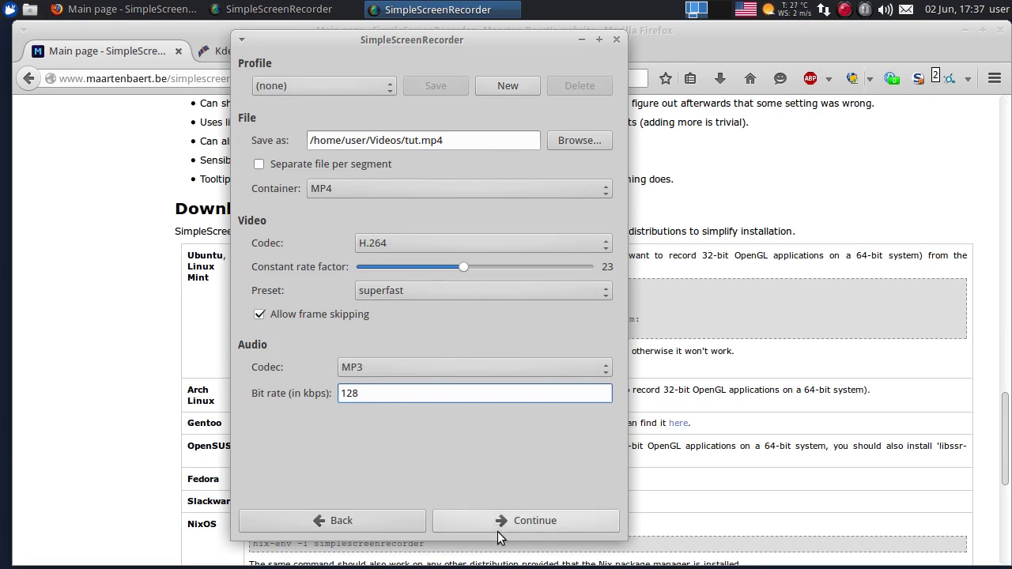
# Decline overwriting tut.mp4, rename the output file to bla.mp4 and continue to the recording page.
pyautogui.click(555, 519)
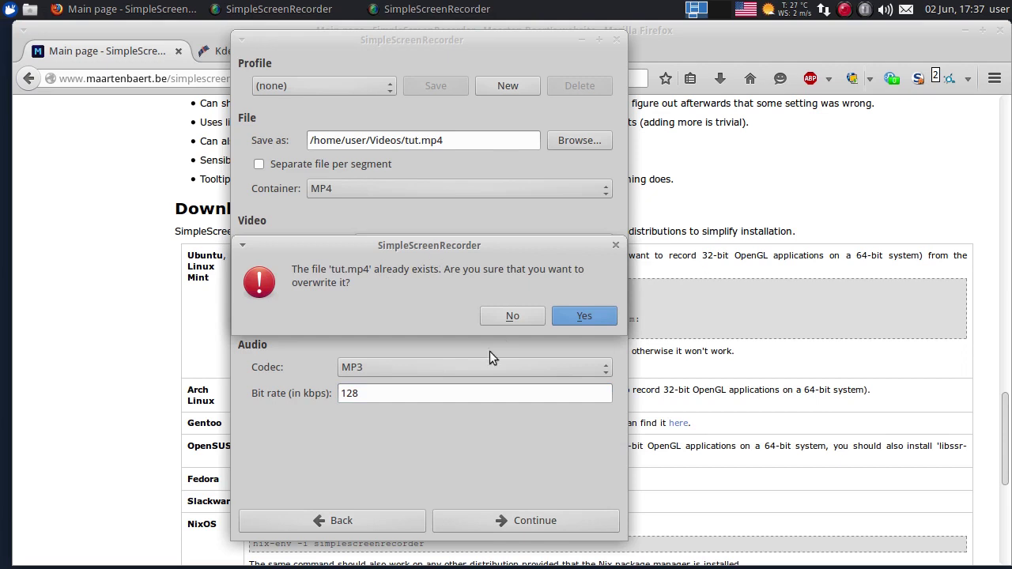
pyautogui.click(503, 317)
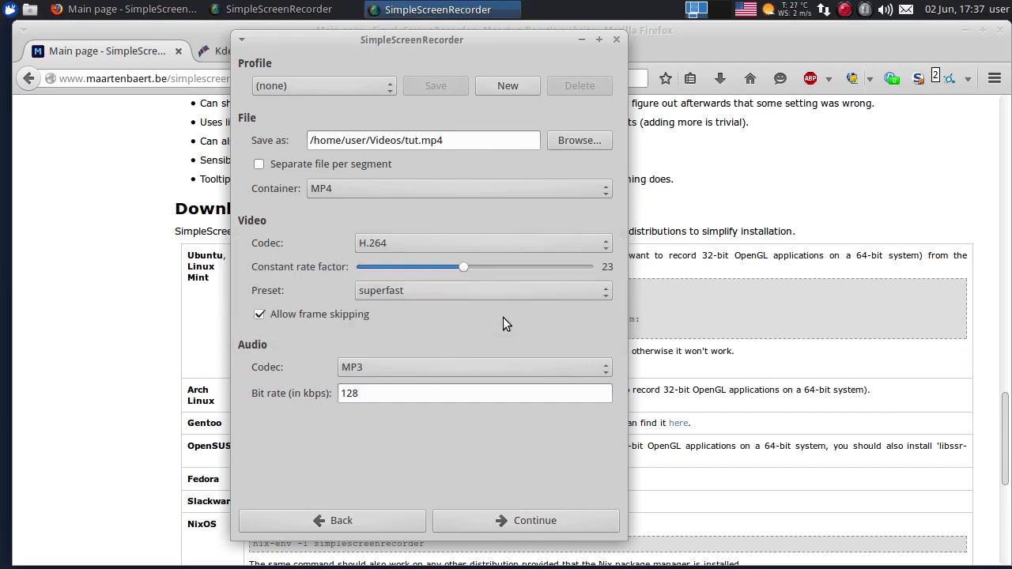
pyautogui.doubleClick(410, 140)
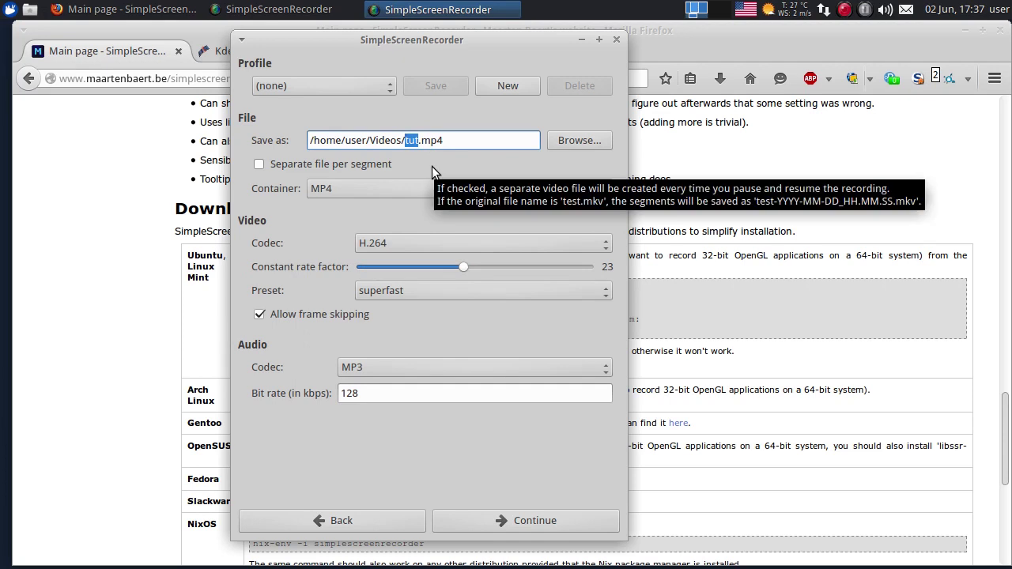
pyautogui.write('bla')
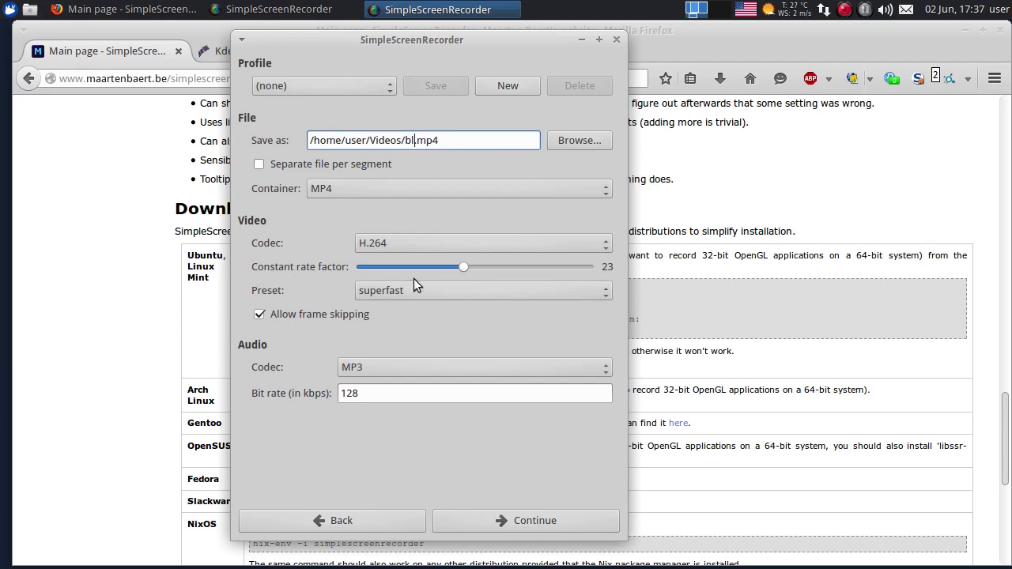
pyautogui.click(520, 519)
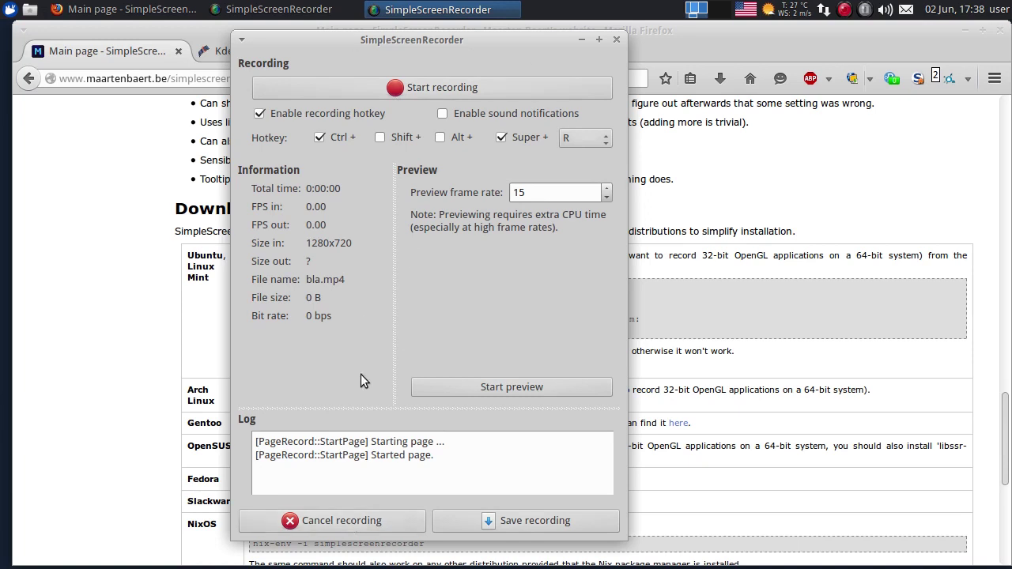
# Cancel the prepared recording and close this second SimpleScreenRecorder window.
pyautogui.click(356, 522)
pyautogui.hotkey('alt', 'F4')
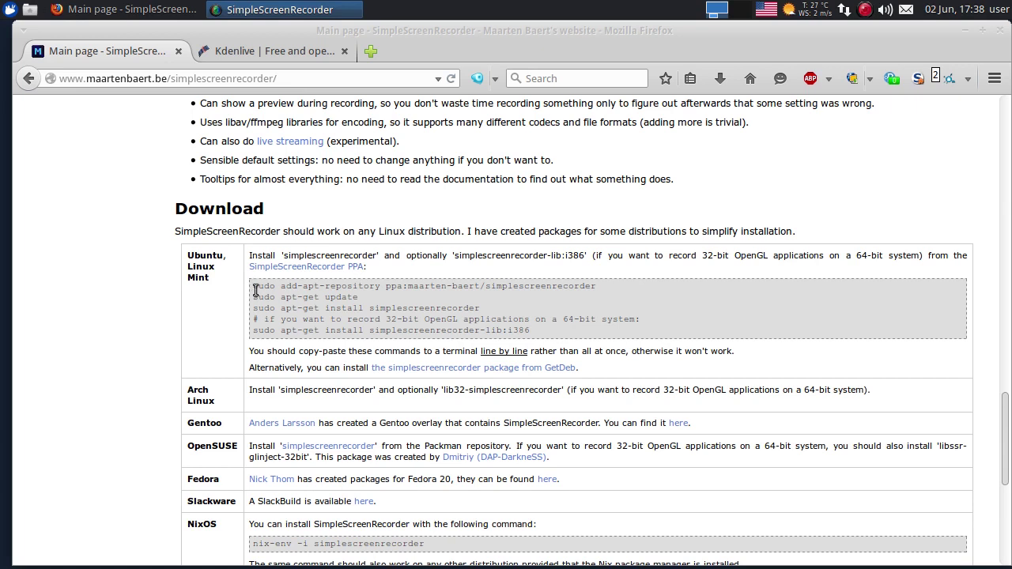
# In Firefox, highlight the SimpleScreenRecorder website address and the add-apt-repository command in the Ubuntu and Linux Mint instructions.
pyautogui.moveTo(277, 79); pyautogui.dragTo(61, 79)
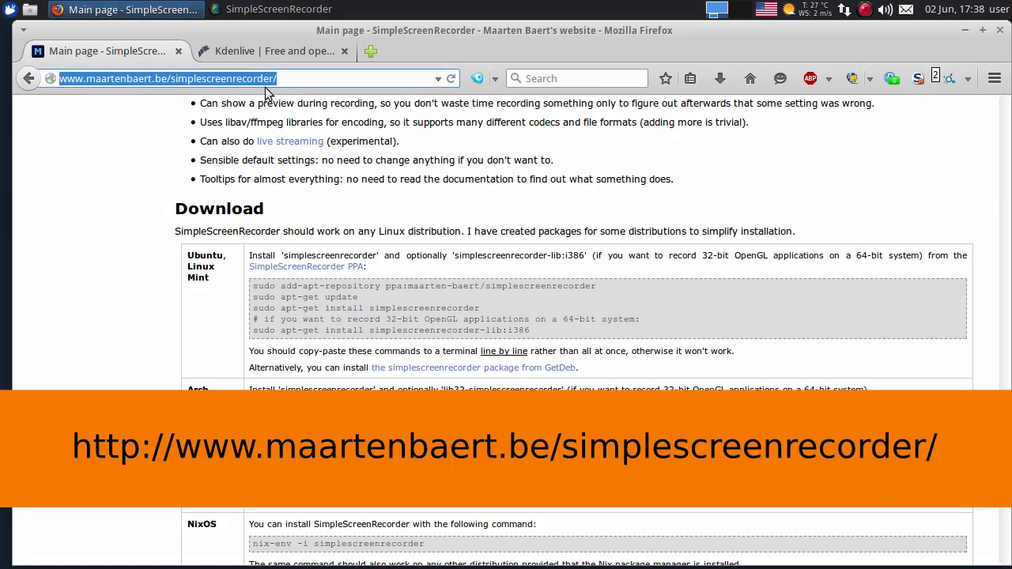
pyautogui.click(288, 79)
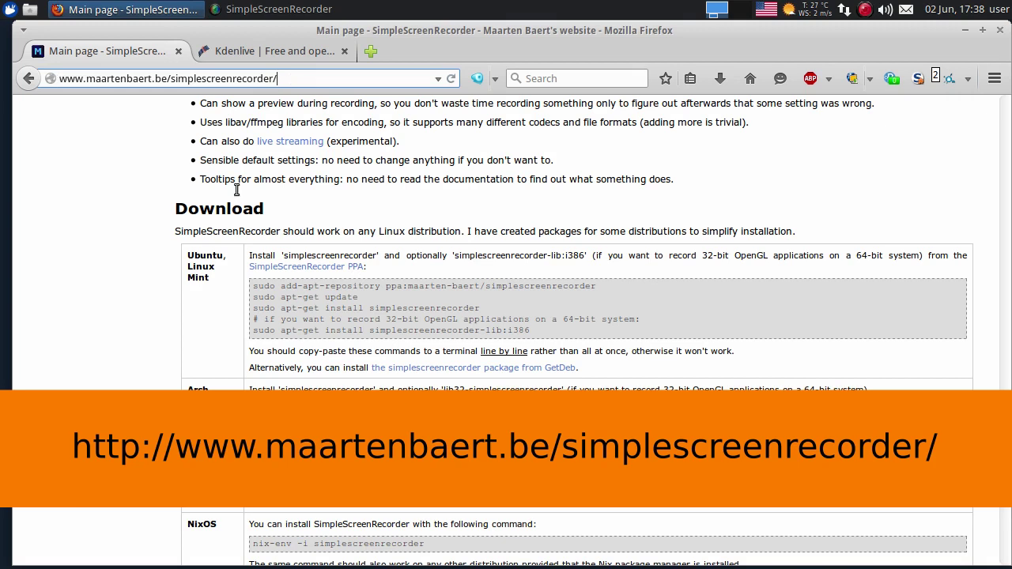
pyautogui.click(255, 288)
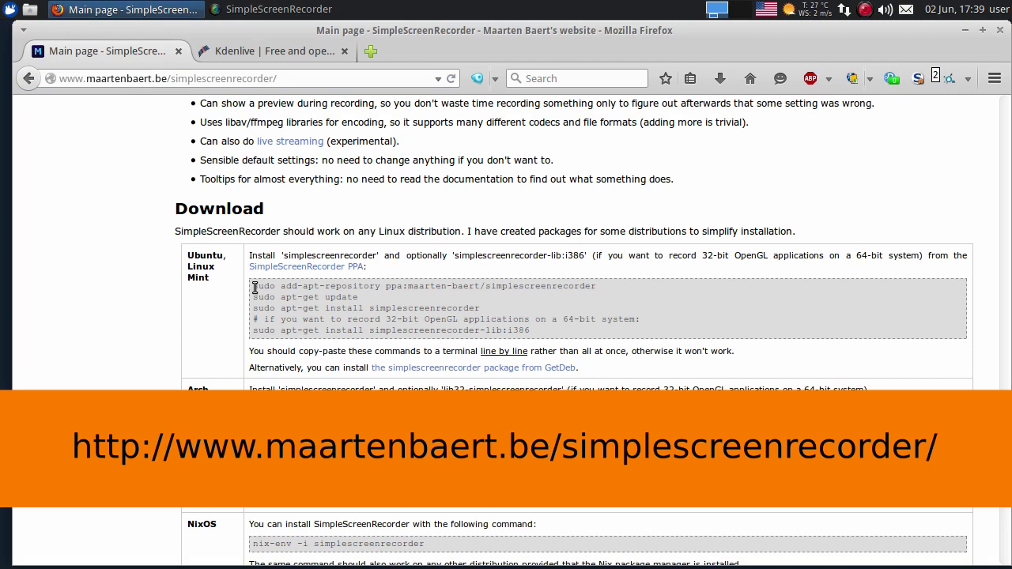
pyautogui.moveTo(255, 290); pyautogui.dragTo(605, 297)
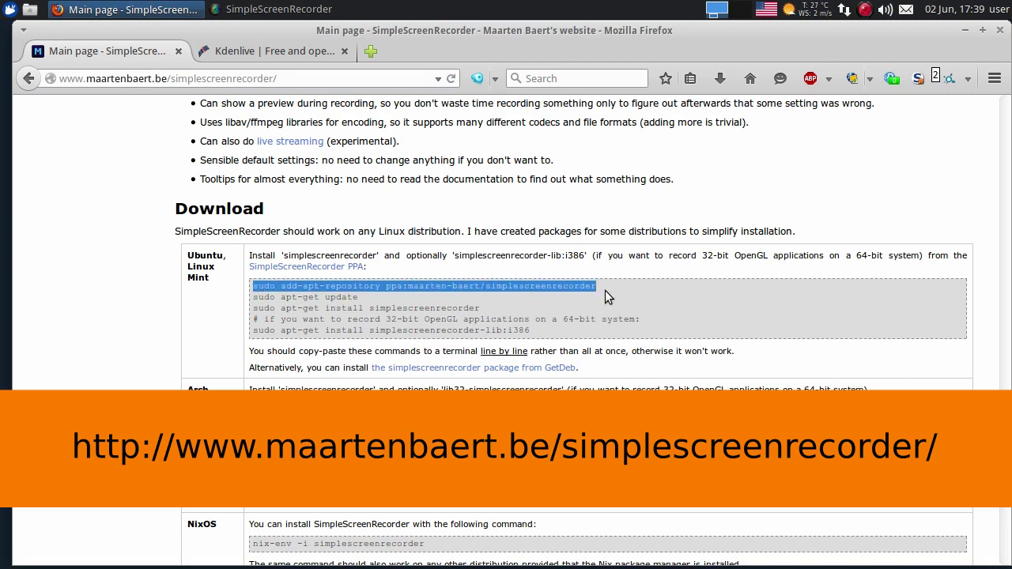
# Highlight the apt-get update command and the commands installing simplescreenrecorder and simplescreenrecorder-lib:i386 in the Ubuntu and Linux Mint instructions.
pyautogui.click(423, 294)
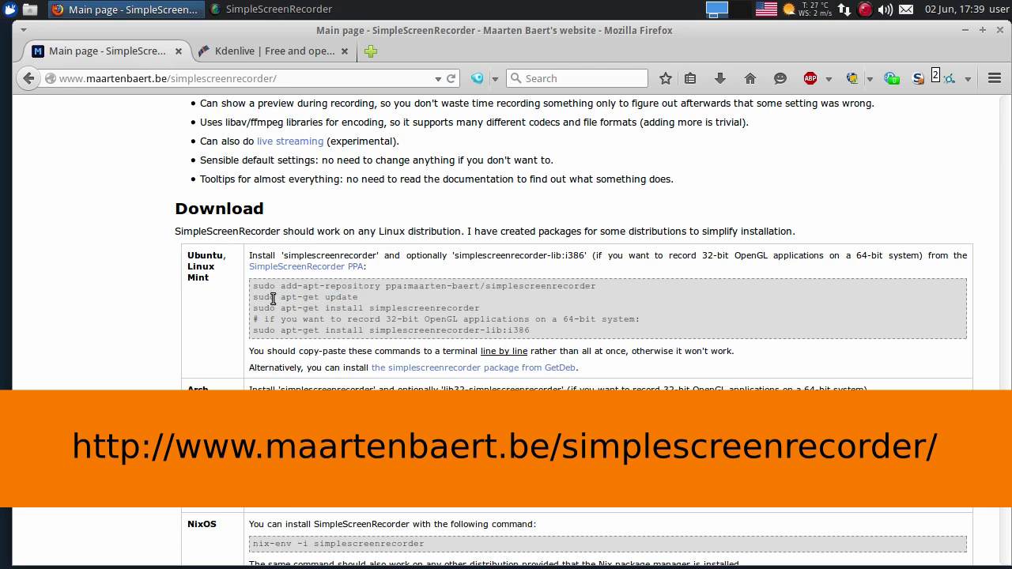
pyautogui.moveTo(253, 298); pyautogui.dragTo(376, 297)
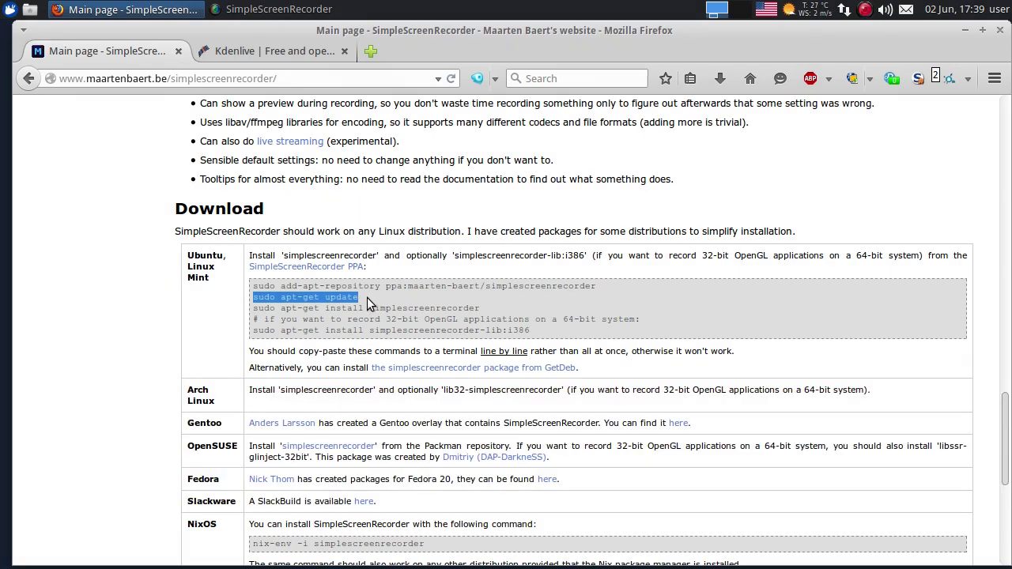
pyautogui.click(248, 307)
pyautogui.moveTo(256, 308); pyautogui.dragTo(492, 309)
pyautogui.click(498, 314)
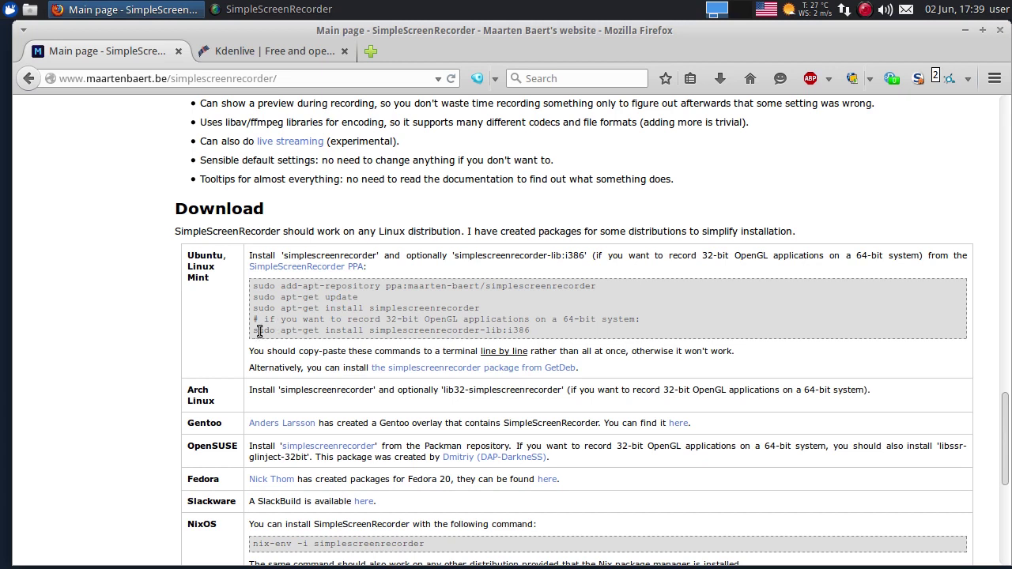
pyautogui.moveTo(492, 330); pyautogui.dragTo(531, 327)
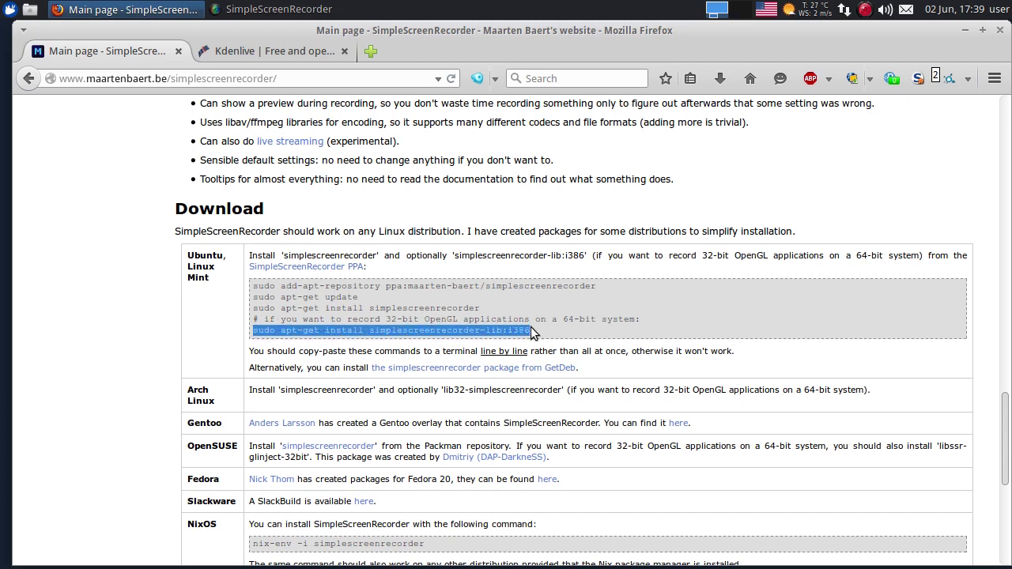
pyautogui.click(532, 328)
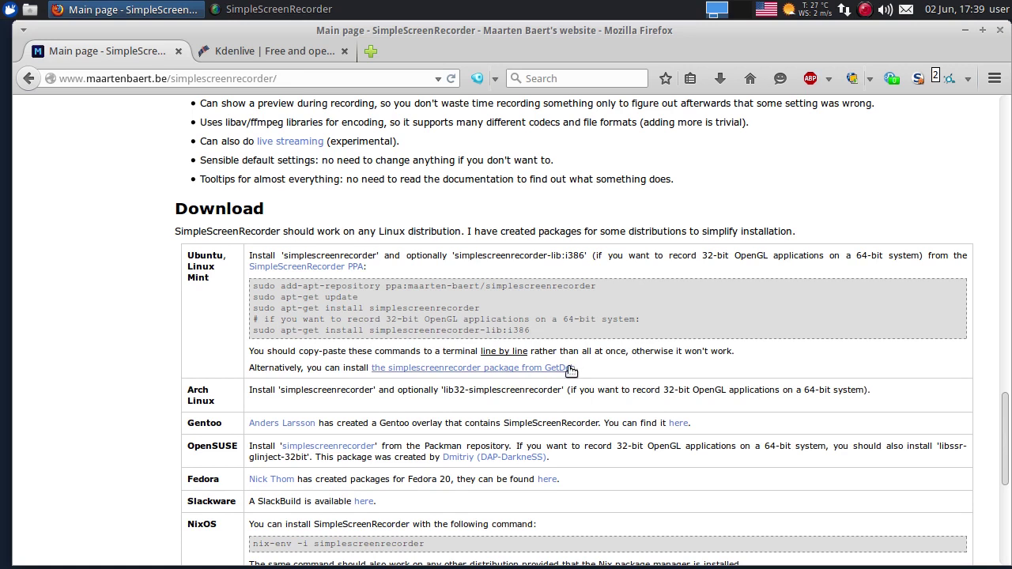
# Look through the download instructions for the other distributions and close the SimpleScreenRecorder page.
pyautogui.scroll(-2, 192, 290)
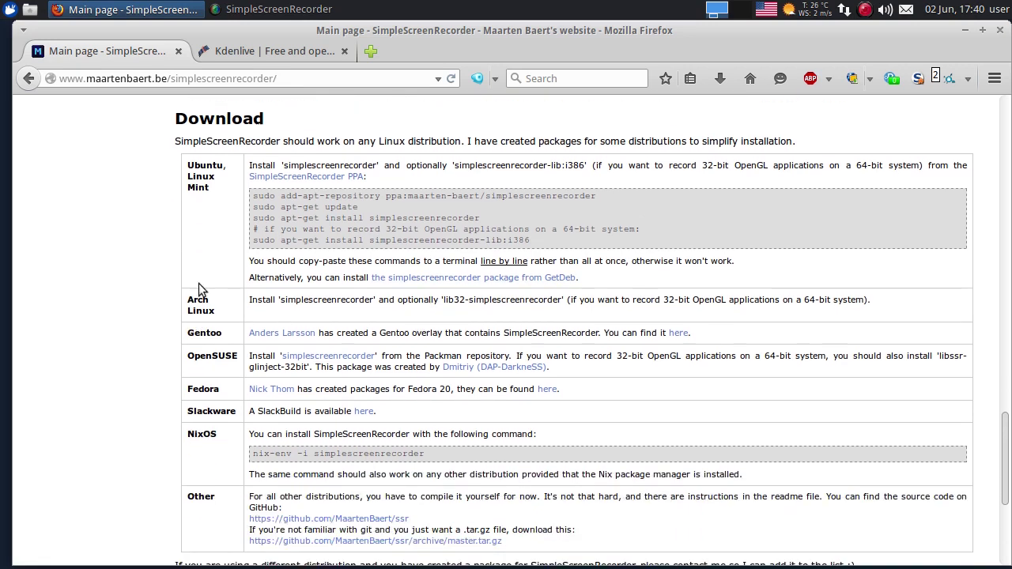
pyautogui.scroll(-6, 478, 398)
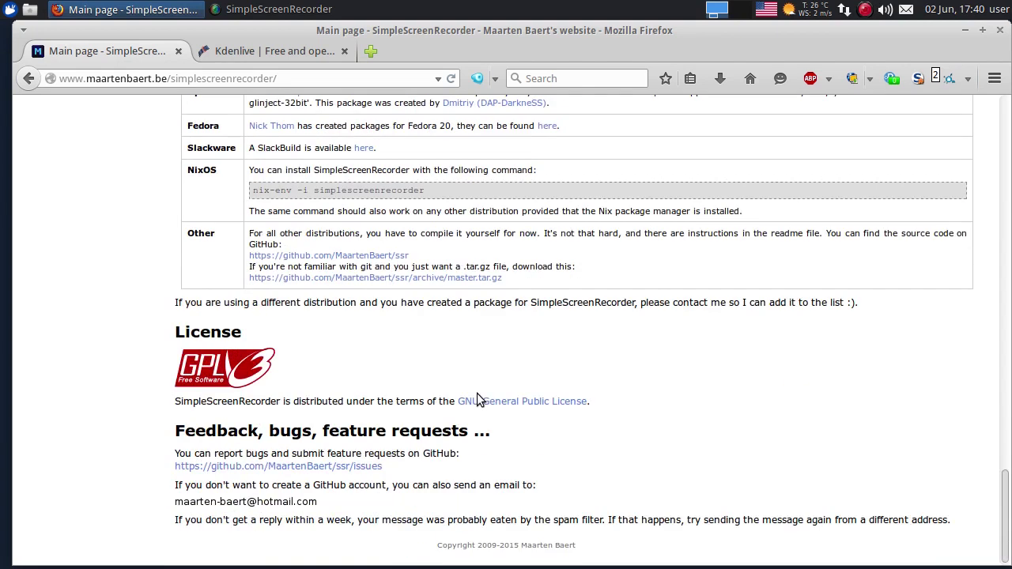
pyautogui.scroll(5, 477, 396)
pyautogui.scroll(5, 477, 393)
pyautogui.hotkey('ctrl', 'w')
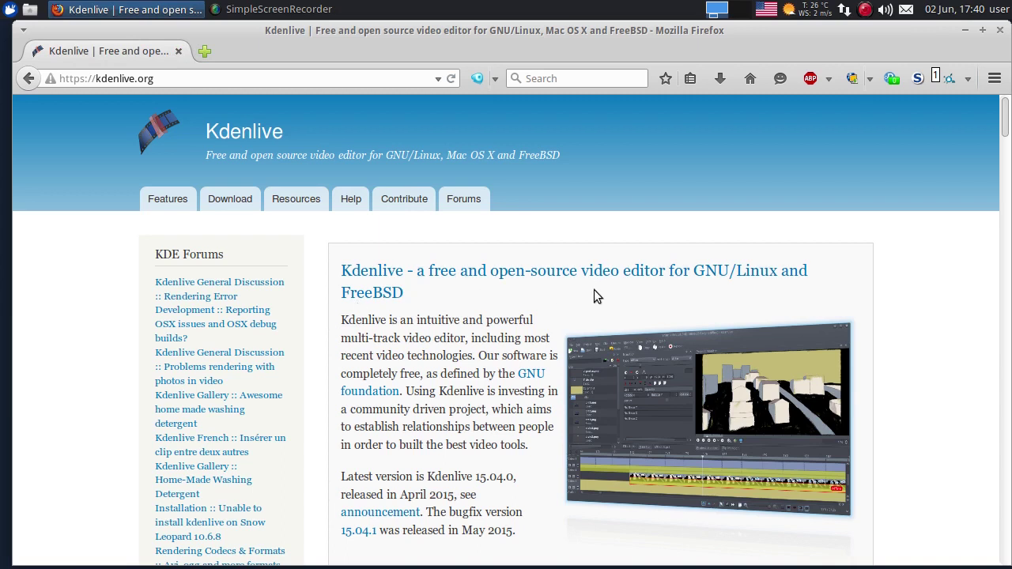
# Launch Kdenlive and examine the installed modules and available codecs in its Config Wizard.
pyautogui.moveTo(298, 180)
pyautogui.mouseDown()
pyautogui.moveTo(287, 177)
pyautogui.moveTo(293, 186)
pyautogui.mouseUp()
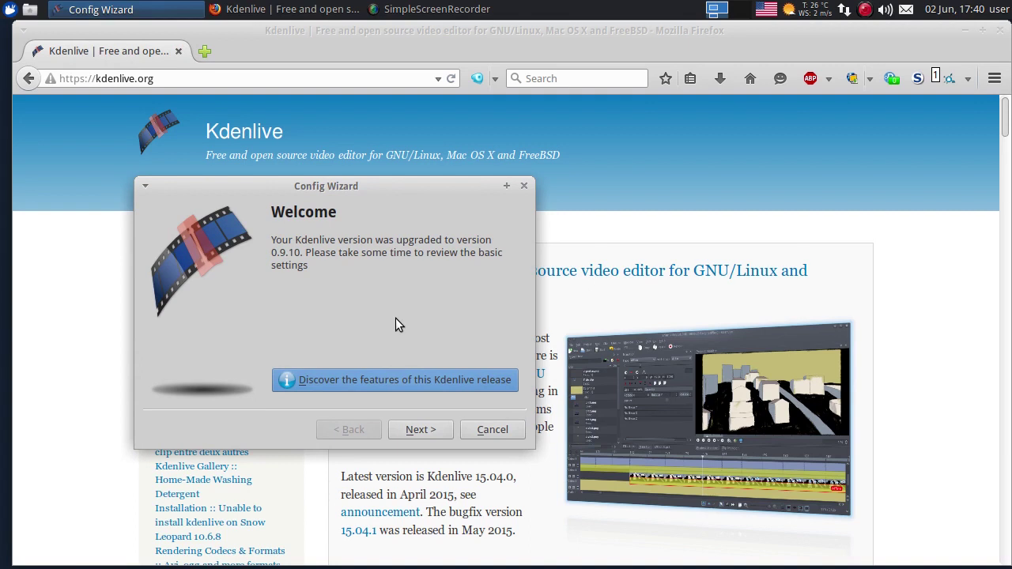
pyautogui.click(427, 431)
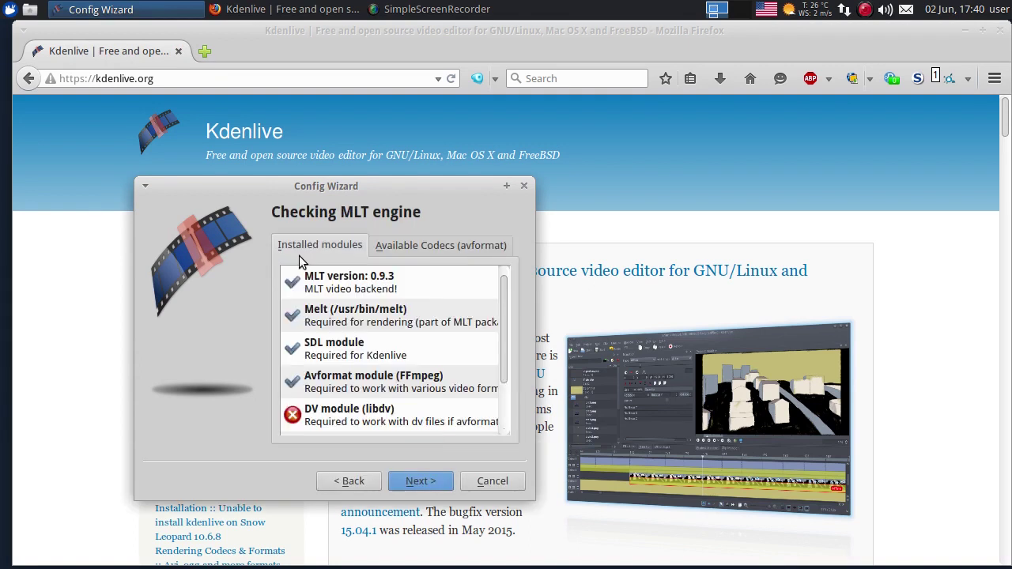
pyautogui.scroll(-2, 356, 302)
pyautogui.scroll(2, 356, 307)
pyautogui.click(430, 248)
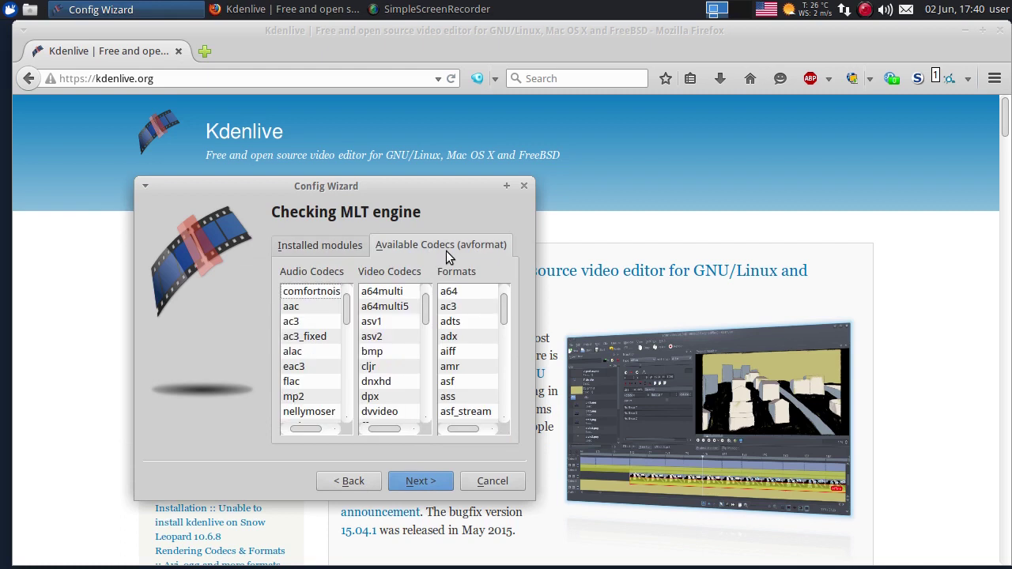
pyautogui.click(294, 240)
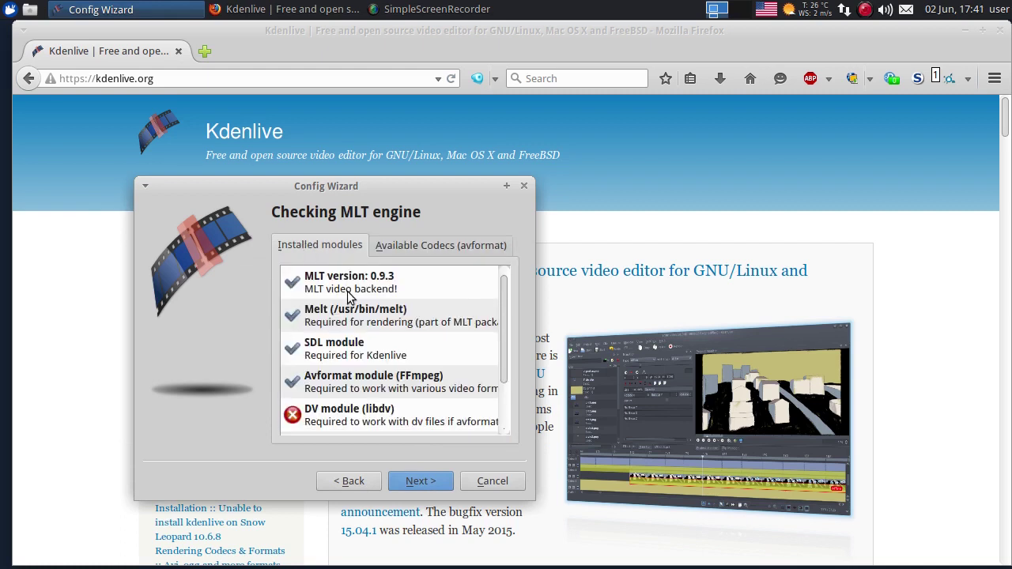
# Complete the Config Wizard, accepting the HDV 1440x1080i 25 fps video profile, the /home/user/kdenlive project folder and the other defaults.
pyautogui.click(424, 482)
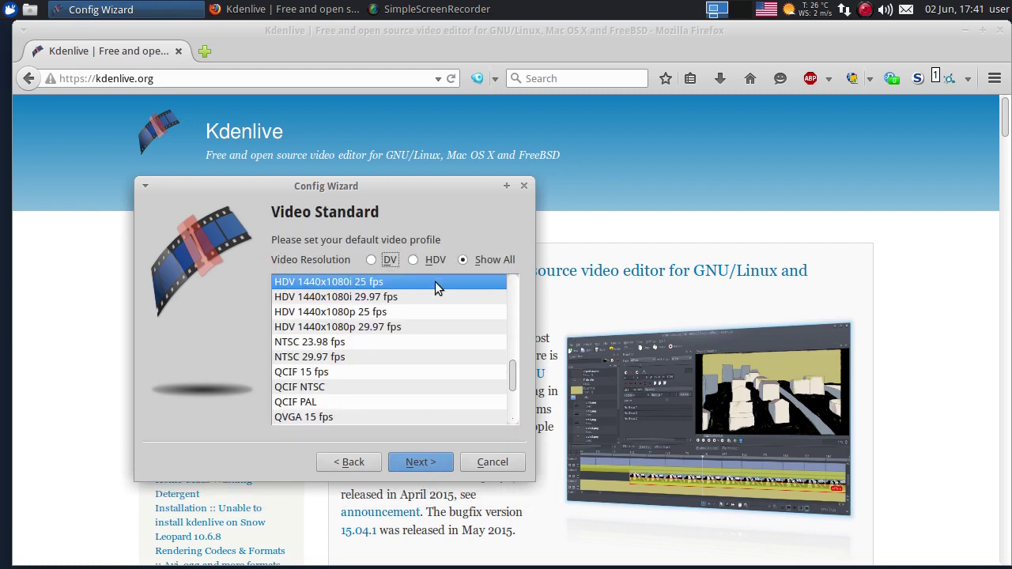
pyautogui.click(429, 468)
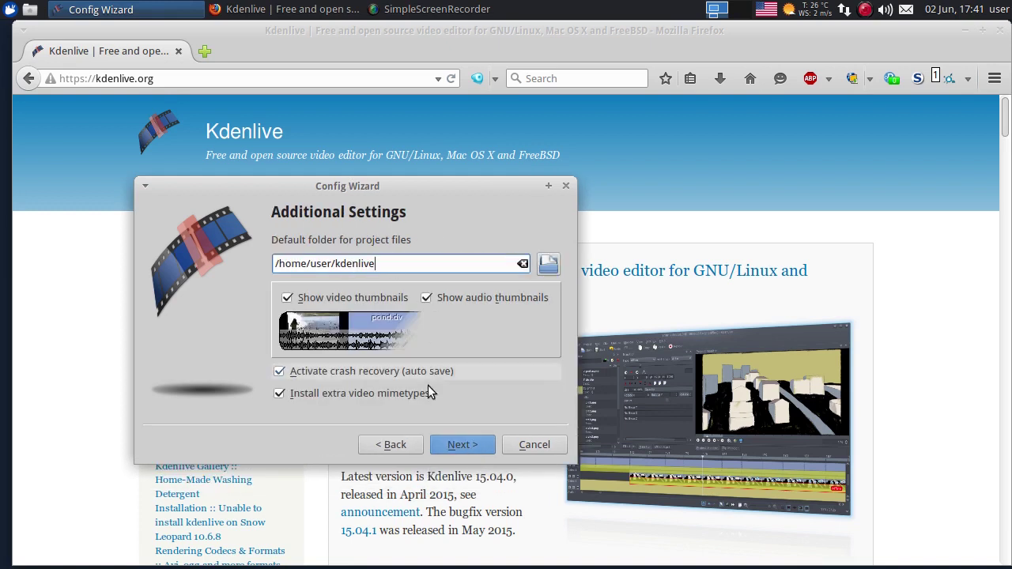
pyautogui.click(461, 444)
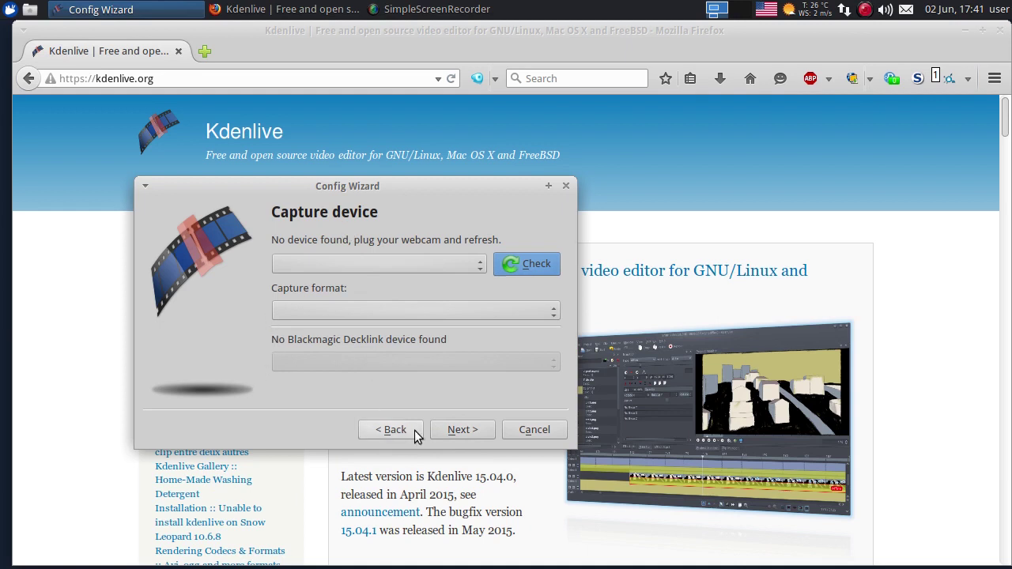
pyautogui.click(466, 430)
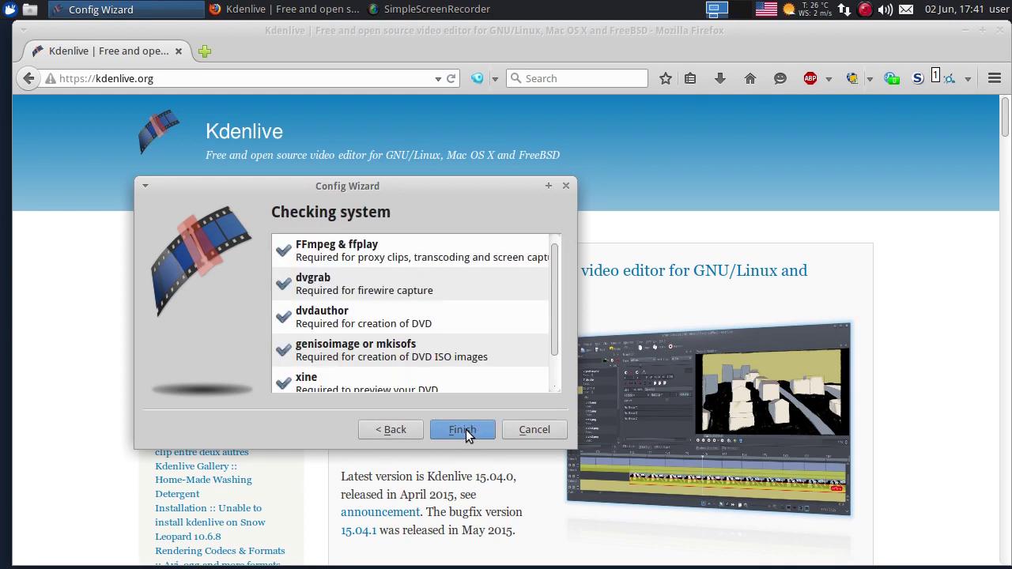
pyautogui.scroll(-2, 478, 289)
pyautogui.scroll(1, 475, 298)
pyautogui.click(462, 431)
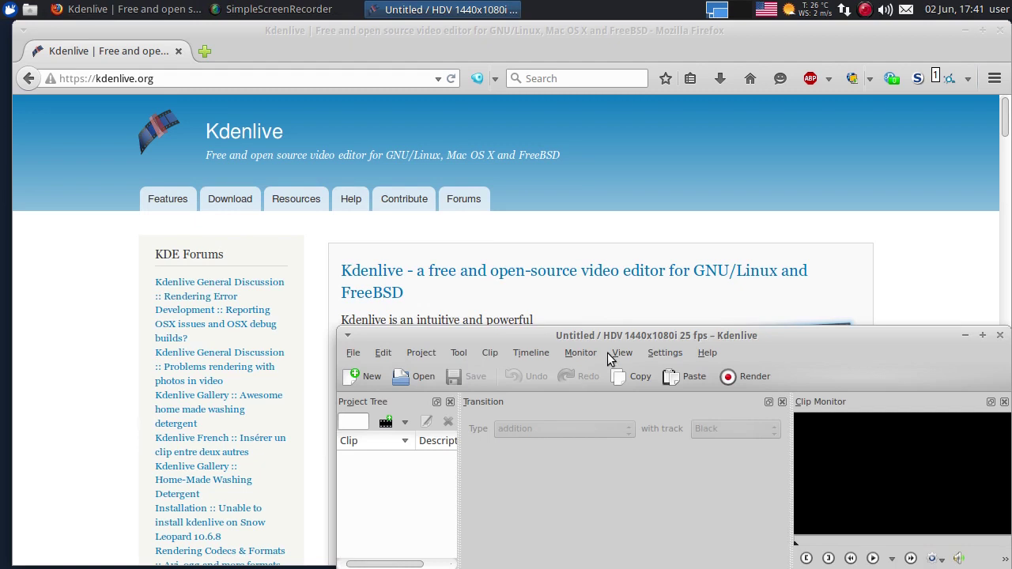
# Maximize the Kdenlive window and create a new project with the HD 720p 30 fps profile.
pyautogui.moveTo(616, 333); pyautogui.dragTo(280, 29)
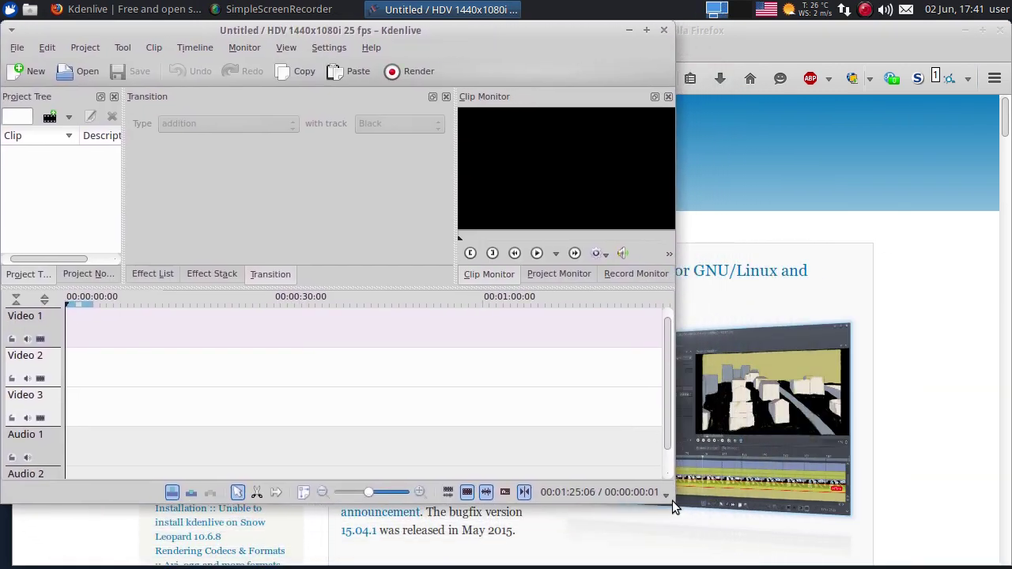
pyautogui.hotkey('alt', 'F10')
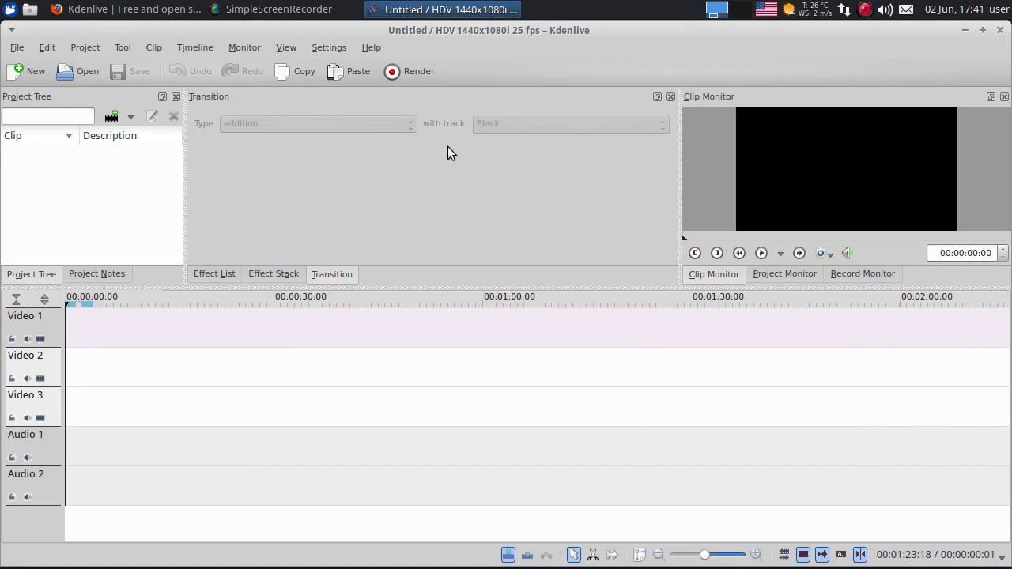
pyautogui.click(29, 72)
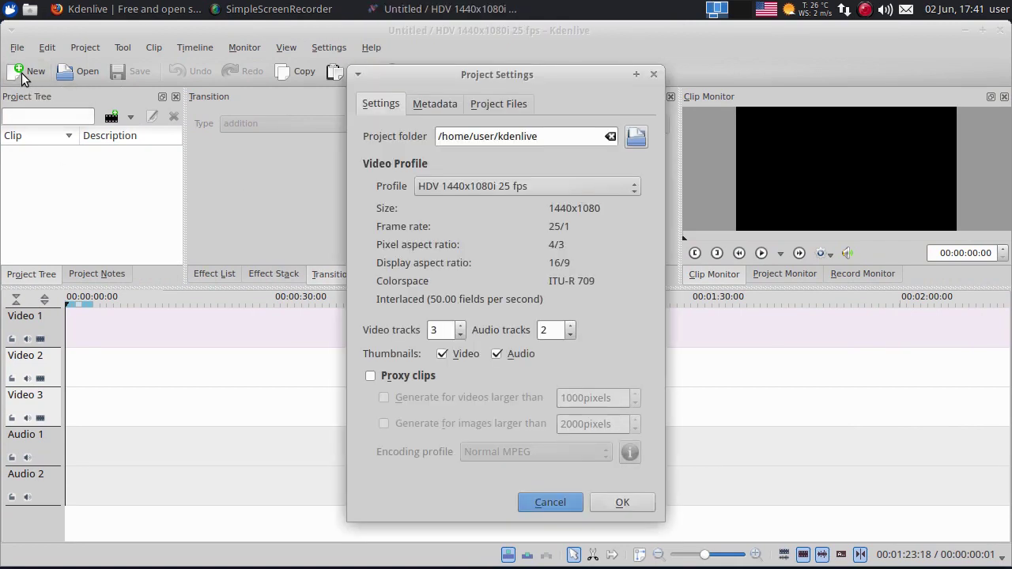
pyautogui.click(467, 186)
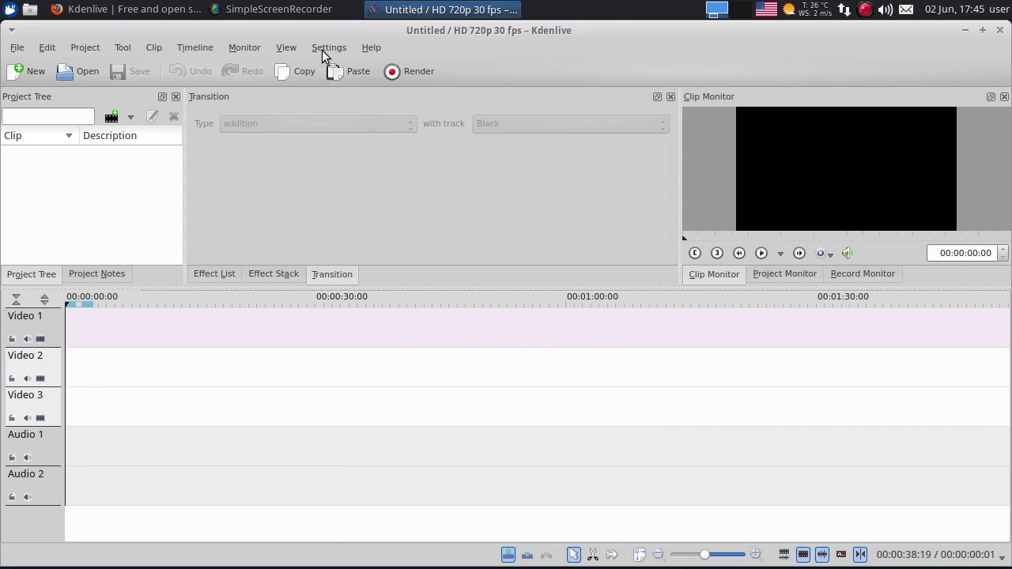
# Start a new custom project profile based on the HD 720p 30 fps profile.
pyautogui.click(329, 48)
pyautogui.click(333, 66)
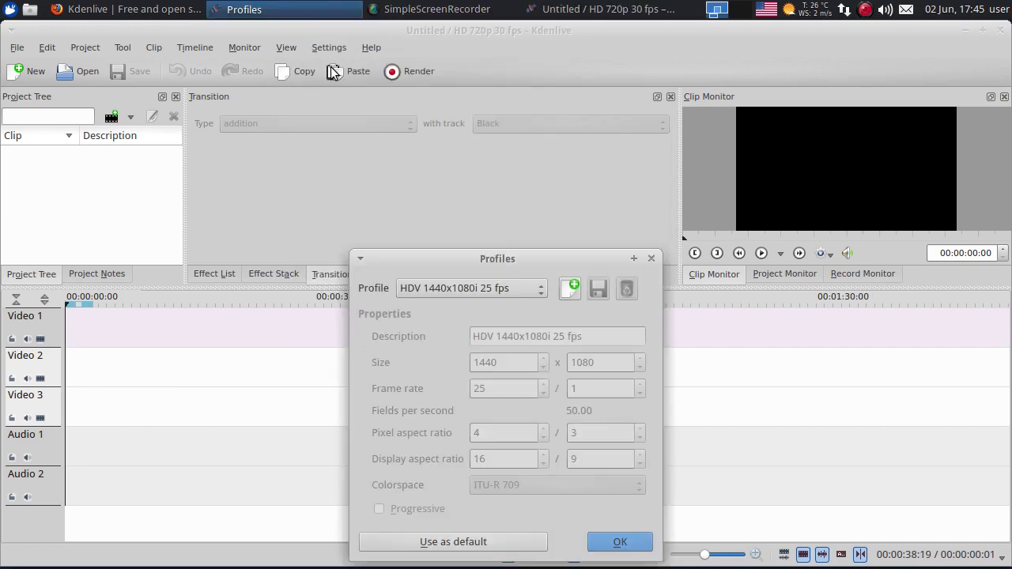
pyautogui.click(534, 291)
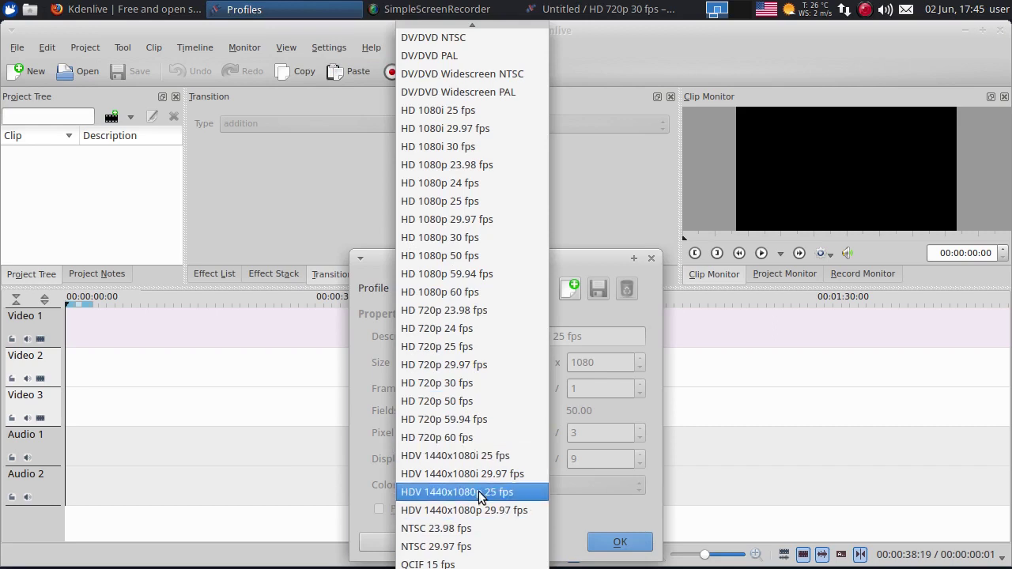
pyautogui.click(463, 389)
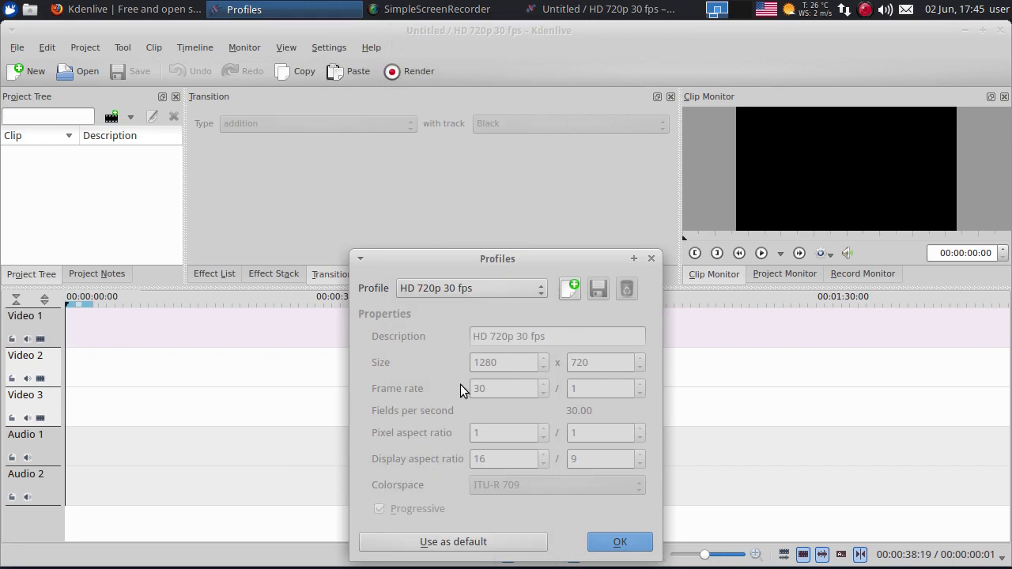
pyautogui.click(568, 293)
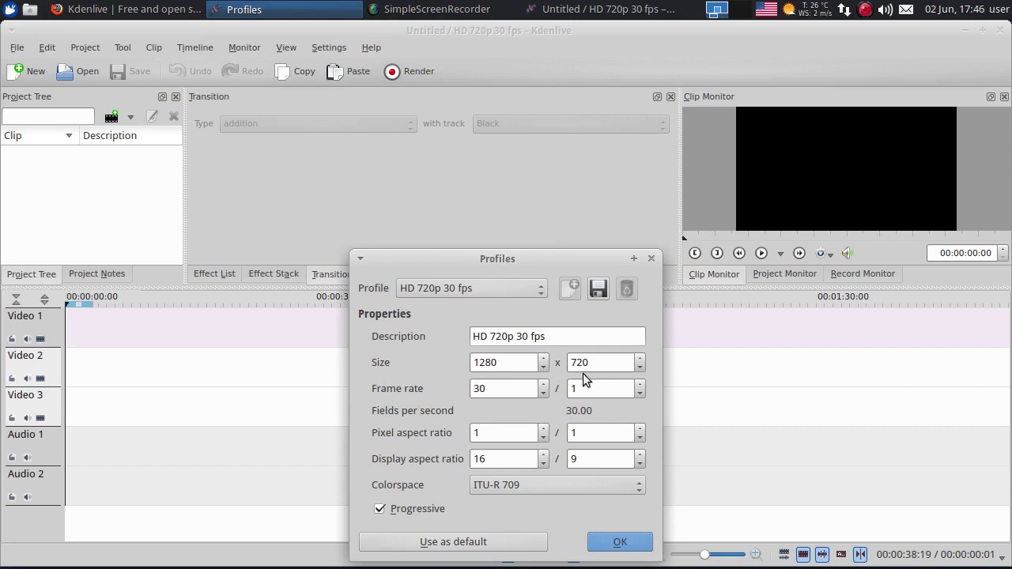
# Set the custom profile's frame rate to 15 and keep the ITU-R 709 colorspace.
pyautogui.click(496, 388)
pyautogui.moveTo(496, 389); pyautogui.dragTo(439, 402)
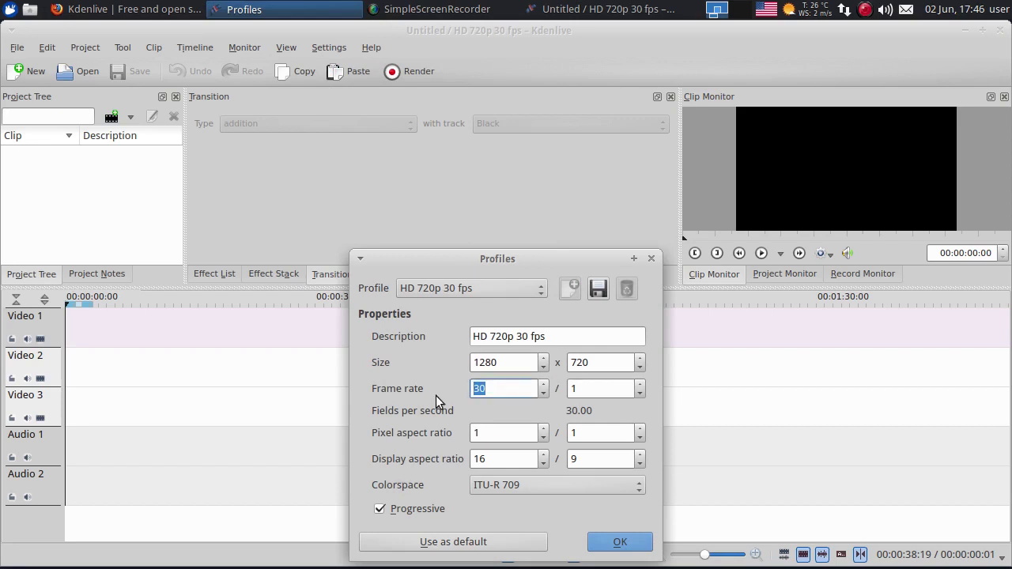
pyautogui.write('15')
pyautogui.click(613, 484)
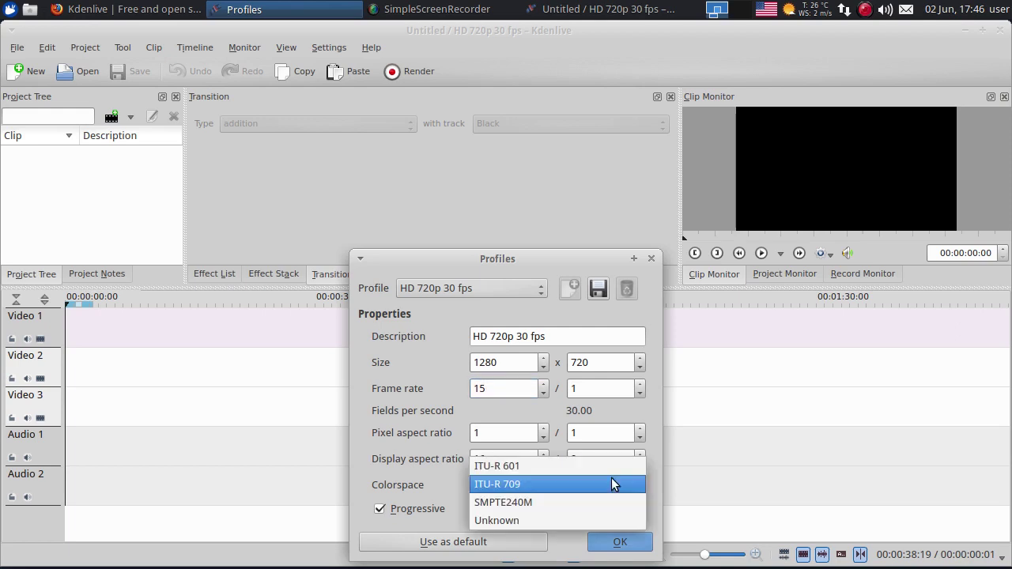
pyautogui.click(351, 468)
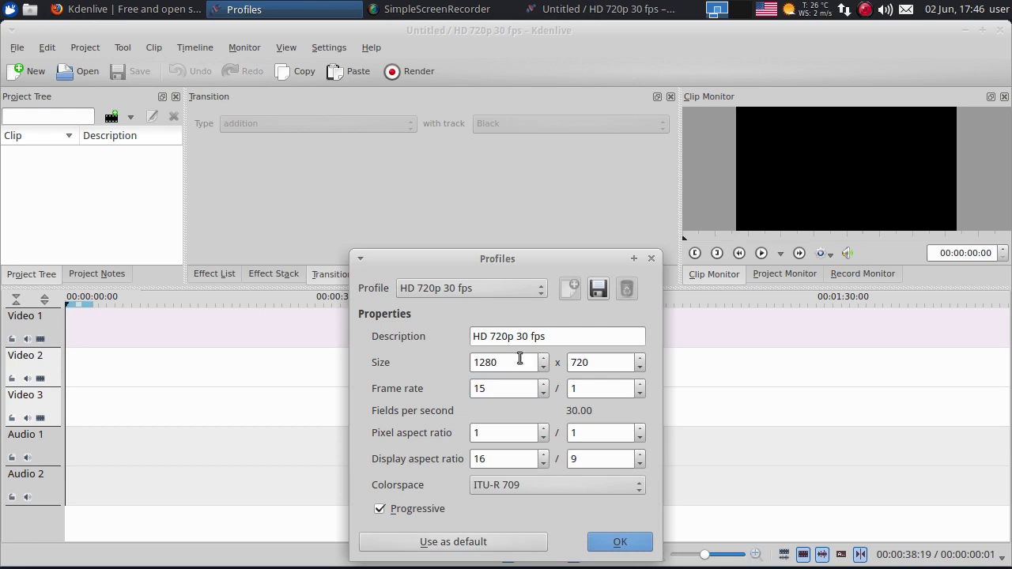
# Change the custom profile's description to HD 720p 15 fps and save the profile.
pyautogui.click(519, 336)
pyautogui.moveTo(519, 336); pyautogui.dragTo(527, 336)
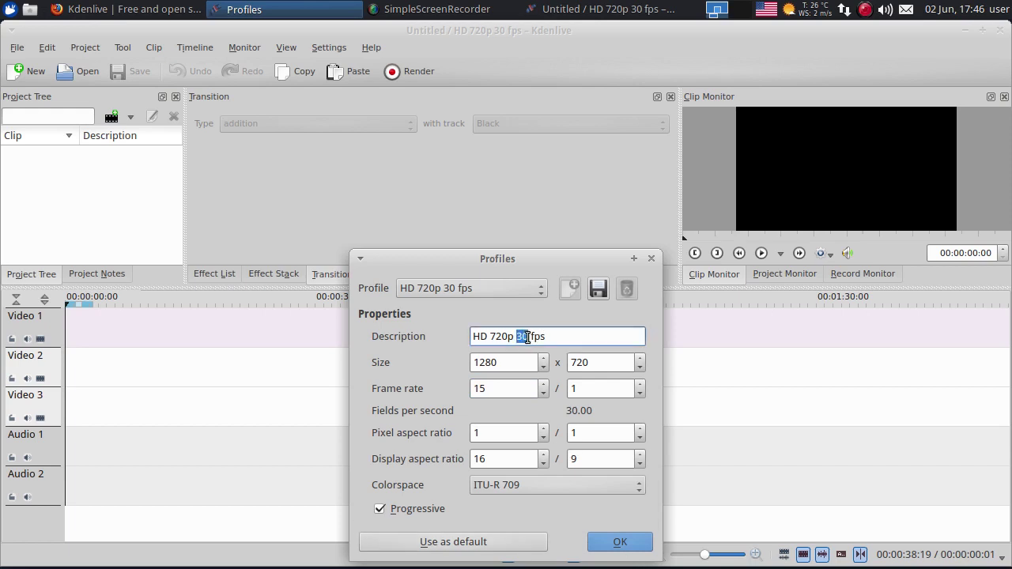
pyautogui.write('15')
pyautogui.click(613, 545)
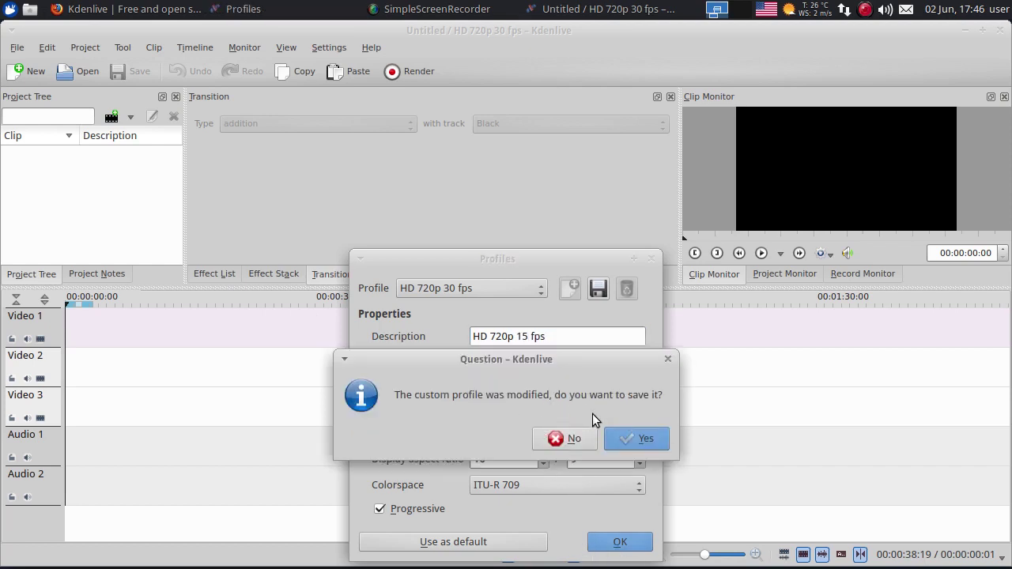
pyautogui.click(653, 440)
# Create a new project using the custom HD 720p 15 fps profile.
pyautogui.click(21, 80)
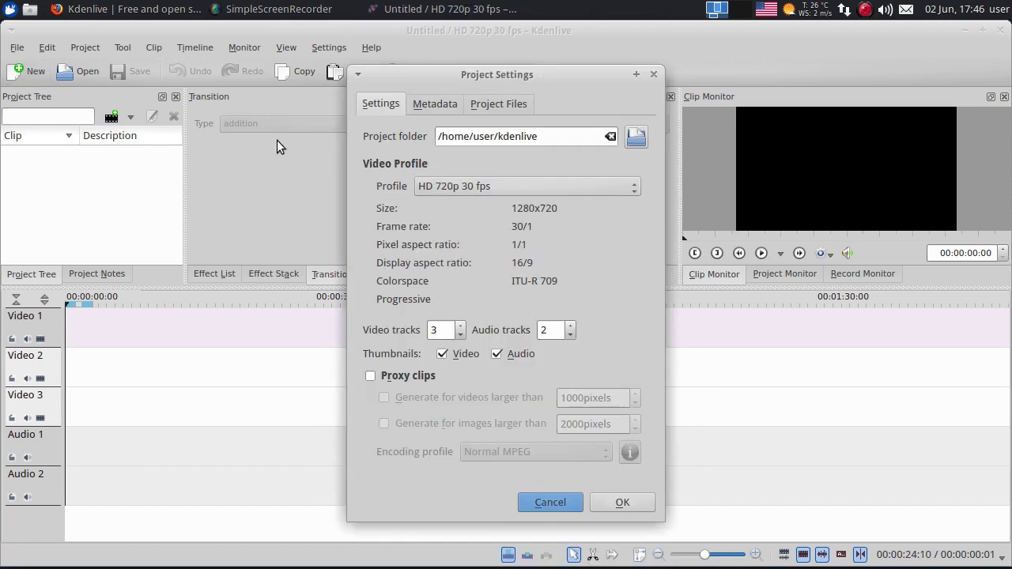
pyautogui.click(628, 203)
pyautogui.scroll(-1, 535, 536)
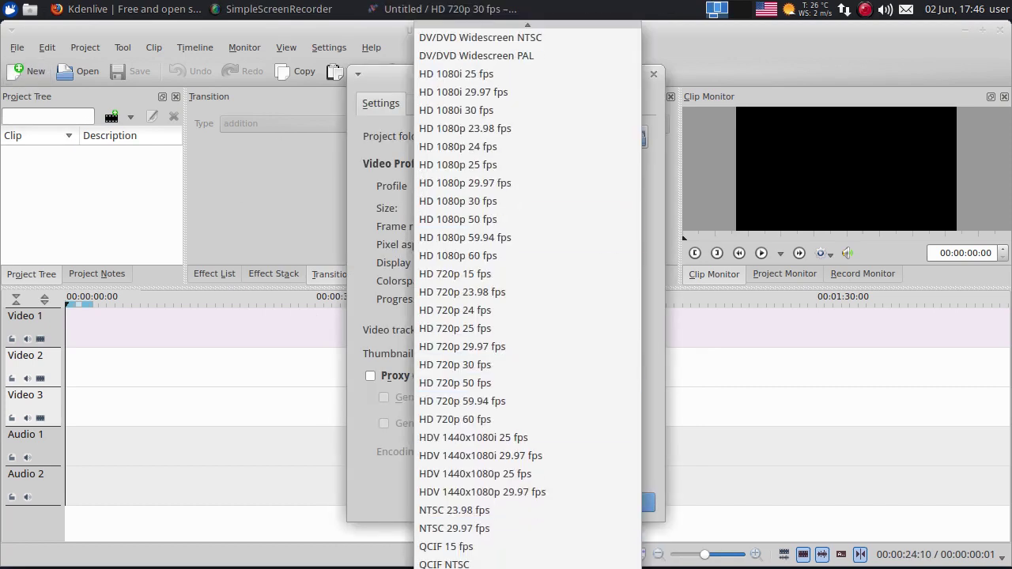
pyautogui.scroll(3, 528, 297)
pyautogui.scroll(1, 533, 470)
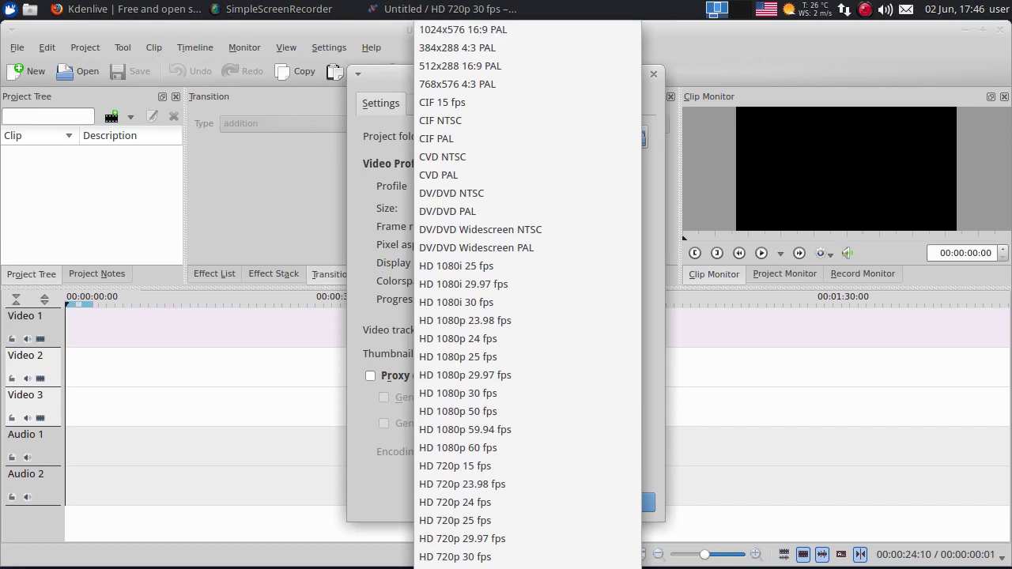
pyautogui.click(484, 467)
pyautogui.press('Return')
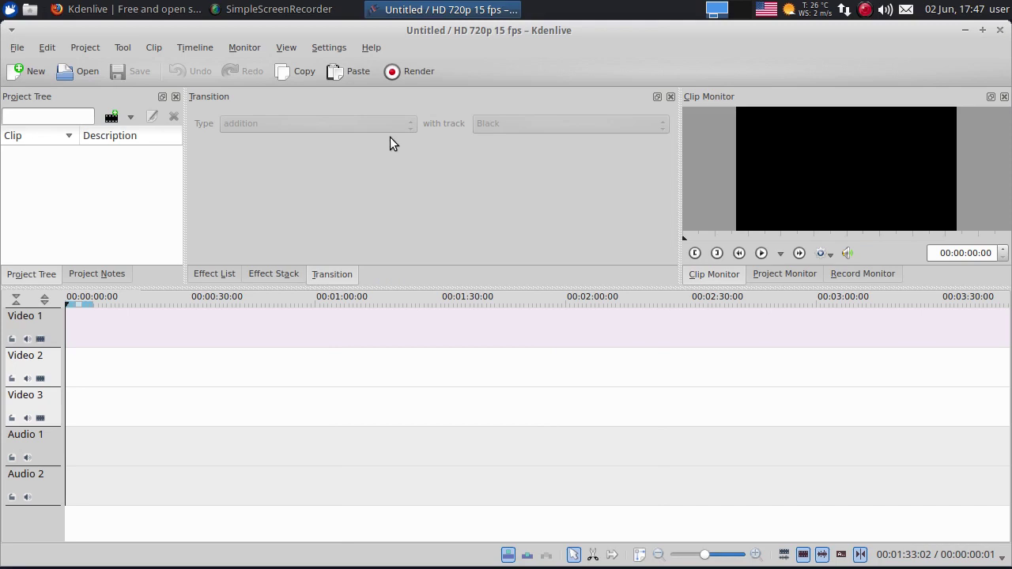
# Install the 16:9 symmetric clock, square 2 bars, square 2, square and spiral 2 wipe effects from the add-on installer.
pyautogui.click(342, 50)
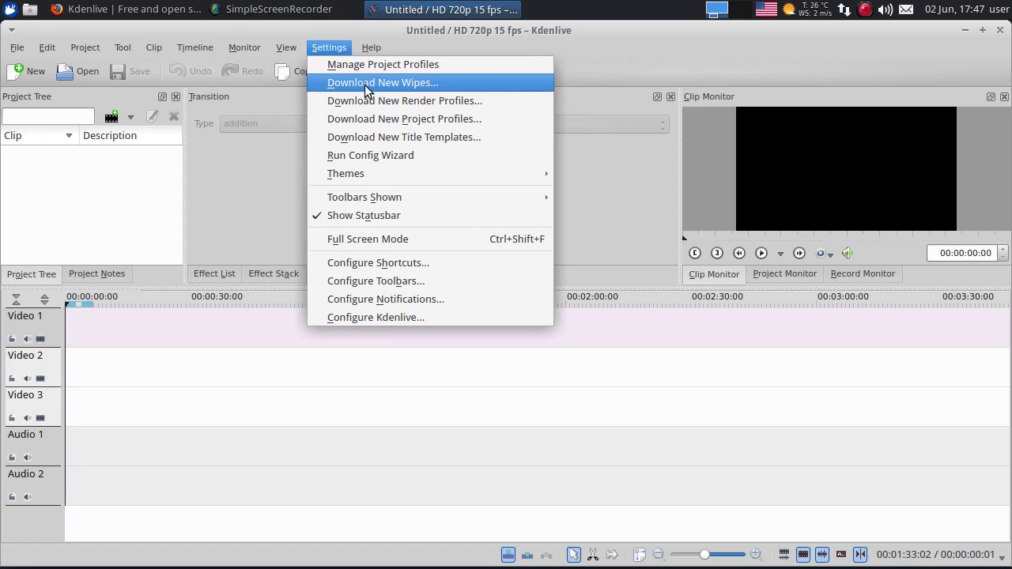
pyautogui.click(411, 89)
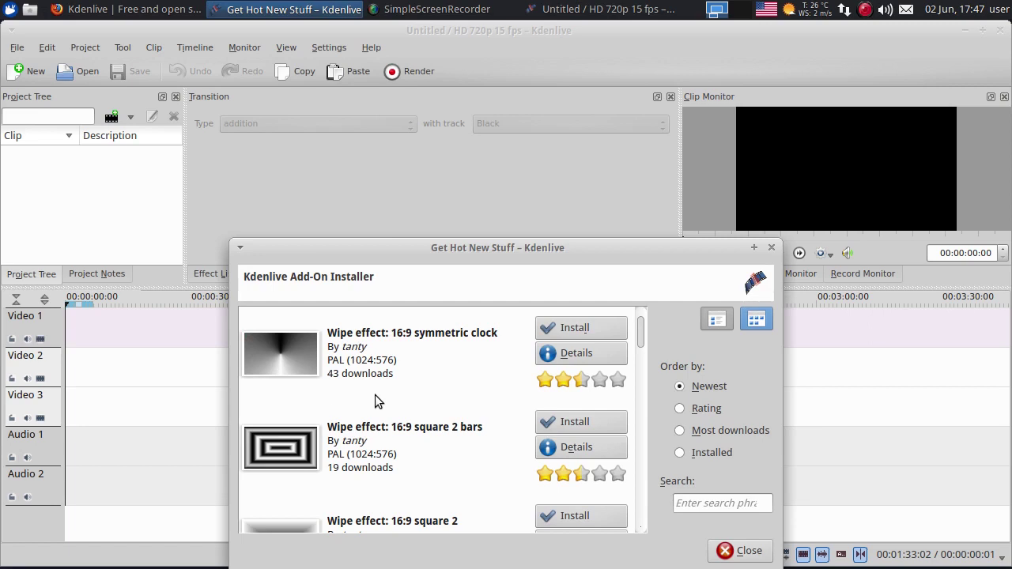
pyautogui.click(593, 332)
pyautogui.click(580, 425)
pyautogui.scroll(-1, 511, 413)
pyautogui.click(566, 421)
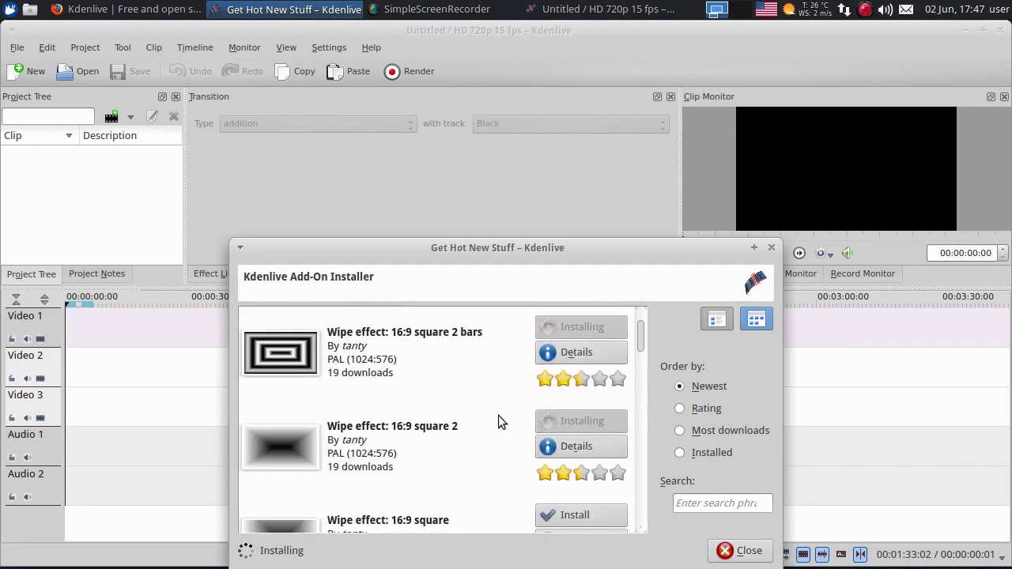
pyautogui.scroll(-1, 511, 422)
pyautogui.click(535, 421)
pyautogui.scroll(-1, 537, 425)
pyautogui.click(571, 487)
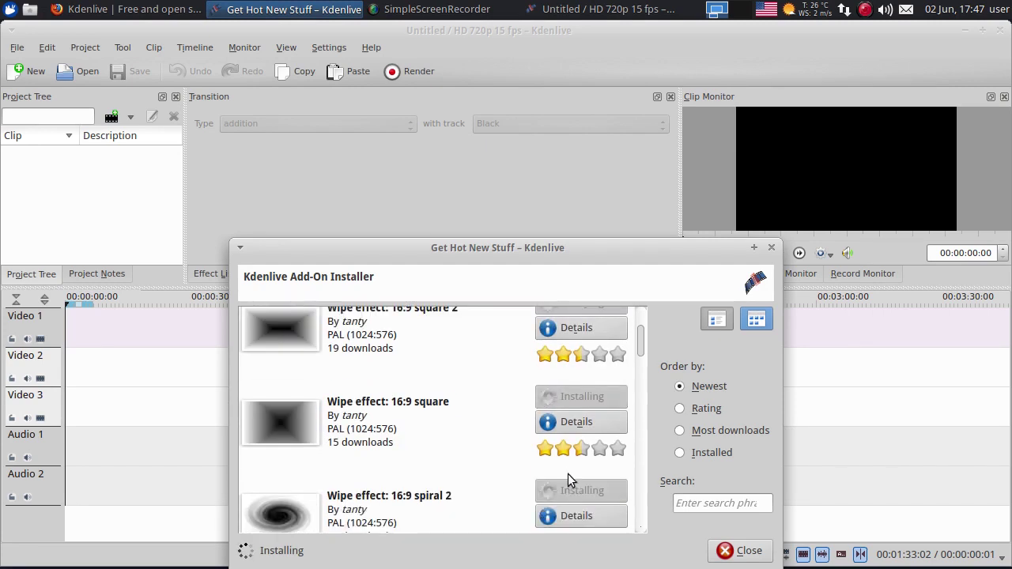
# Install more 16:9 wipe effects, including radial bars, linear on the Y axis, linear on the X axis, clock and horizontal blinds.
pyautogui.scroll(-1, 551, 429)
pyautogui.scroll(-1, 552, 430)
pyautogui.click(565, 448)
pyautogui.scroll(-1, 564, 455)
pyautogui.click(567, 466)
pyautogui.scroll(-1, 569, 435)
pyautogui.click(566, 418)
pyautogui.click(568, 509)
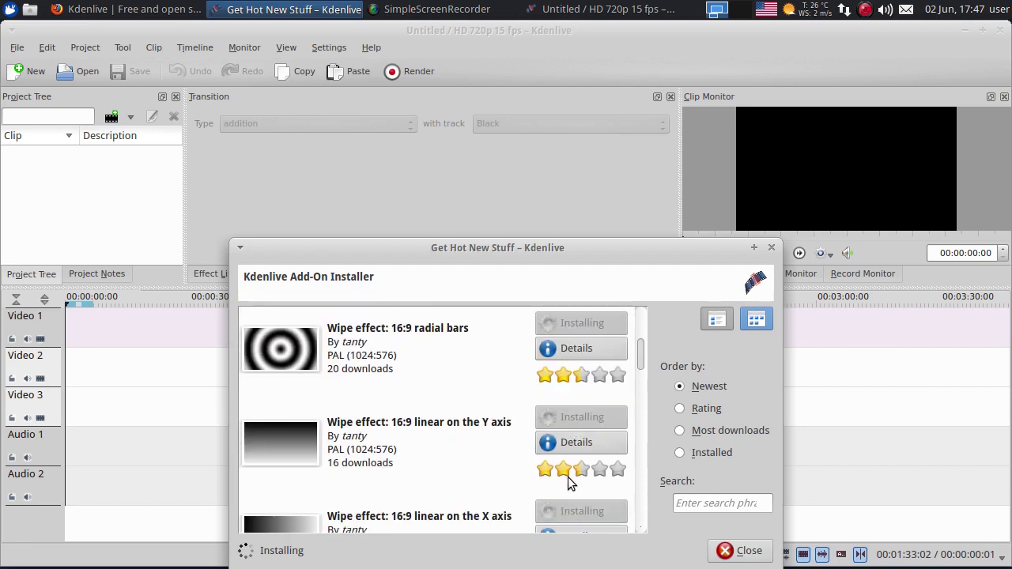
pyautogui.scroll(-1, 567, 475)
pyautogui.click(566, 417)
pyautogui.click(574, 509)
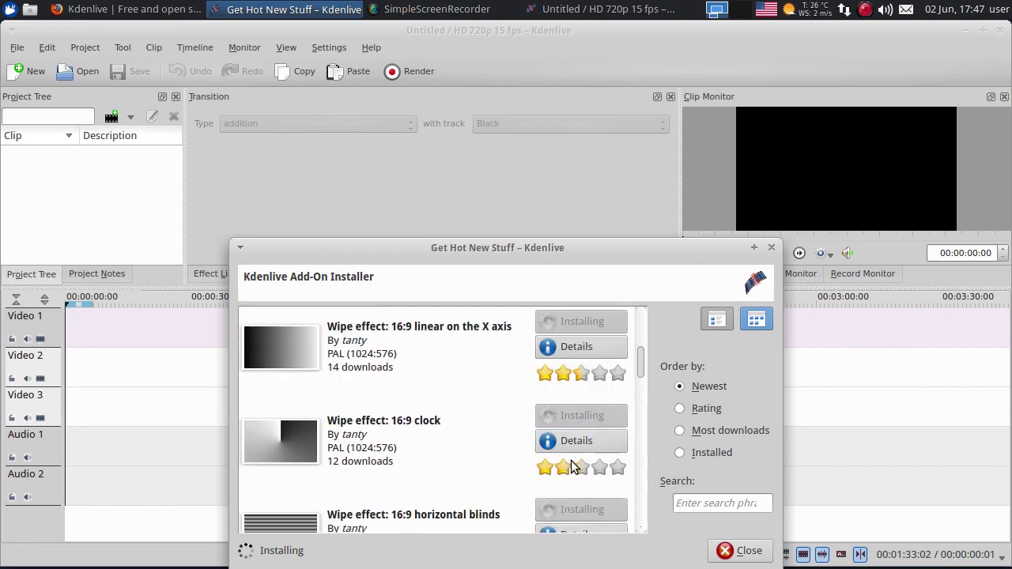
# Install further wipes down the list, including Wolke_01, Wolke_02, Fractal: Green Place, Fractal: Explosion, Watercolour wash and Fleur de lis of Florence.
pyautogui.scroll(-5, 571, 451)
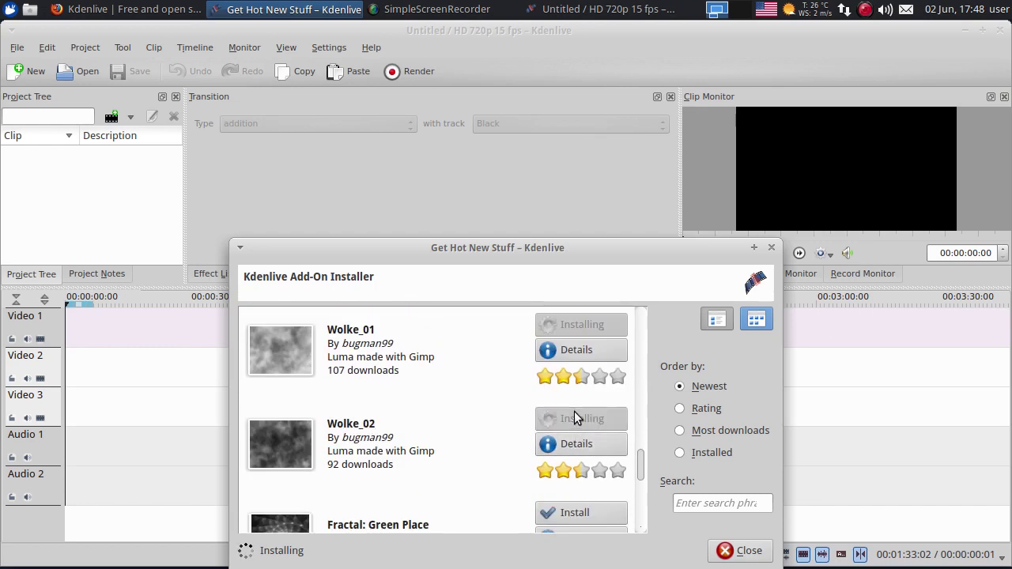
pyautogui.scroll(-1, 571, 427)
pyautogui.scroll(-1, 575, 431)
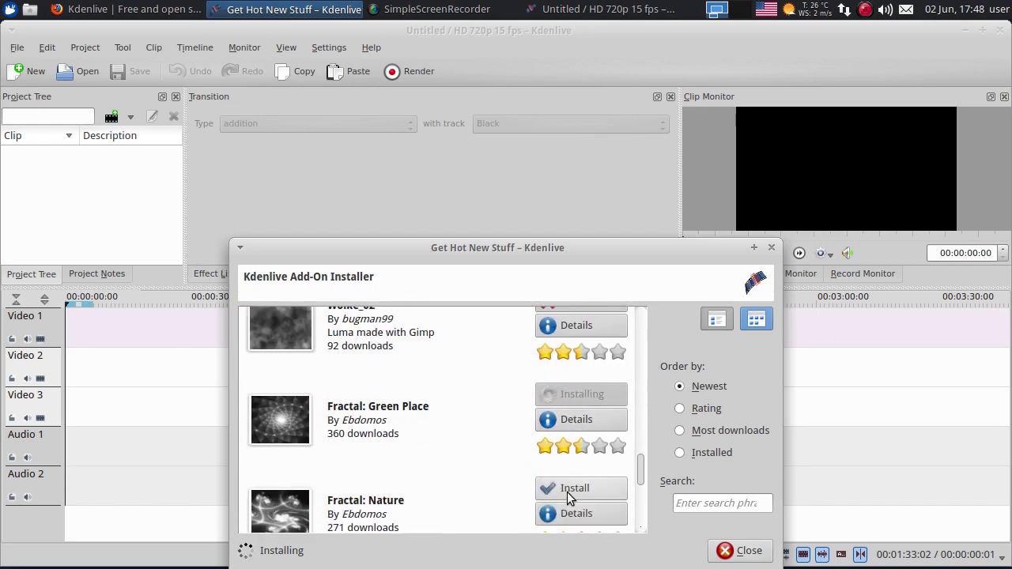
pyautogui.scroll(-1, 567, 417)
pyautogui.click(564, 486)
pyautogui.scroll(-1, 571, 467)
pyautogui.click(569, 510)
pyautogui.scroll(-3, 570, 474)
pyautogui.click(570, 461)
pyautogui.scroll(-1, 578, 458)
pyautogui.scroll(-2, 577, 447)
pyautogui.click(574, 415)
pyautogui.click(576, 508)
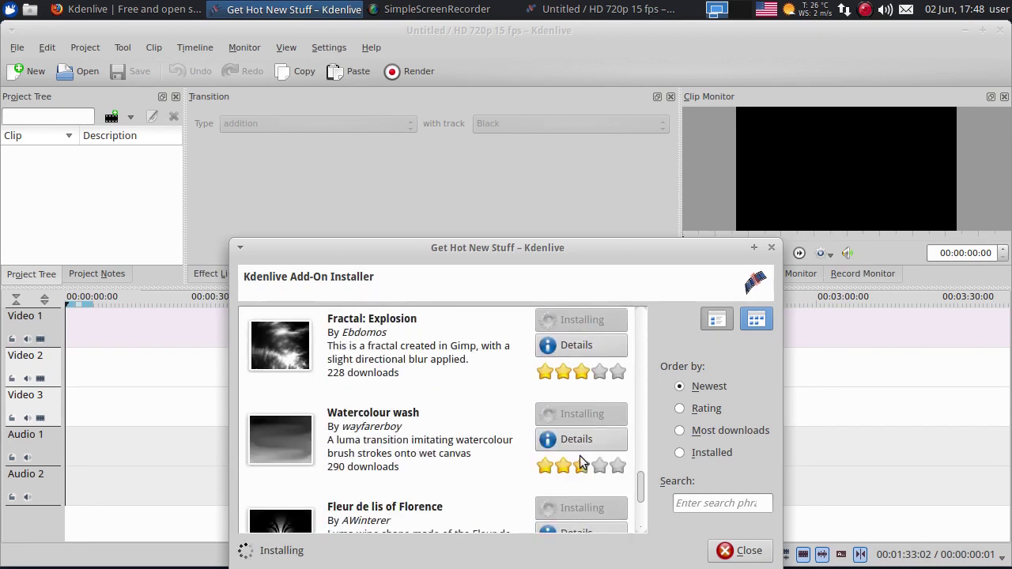
# Install the last wipes in the list: Helix4, Helix2, Xtype, spirally and bar_transition.
pyautogui.scroll(-3, 579, 451)
pyautogui.click(580, 453)
pyautogui.scroll(-1, 578, 446)
pyautogui.click(578, 459)
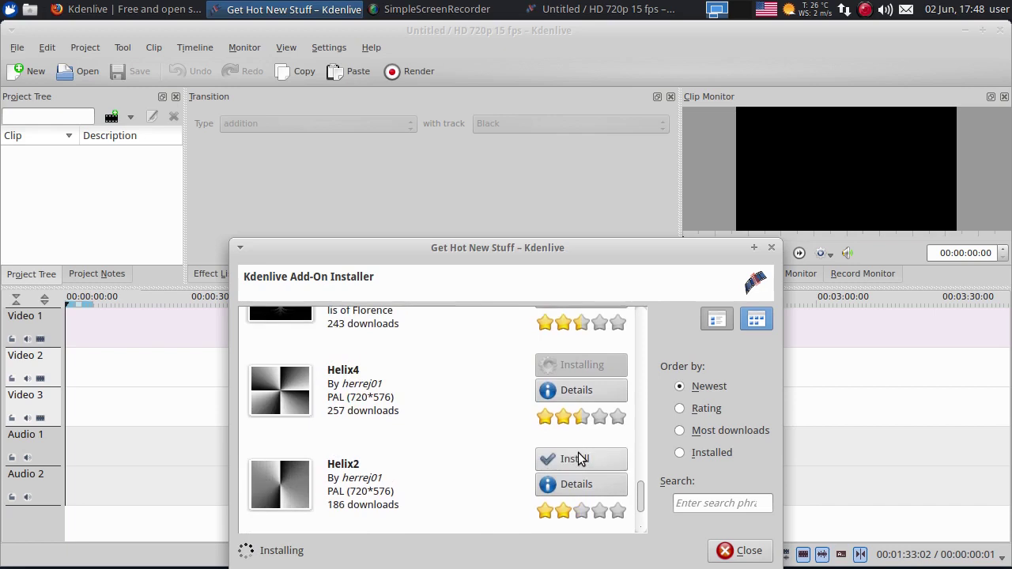
pyautogui.scroll(-1, 578, 461)
pyautogui.click(580, 459)
pyautogui.scroll(-1, 580, 459)
pyautogui.click(578, 460)
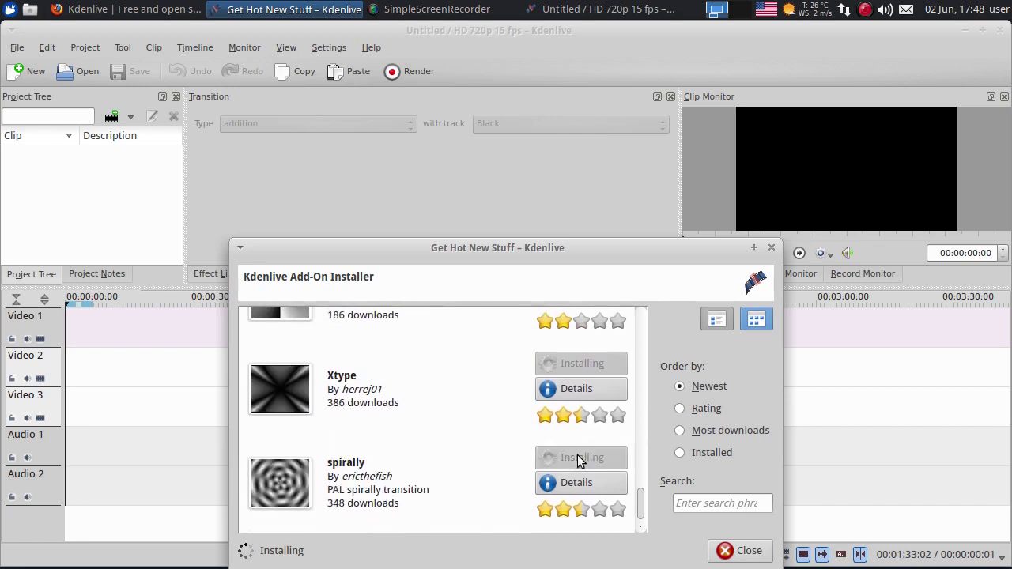
pyautogui.scroll(-1, 579, 457)
pyautogui.click(578, 457)
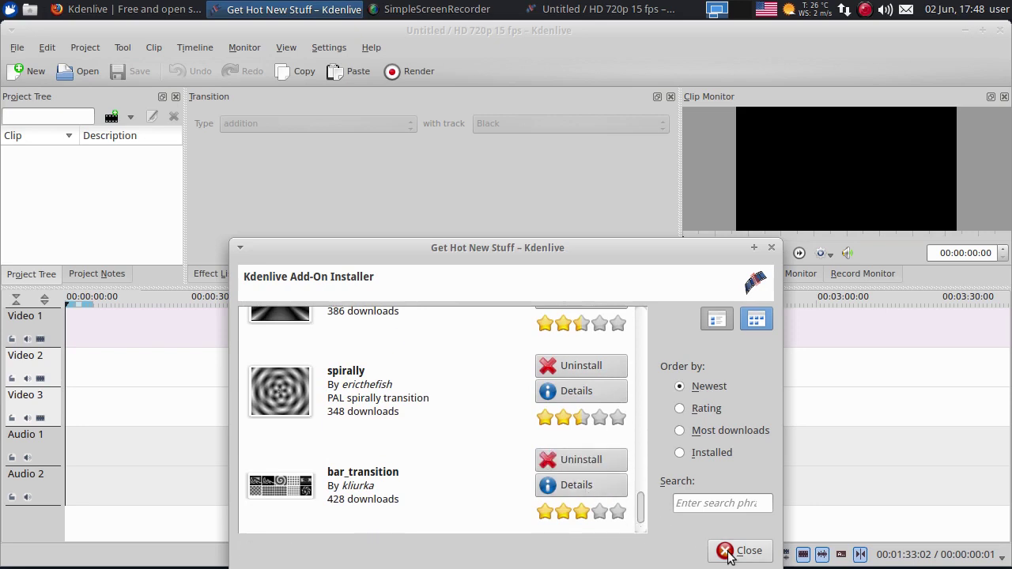
# Install the test-jb and WebM VP9 render profiles from the add-on installer and close it.
pyautogui.click(318, 48)
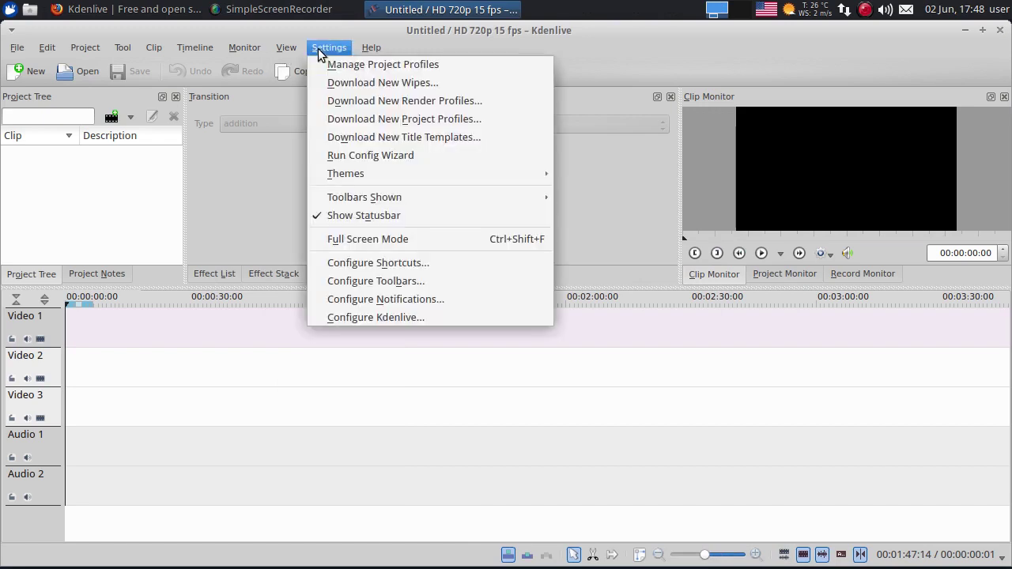
pyautogui.click(348, 103)
pyautogui.click(573, 329)
pyautogui.click(583, 420)
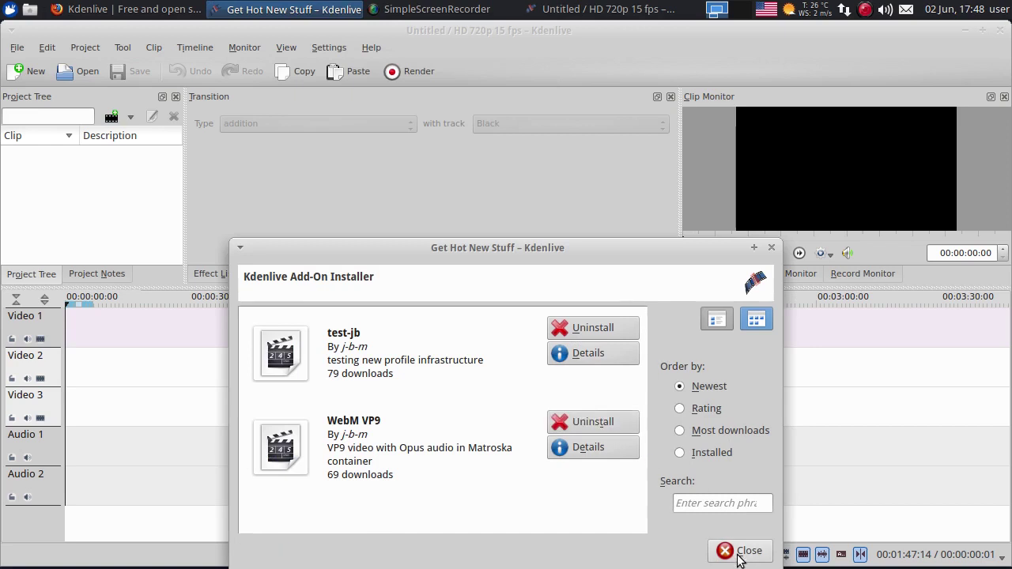
pyautogui.click(738, 554)
# Look for downloadable project profiles and title templates in the add-on installer.
pyautogui.click(324, 49)
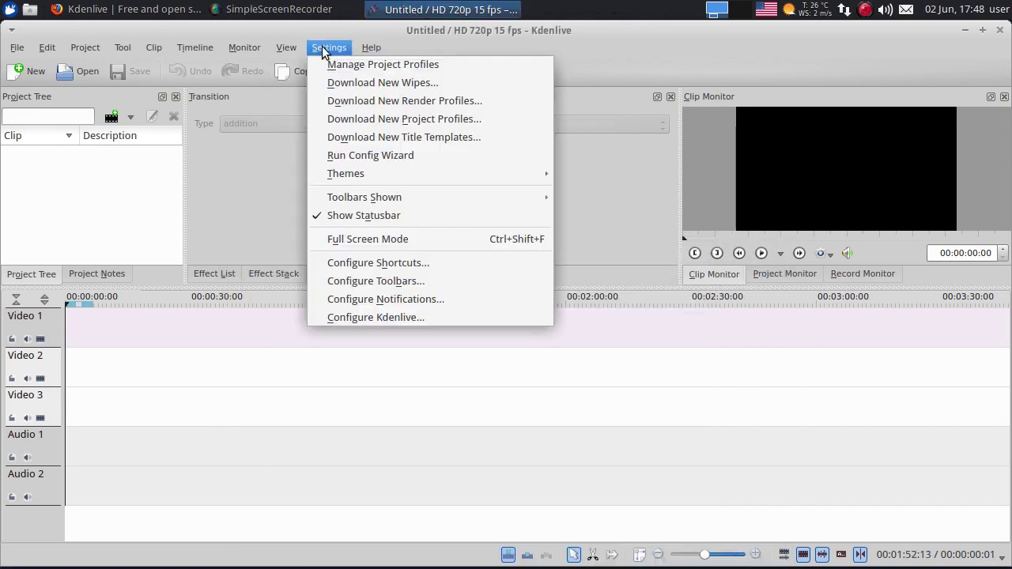
pyautogui.click(365, 120)
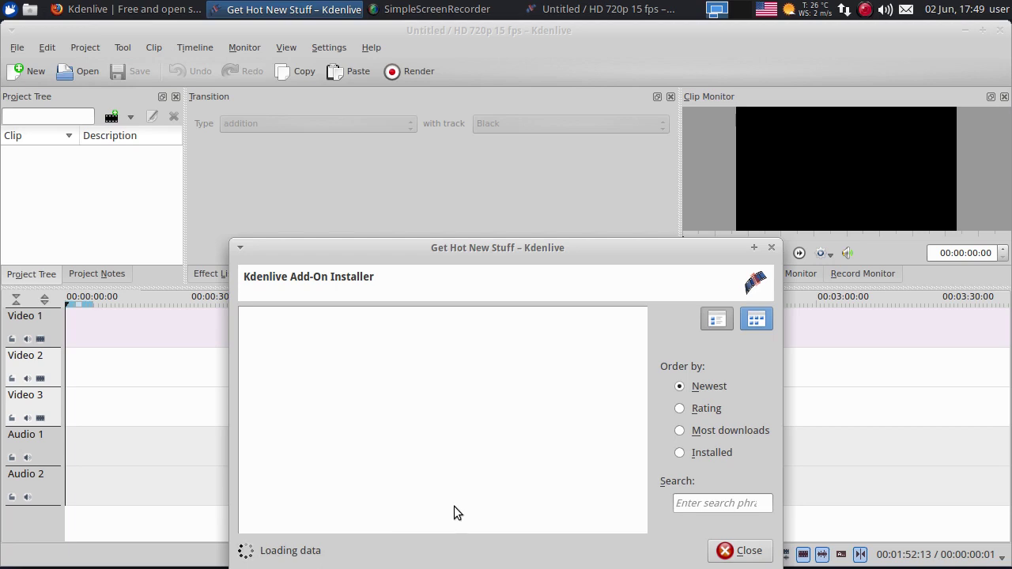
pyautogui.click(746, 551)
pyautogui.click(317, 47)
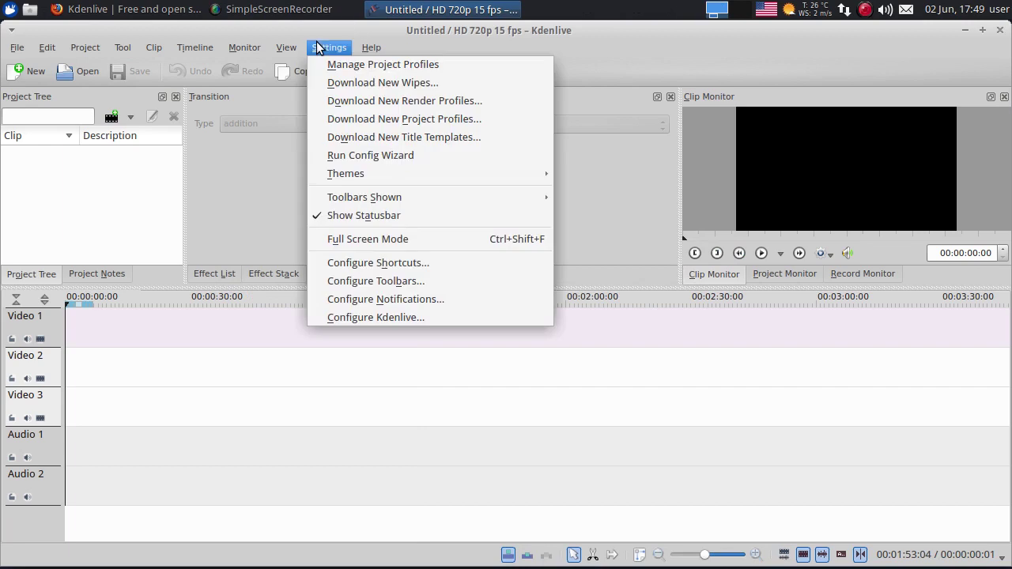
pyautogui.click(359, 138)
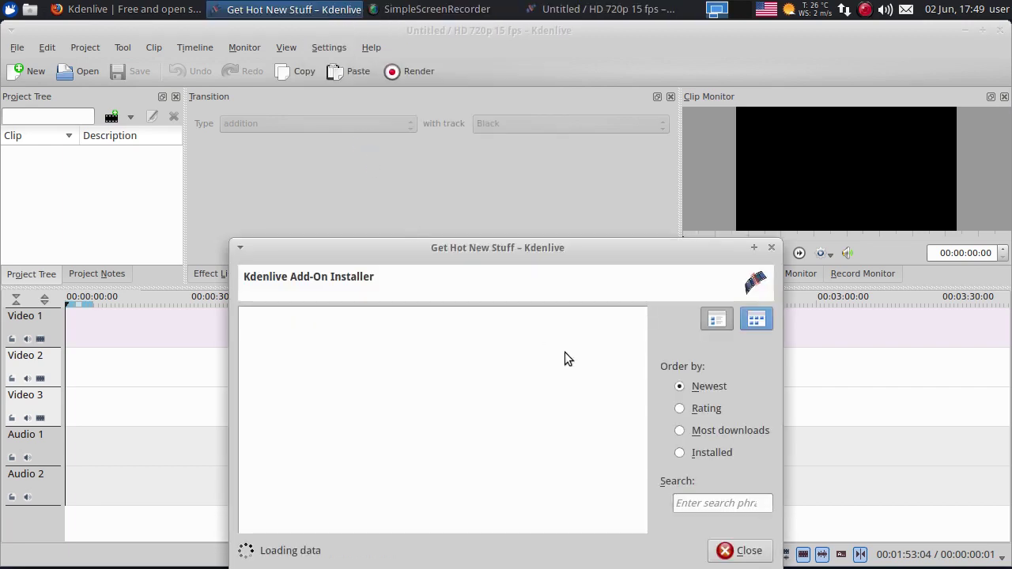
pyautogui.click(729, 551)
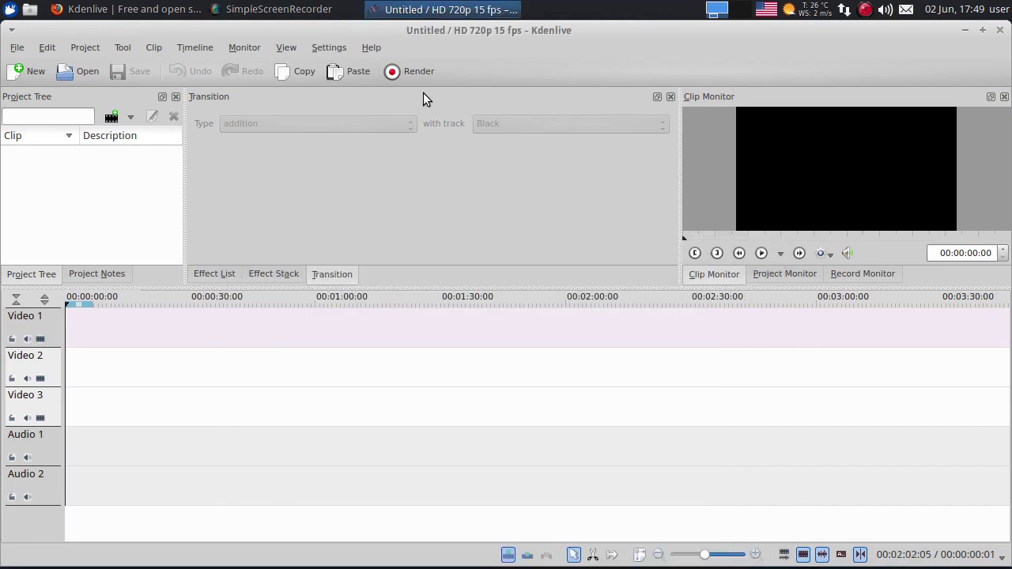
# Check the downloadable project profiles ordered by installed and by newest, and close the installer.
pyautogui.click(315, 44)
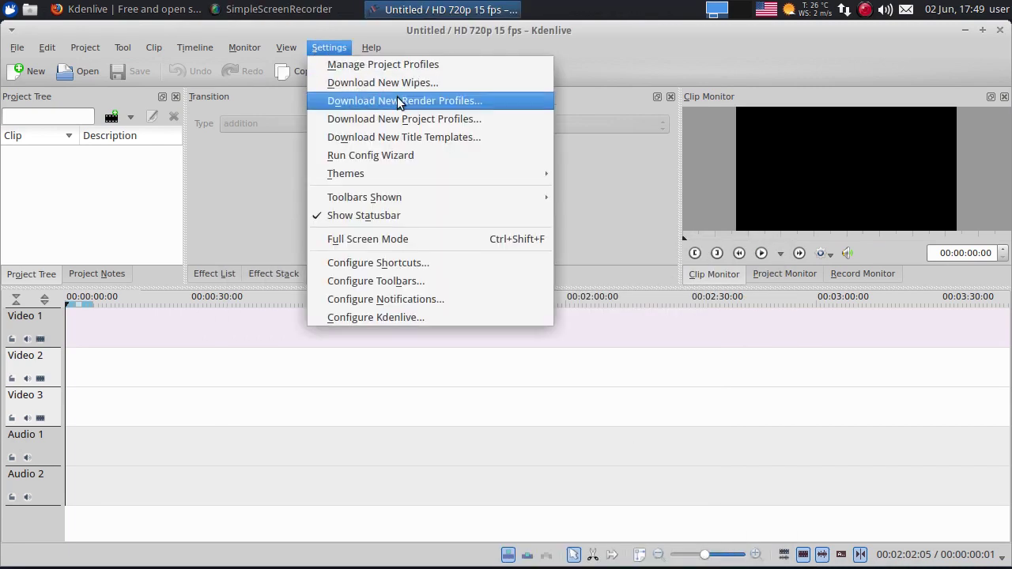
pyautogui.click(455, 119)
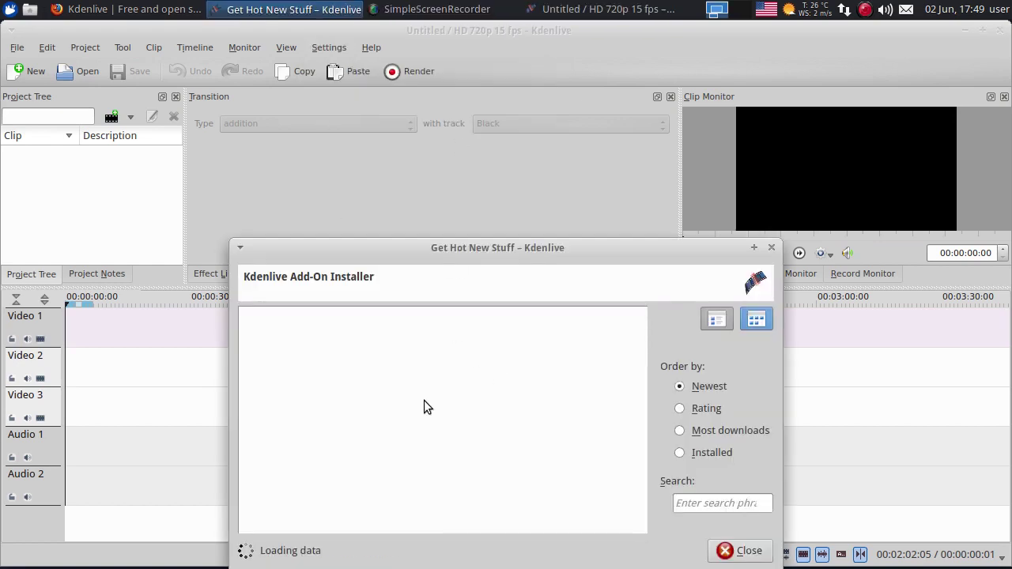
pyautogui.click(679, 453)
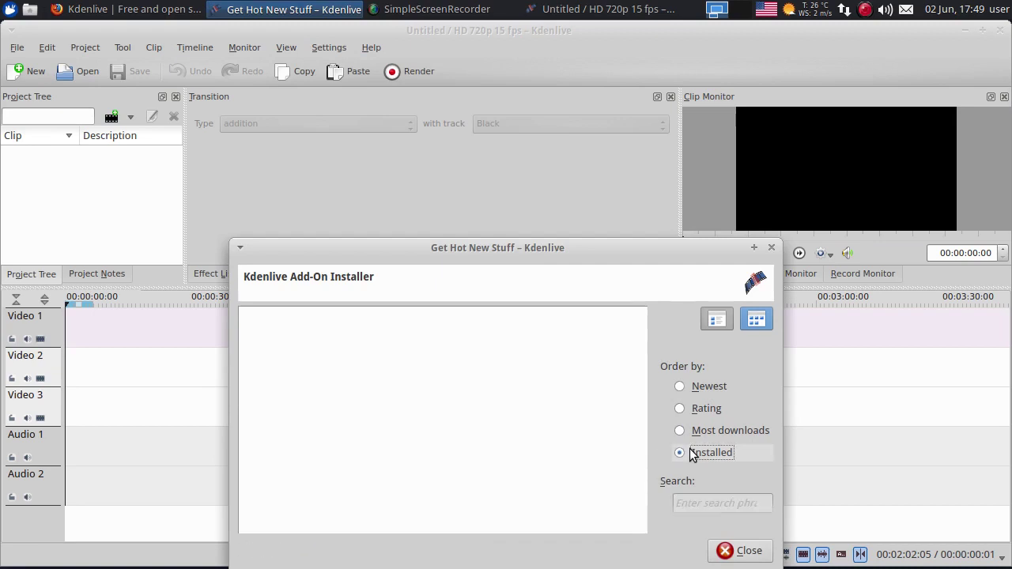
pyautogui.click(708, 388)
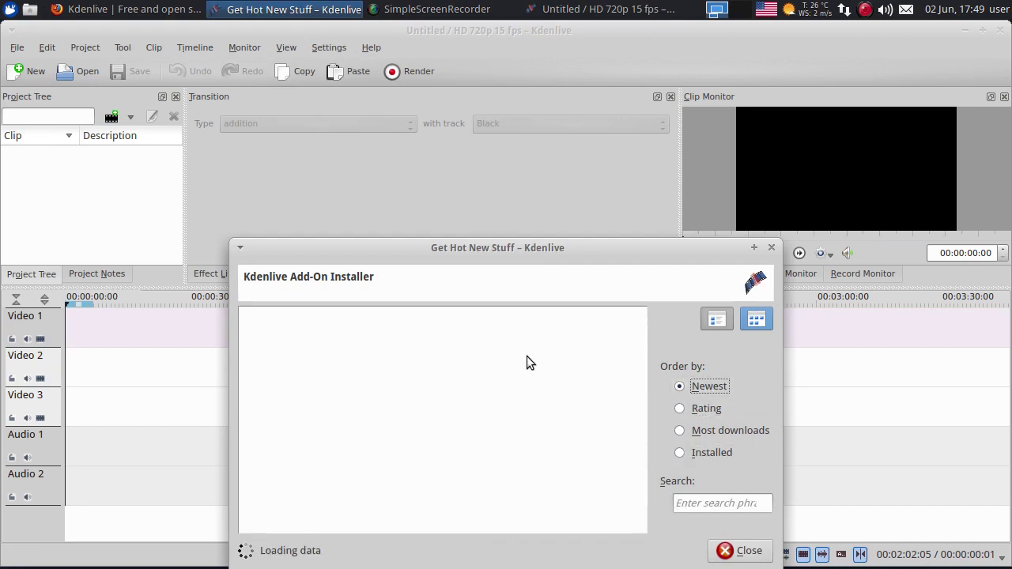
pyautogui.click(740, 552)
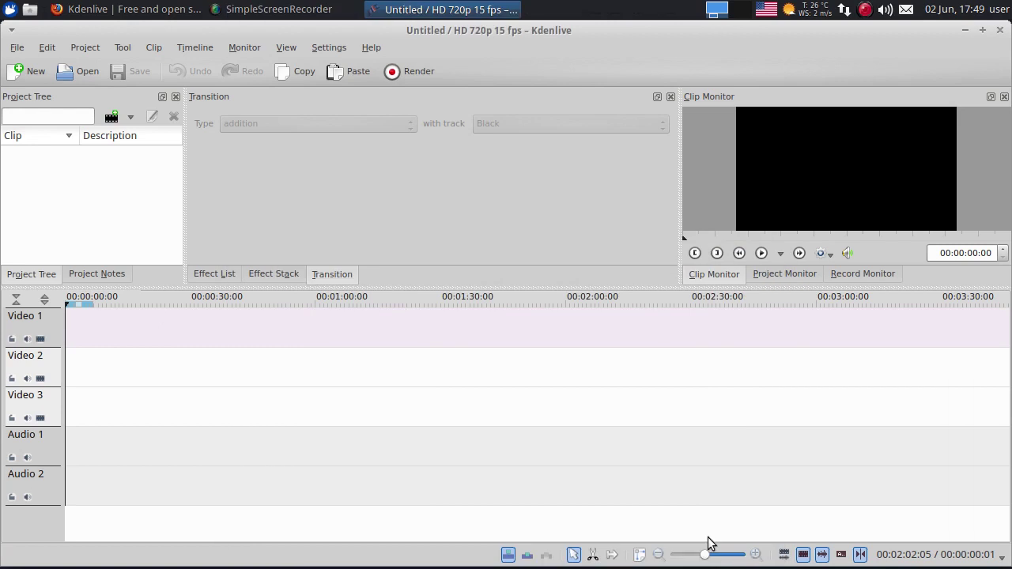
# Examine the video profiles offered for a new project and cancel the project settings.
pyautogui.click(24, 71)
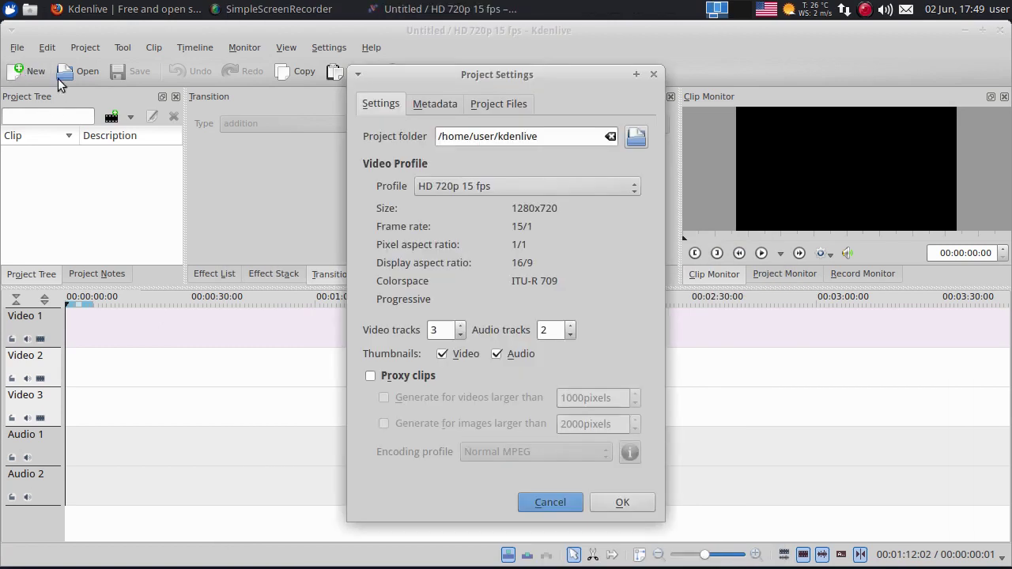
pyautogui.click(525, 183)
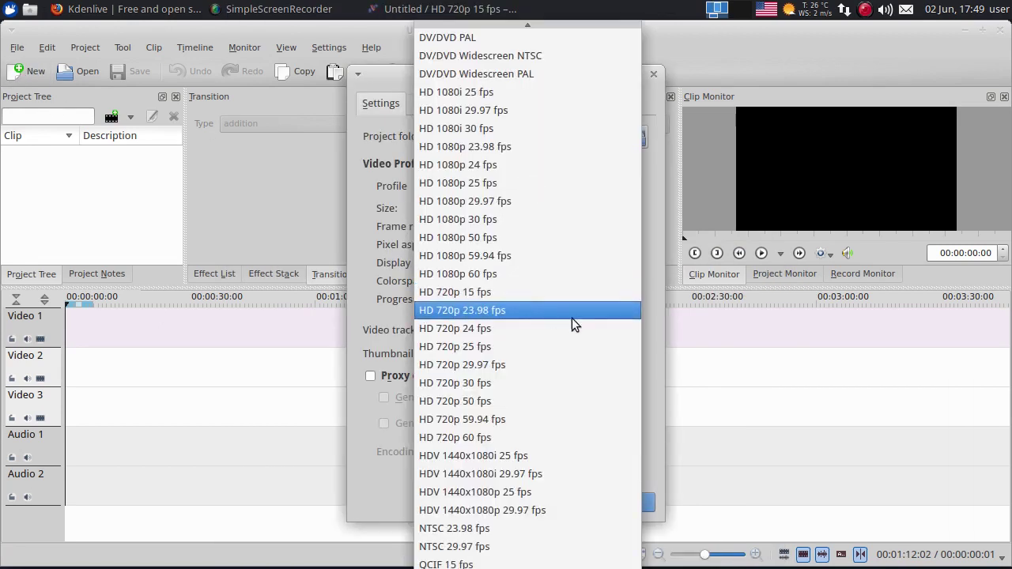
pyautogui.click(656, 309)
pyautogui.click(545, 504)
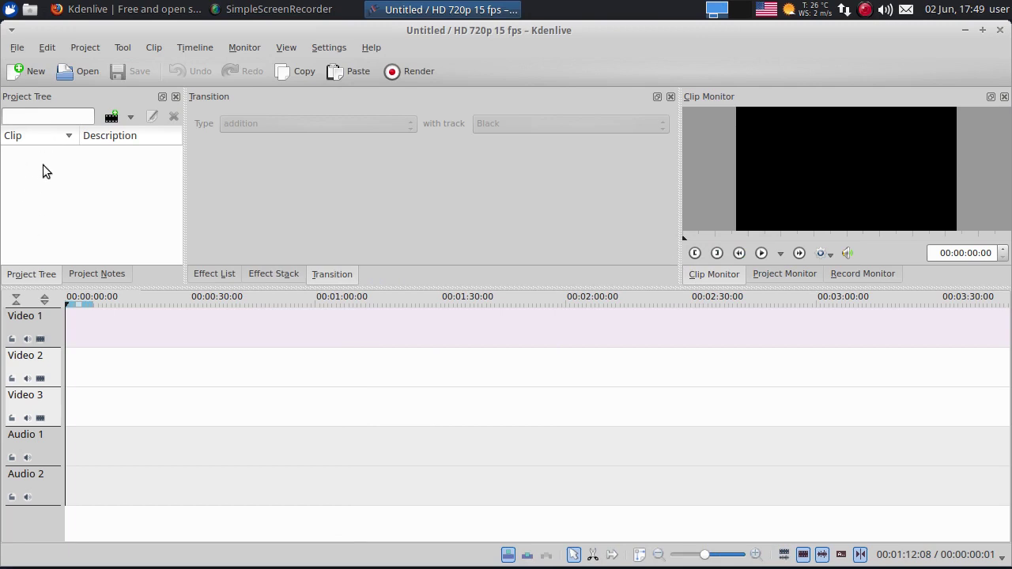
pyautogui.click(18, 47)
pyautogui.click(71, 202)
pyautogui.rightClick(71, 208)
pyautogui.click(49, 154)
pyautogui.click(111, 117)
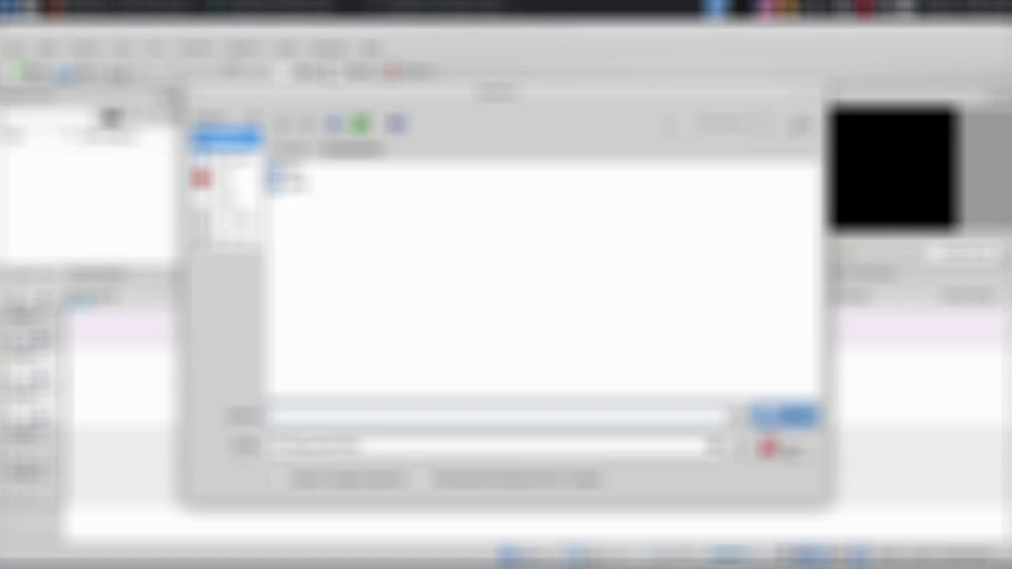
pyautogui.click(781, 449)
# Add the video clip 65.mp4 from the Desktop's 65 folder to the project tree and select it.
pyautogui.rightClick(70, 184)
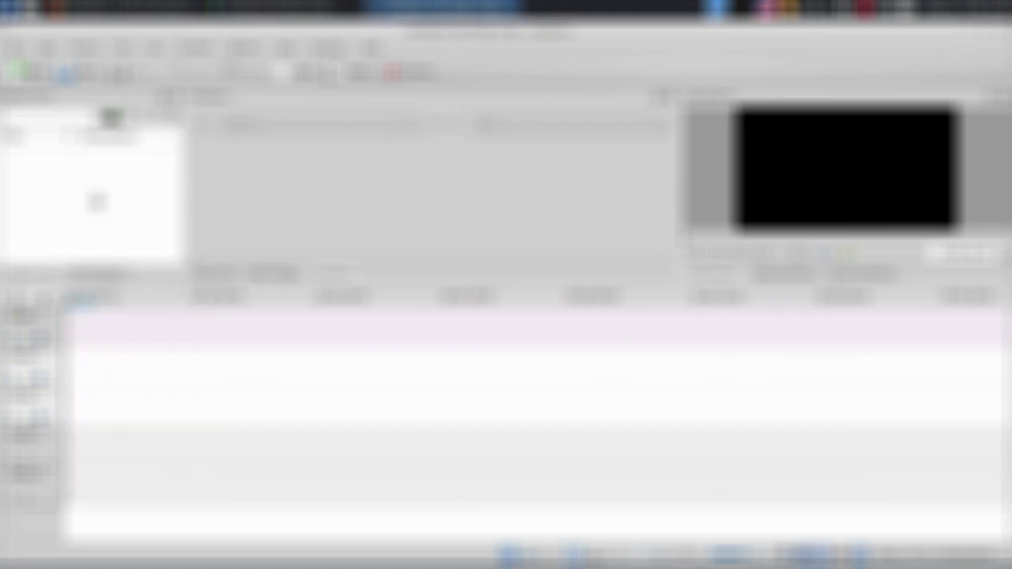
pyautogui.click(119, 191)
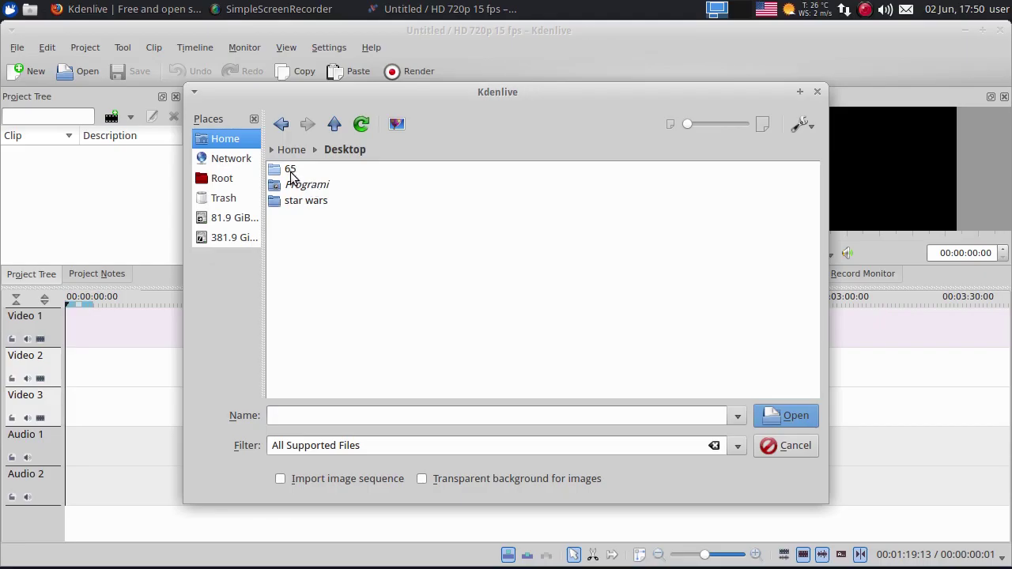
pyautogui.click(290, 169)
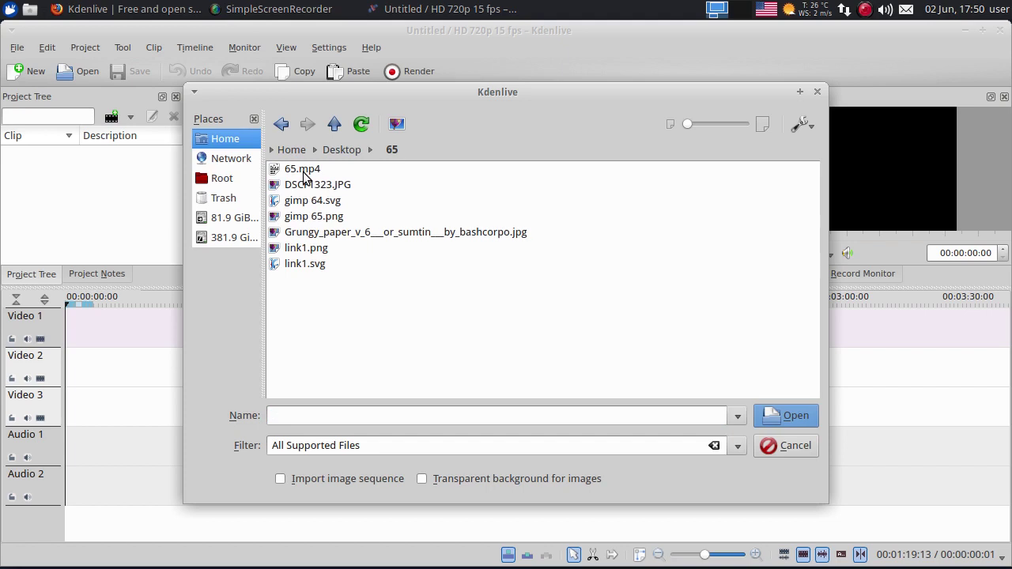
pyautogui.click(304, 177)
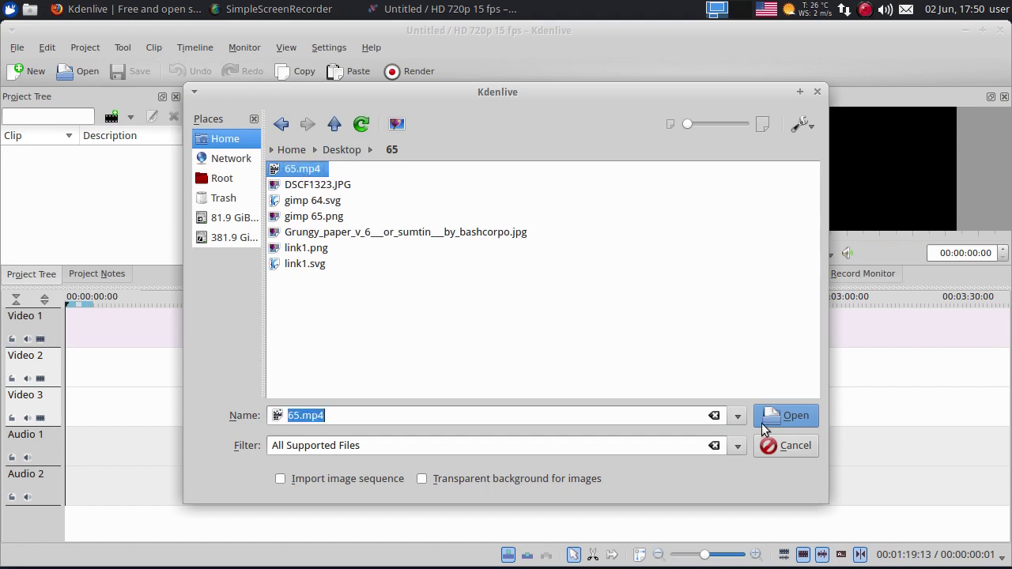
pyautogui.click(783, 416)
pyautogui.click(33, 164)
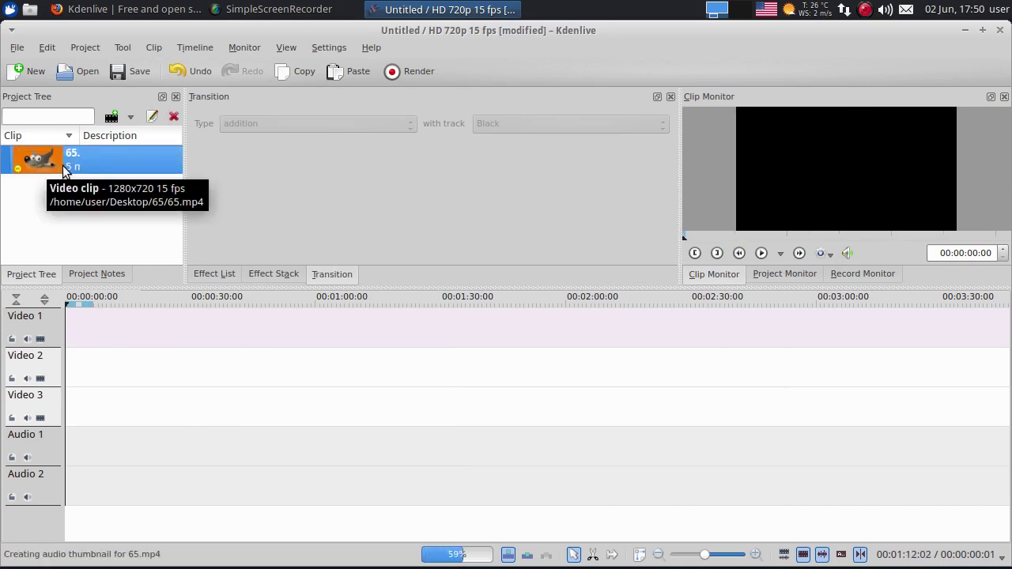
# Add the images gimp 65.png and link1.png from the 65 folder to the project tree.
pyautogui.click(115, 117)
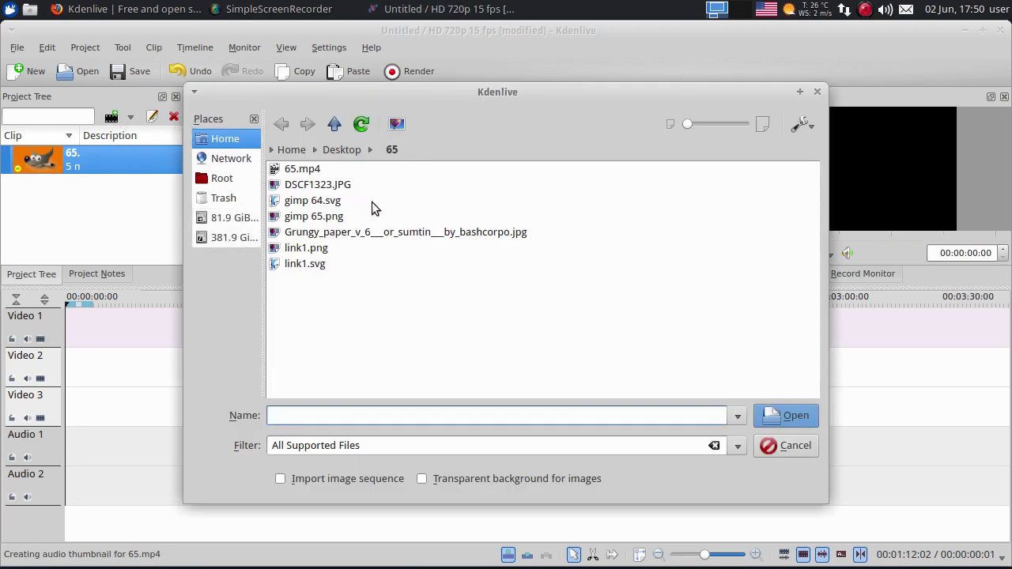
pyautogui.click(328, 220)
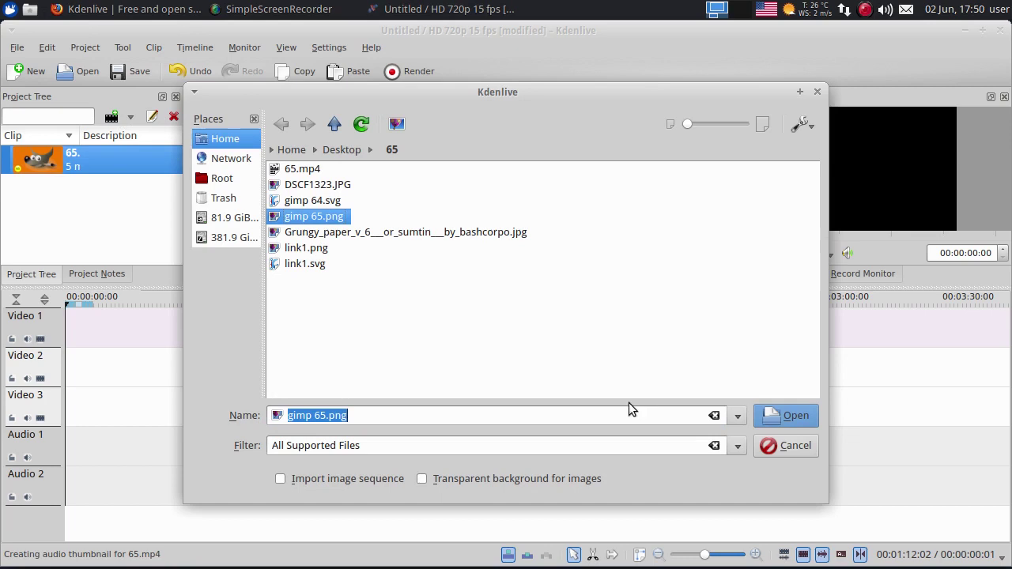
pyautogui.click(775, 417)
pyautogui.click(113, 117)
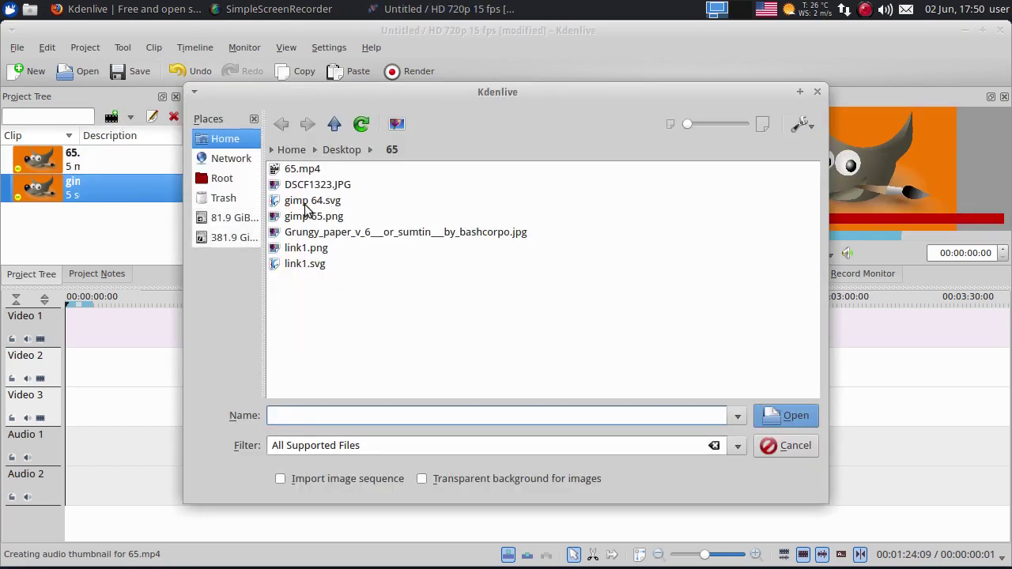
pyautogui.click(320, 250)
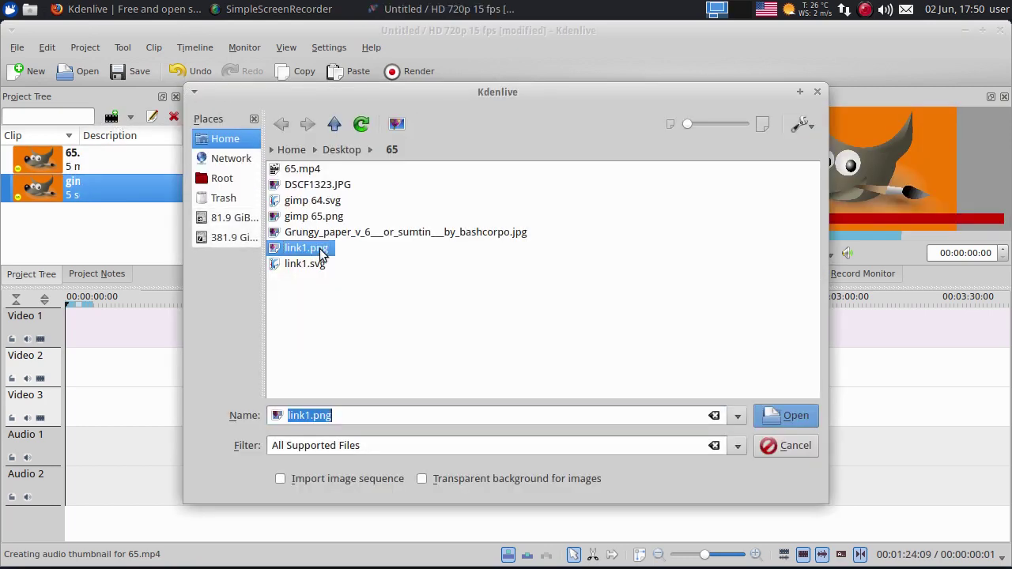
pyautogui.click(771, 415)
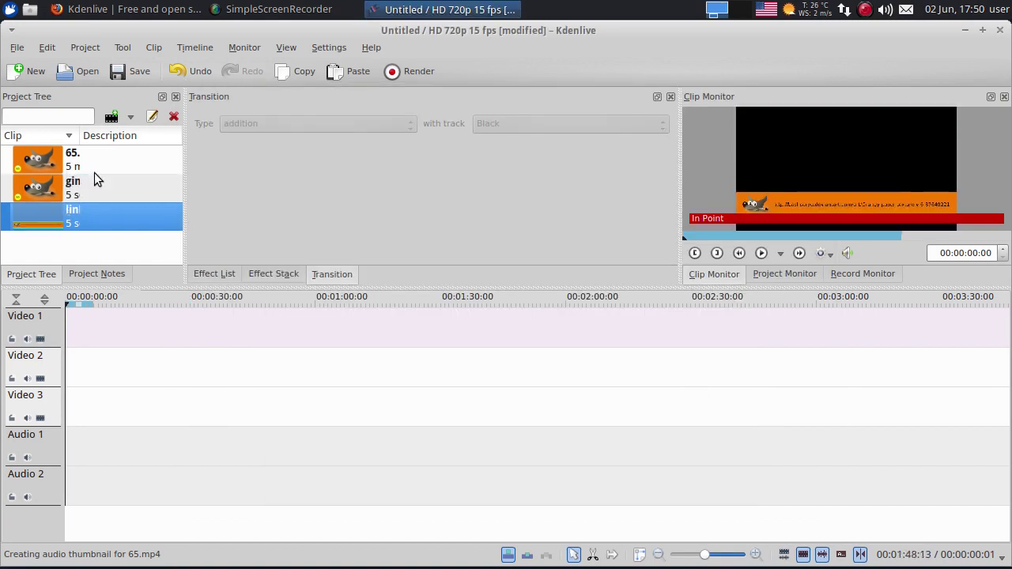
# Place the 65.mp4 clip at the start of the Video 1 track.
pyautogui.moveTo(72, 163); pyautogui.dragTo(108, 335)
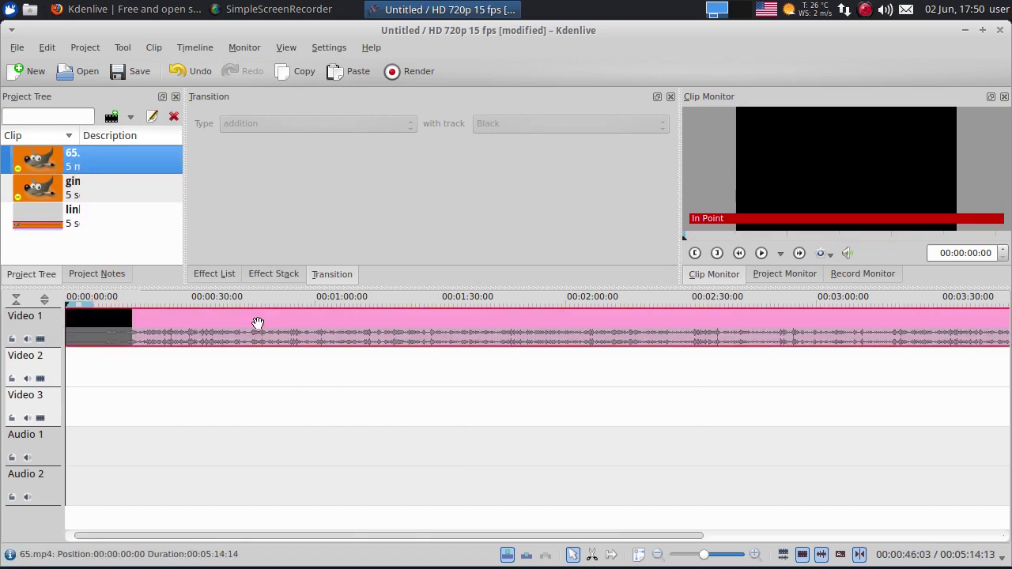
pyautogui.scroll(-1, 258, 324)
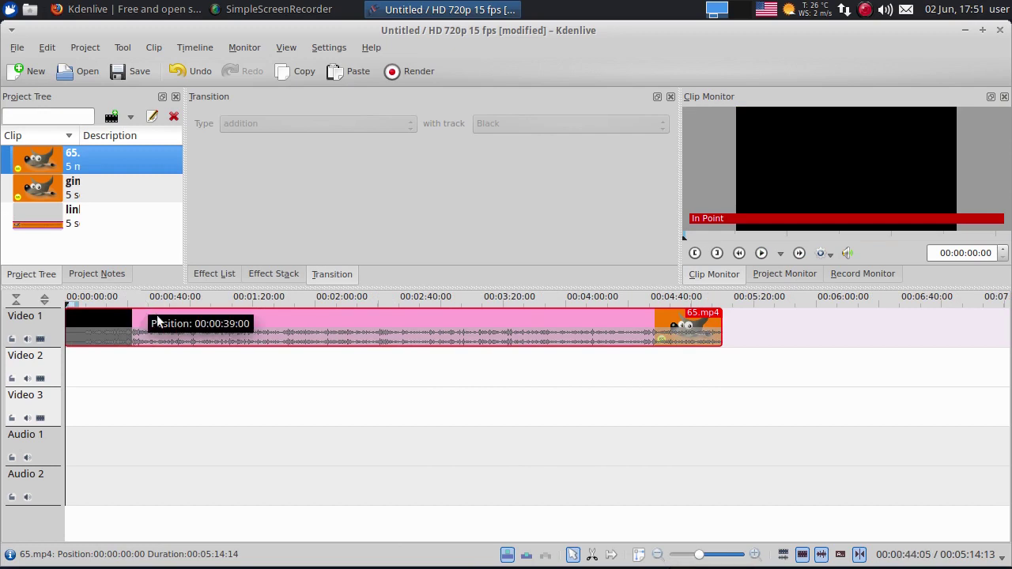
pyautogui.scroll(1, 156, 316)
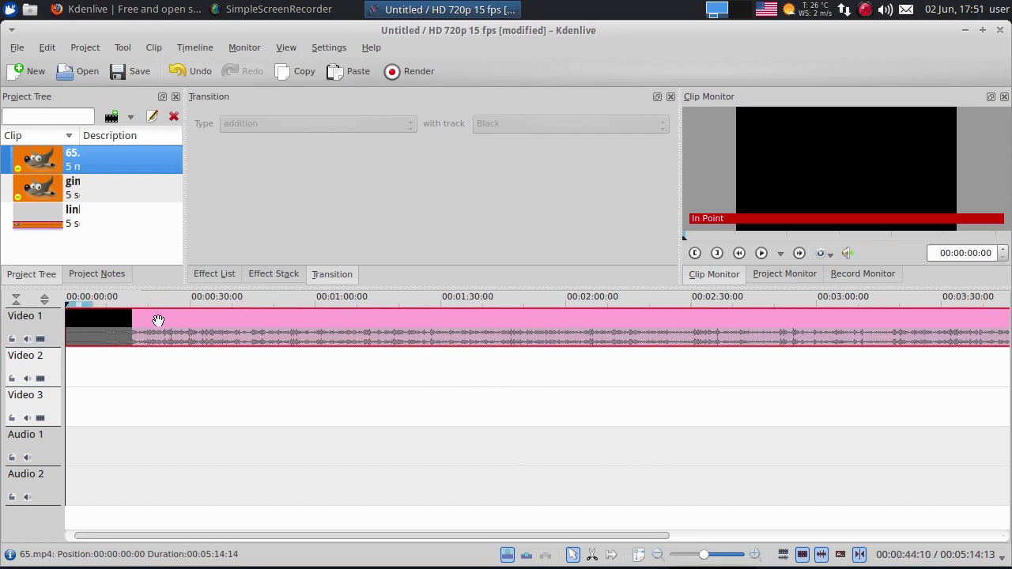
# Preview the opening 20 seconds of 65.mp4 at several playhead positions and widen the project monitor.
pyautogui.click(149, 301)
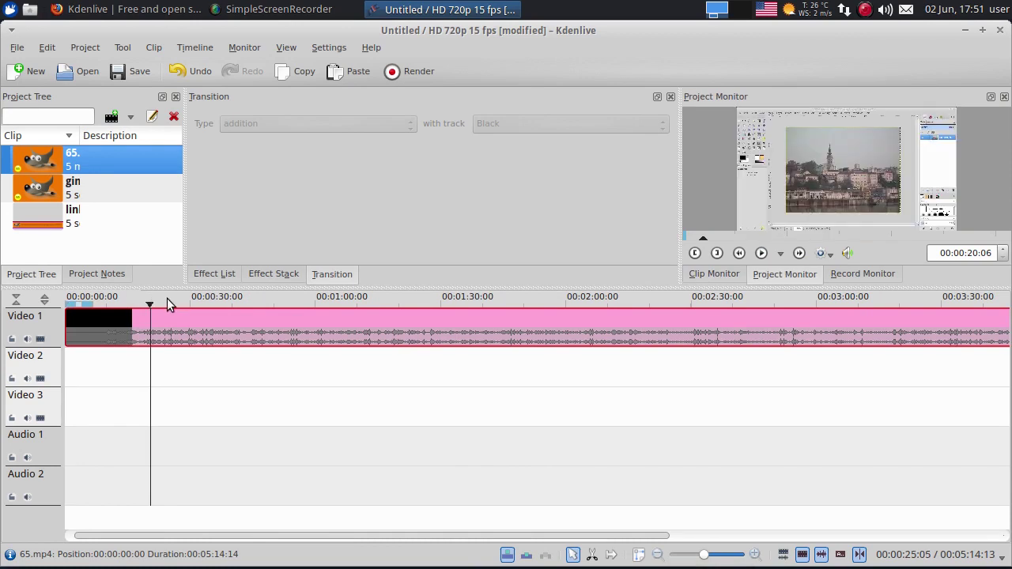
pyautogui.click(111, 300)
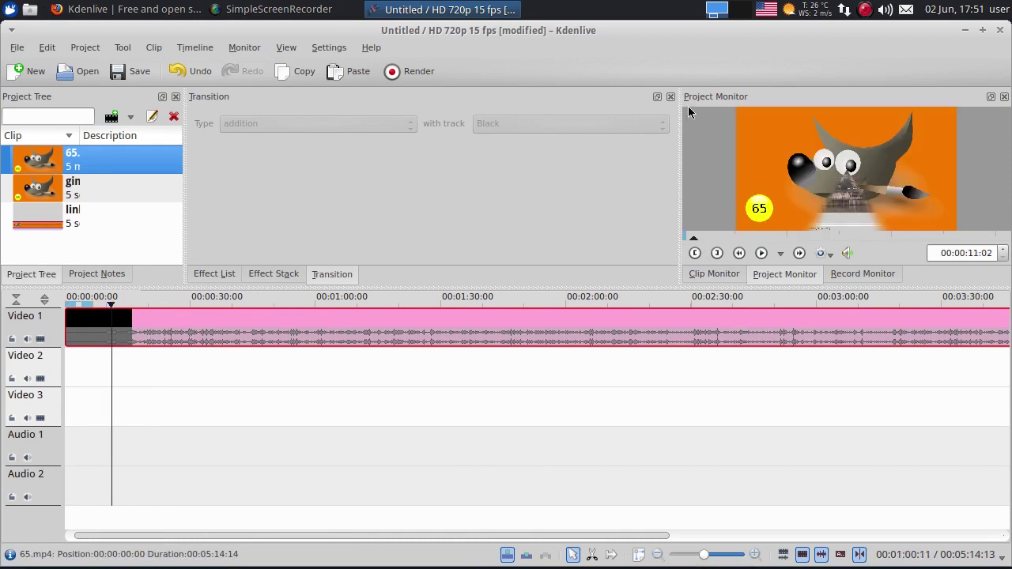
pyautogui.moveTo(681, 219); pyautogui.dragTo(626, 218)
pyautogui.moveTo(112, 306); pyautogui.dragTo(116, 307)
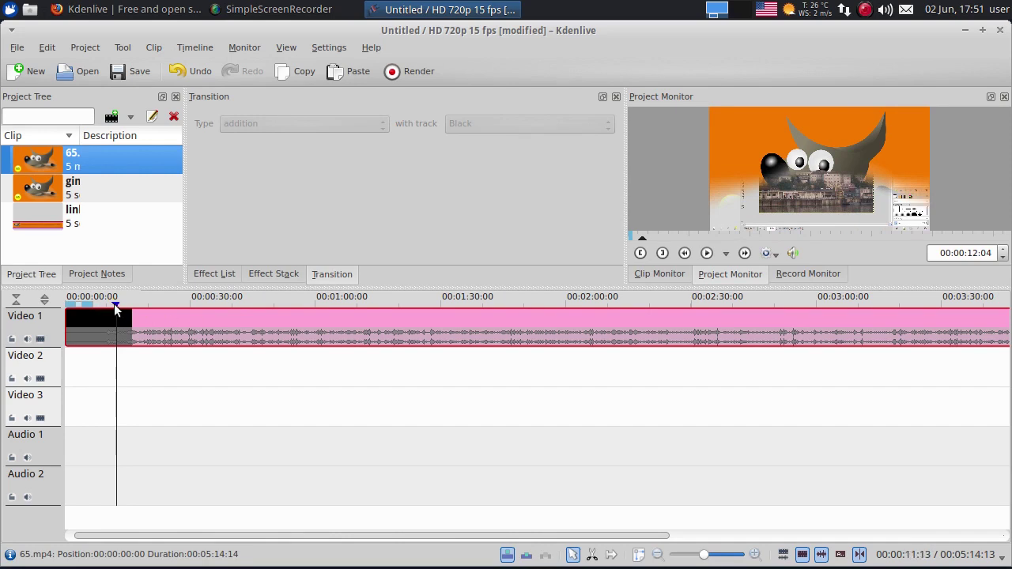
pyautogui.click(118, 307)
pyautogui.moveTo(138, 308); pyautogui.dragTo(142, 305)
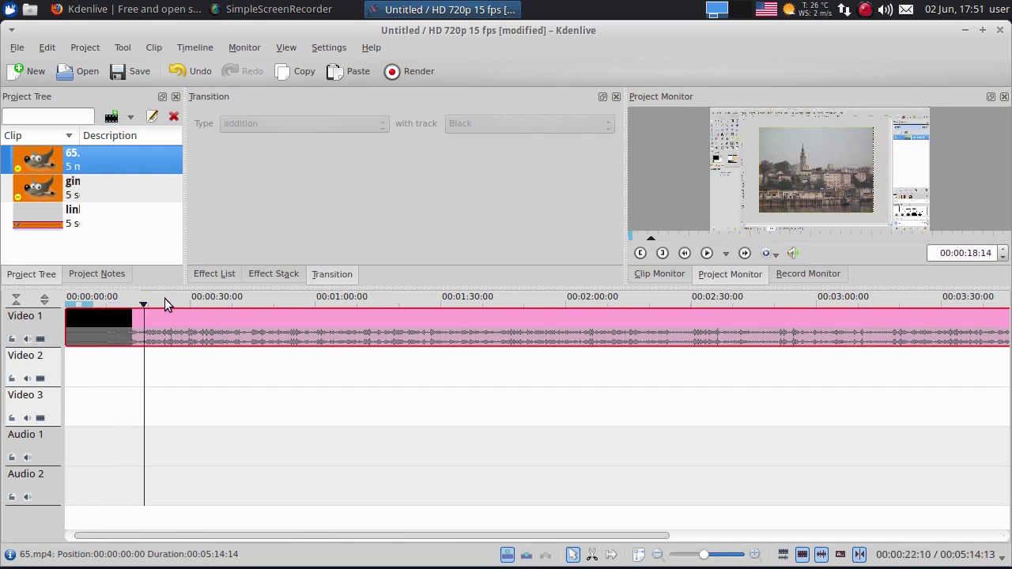
# Move 65.mp4 down to Video 2 and place gimp 65.png at the start of Video 1, extended to about 47 seconds.
pyautogui.moveTo(208, 322); pyautogui.dragTo(198, 354)
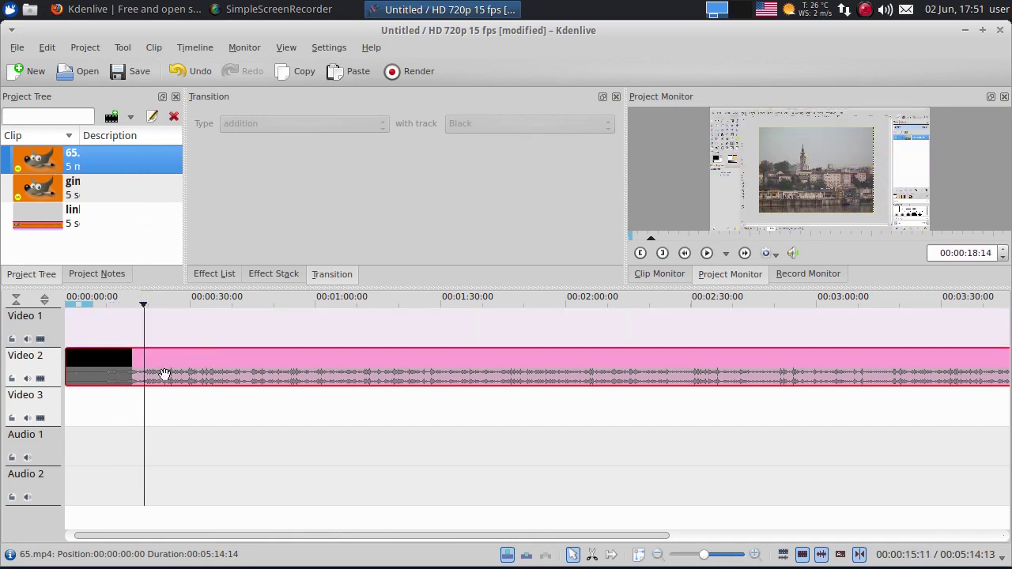
pyautogui.moveTo(55, 191); pyautogui.dragTo(75, 331)
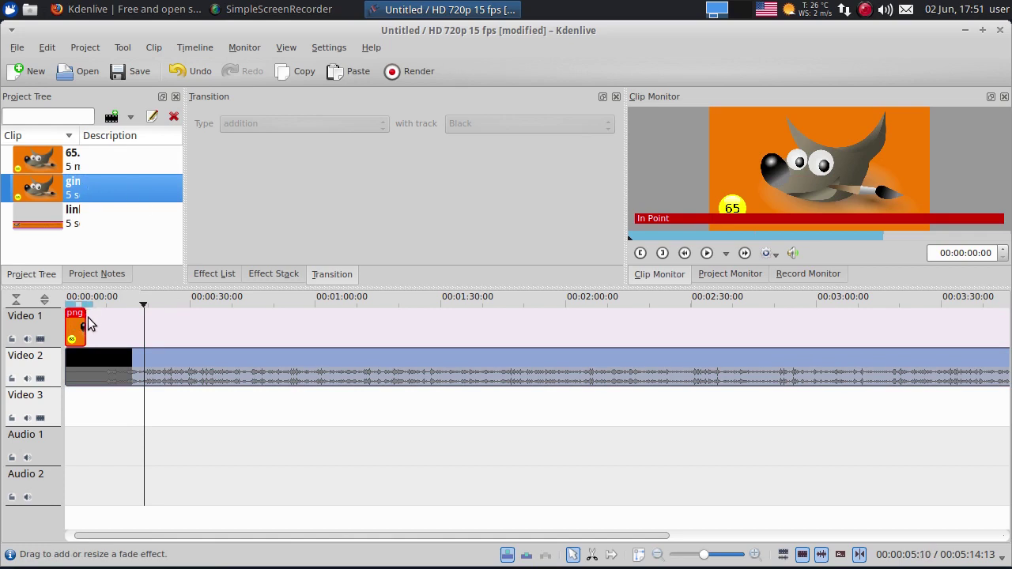
pyautogui.moveTo(84, 330); pyautogui.dragTo(264, 317)
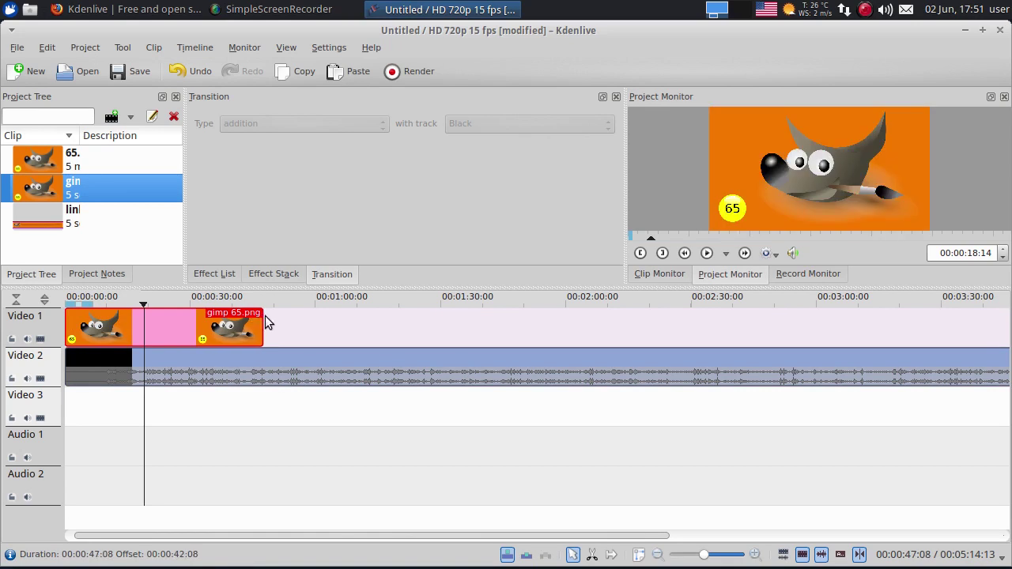
pyautogui.click(299, 305)
pyautogui.click(250, 308)
pyautogui.moveTo(250, 309); pyautogui.dragTo(302, 308)
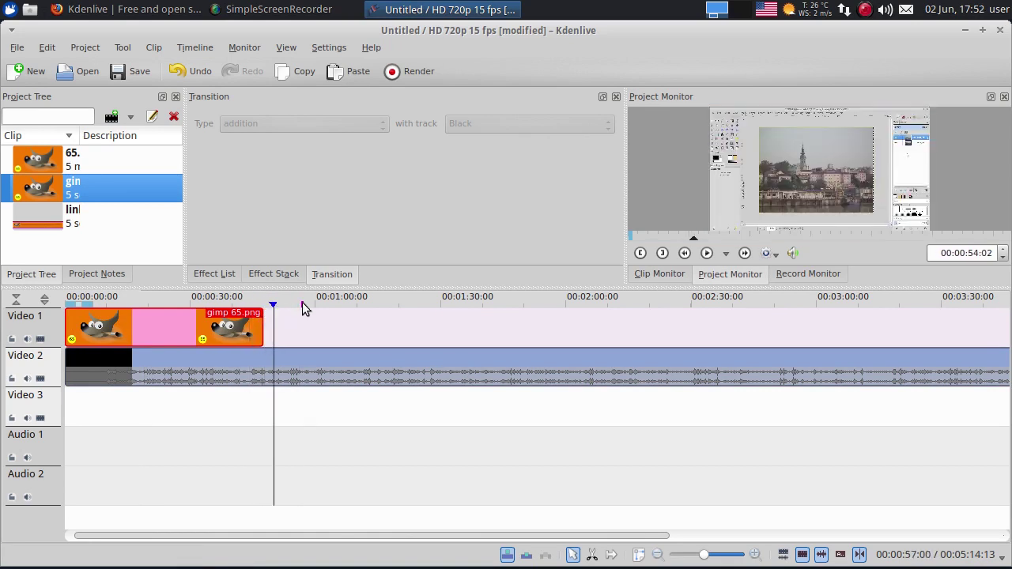
# Add a Wipe transition at the end of gimp 65.png and lengthen it backwards to about 10 seconds.
pyautogui.rightClick(238, 327)
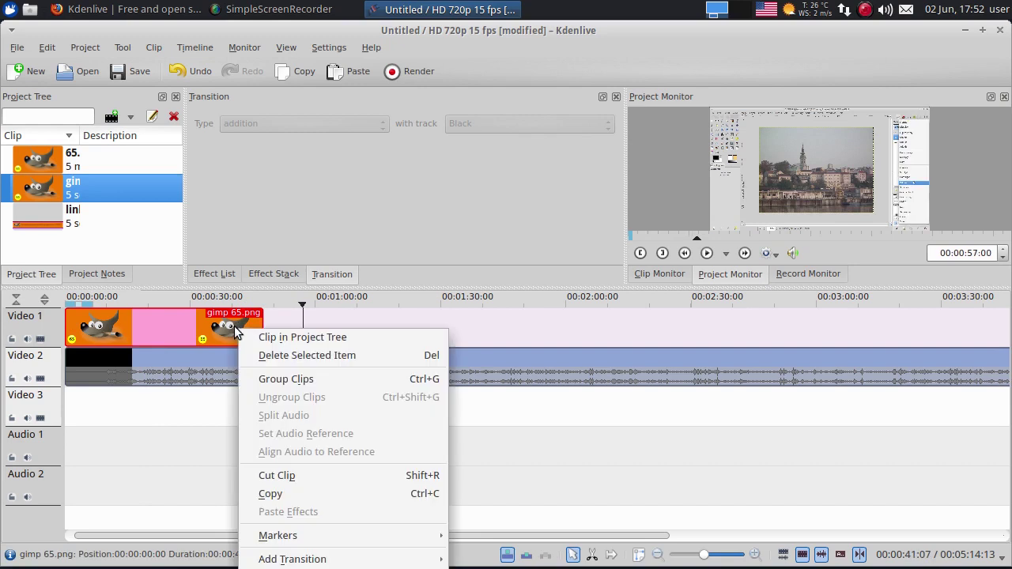
pyautogui.moveTo(336, 559)
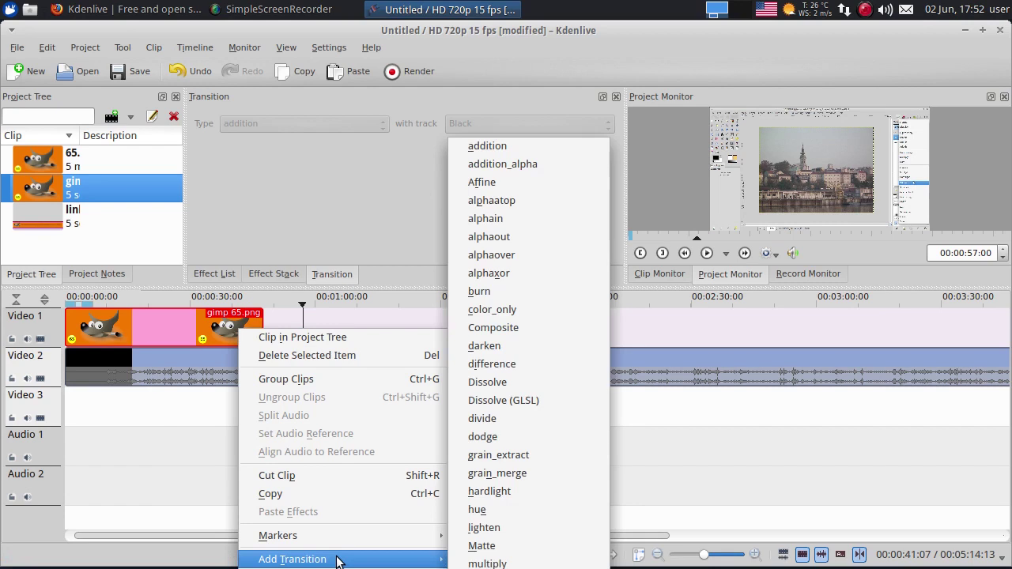
pyautogui.click(478, 492)
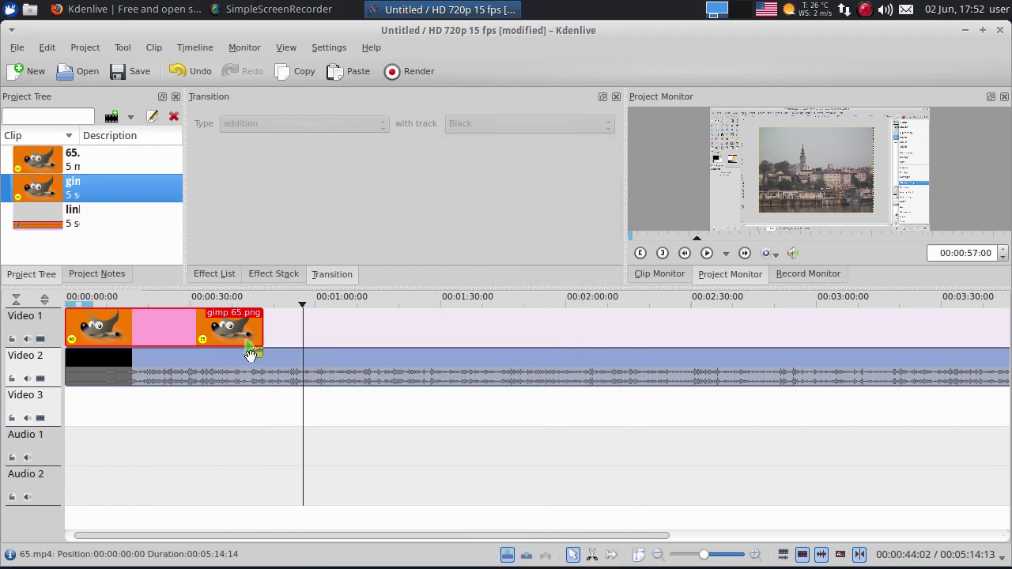
pyautogui.scroll(2, 250, 345)
pyautogui.moveTo(255, 351); pyautogui.dragTo(135, 353)
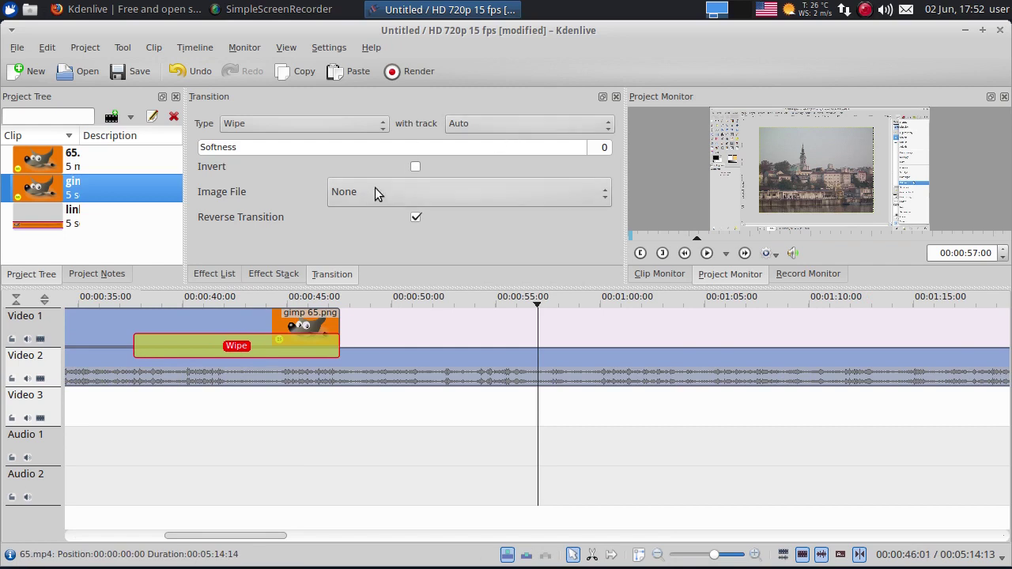
# Set the wipe's image file to 159172-burst_-_16-9.pgm and preview the transition before and after the change.
pyautogui.click(106, 299)
pyautogui.moveTo(103, 299); pyautogui.dragTo(292, 301)
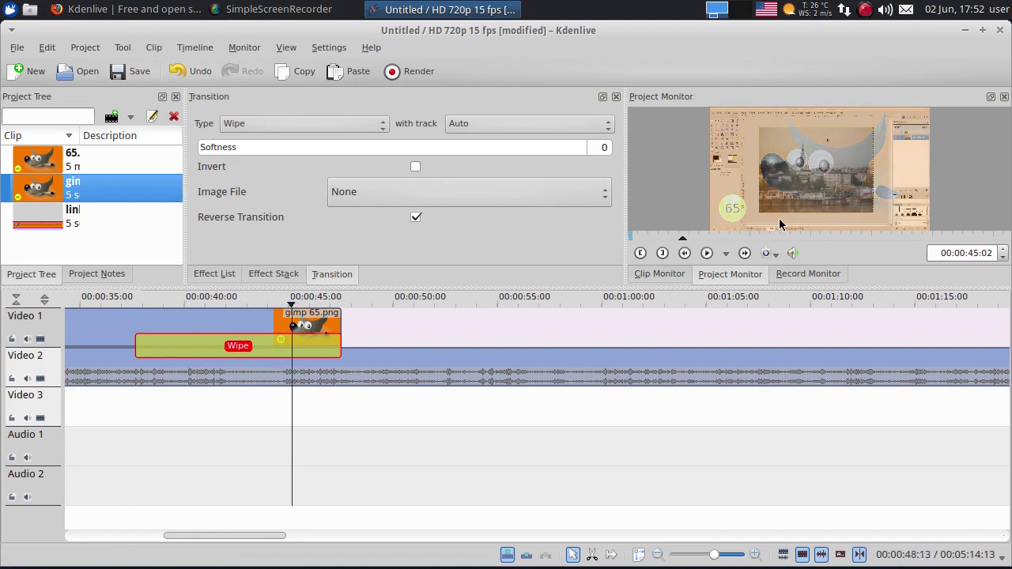
pyautogui.click(603, 199)
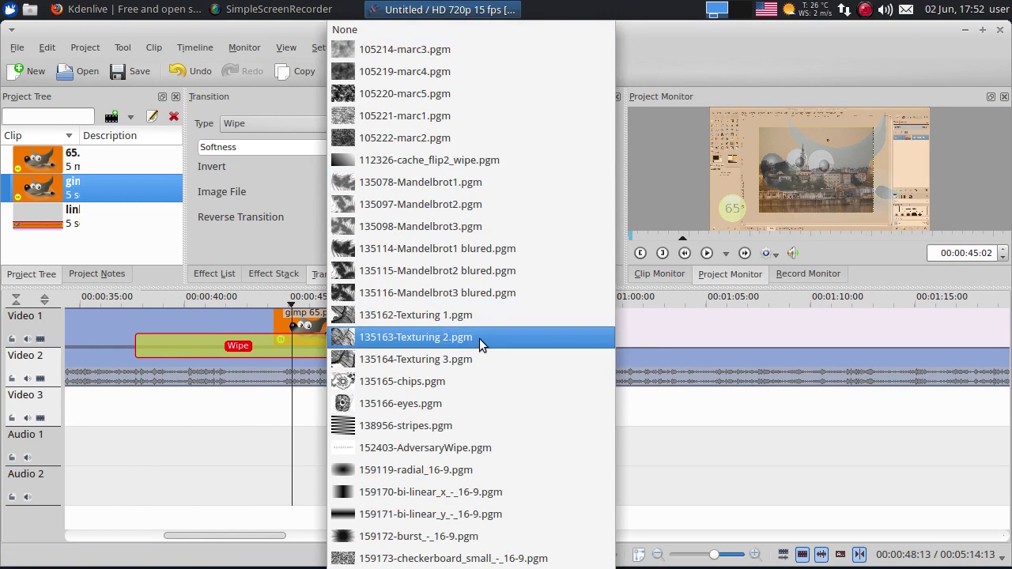
pyautogui.click(434, 543)
pyautogui.click(295, 302)
pyautogui.moveTo(294, 304); pyautogui.dragTo(245, 305)
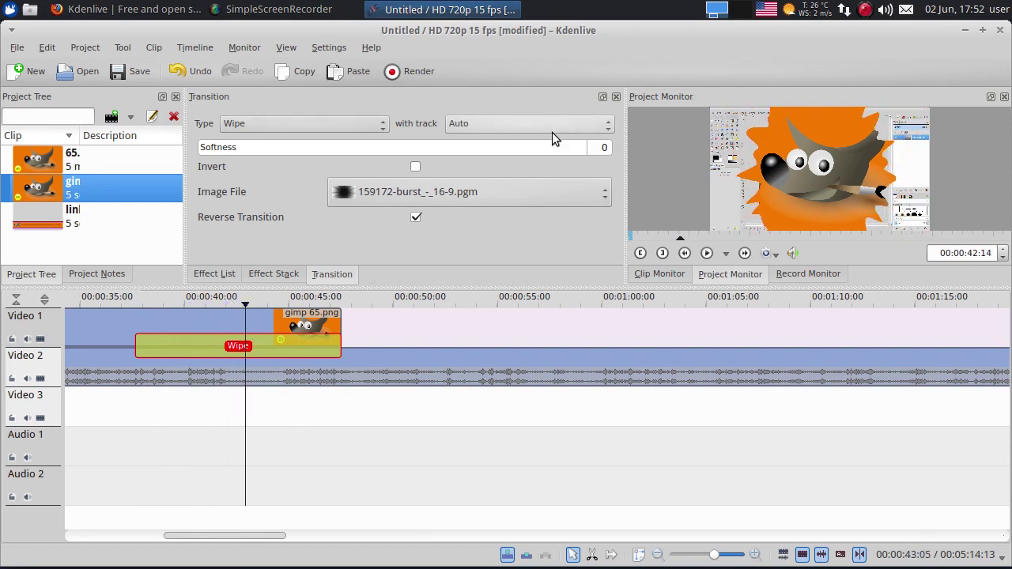
# Try a softness of 10 on the wipe and settle on a softness of 20.
pyautogui.doubleClick(604, 147)
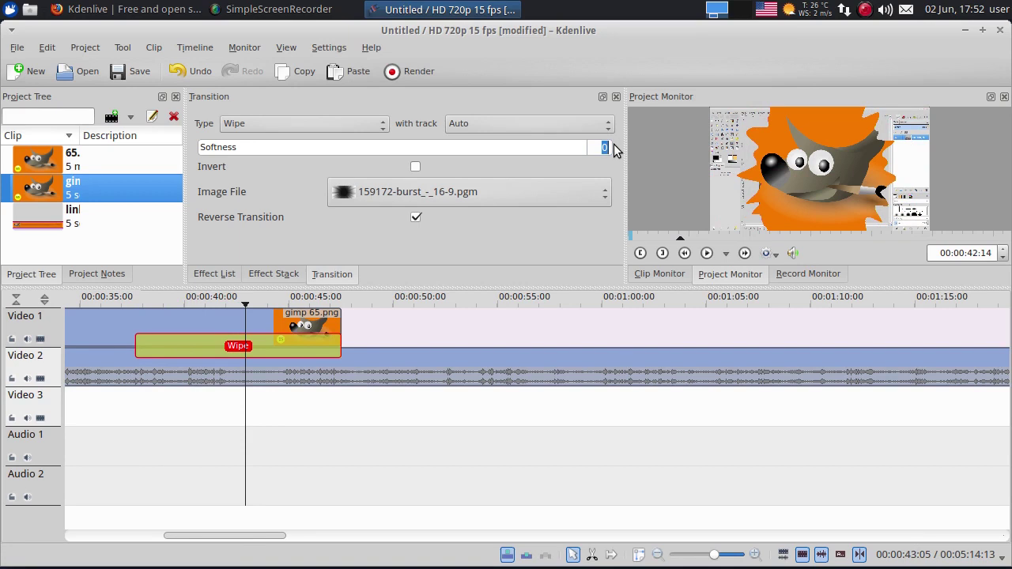
pyautogui.write('10')
pyautogui.press('Return')
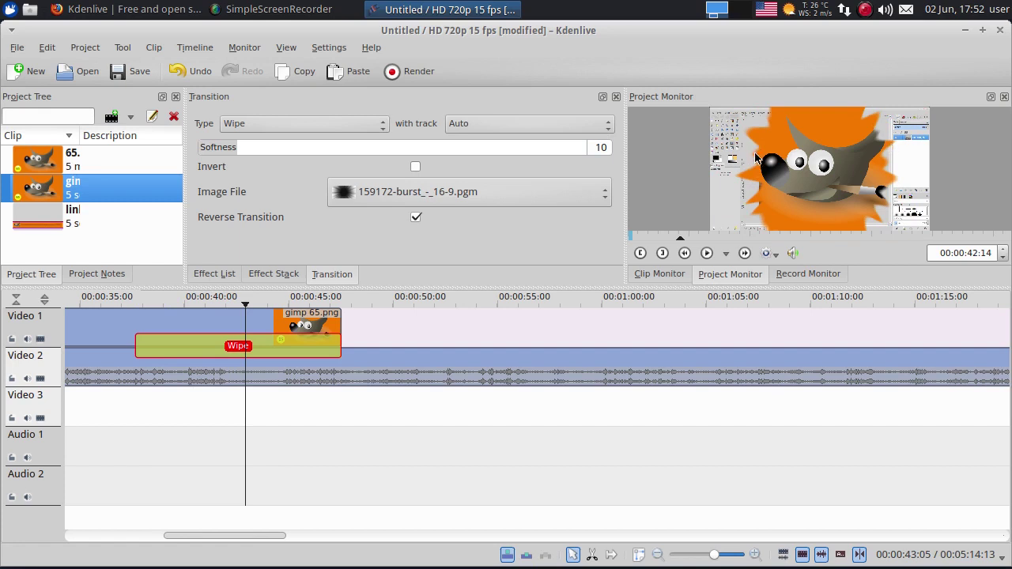
pyautogui.click(251, 305)
pyautogui.doubleClick(599, 147)
pyautogui.write('20')
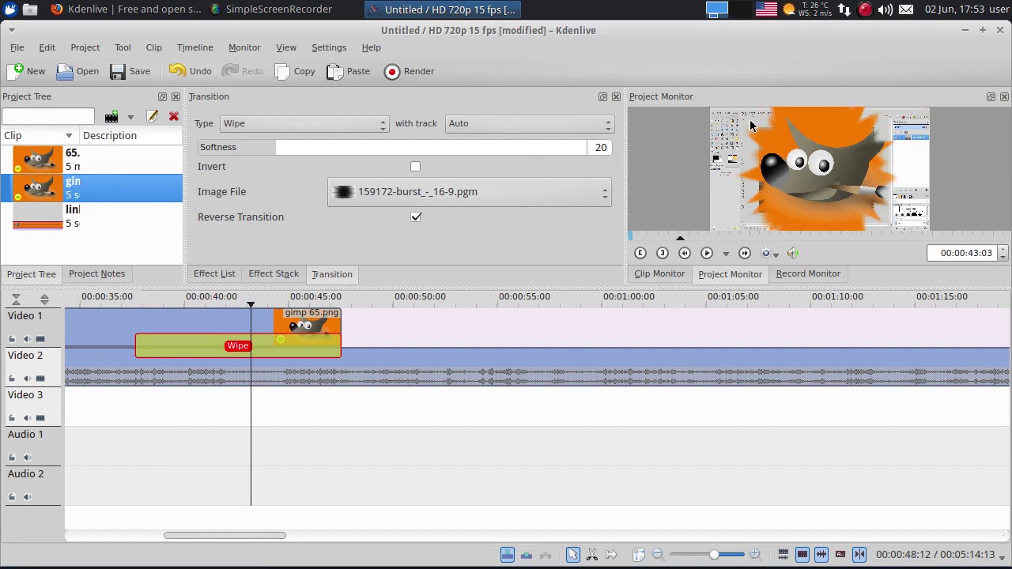
# Preview the softened burst wipe from its beginning to a few seconds past its end.
pyautogui.moveTo(251, 307); pyautogui.dragTo(356, 307)
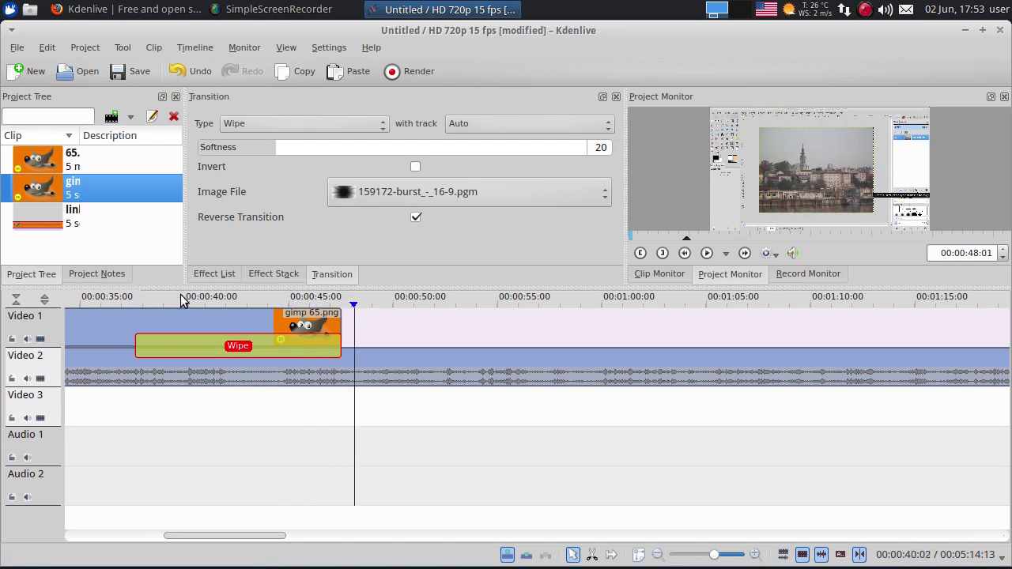
pyautogui.moveTo(157, 305); pyautogui.dragTo(291, 304)
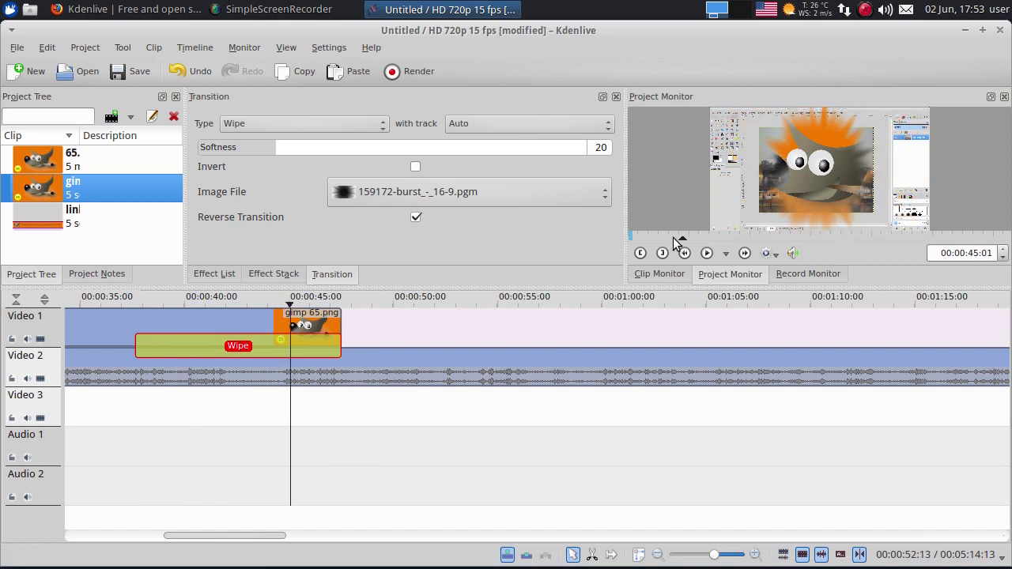
pyautogui.click(383, 309)
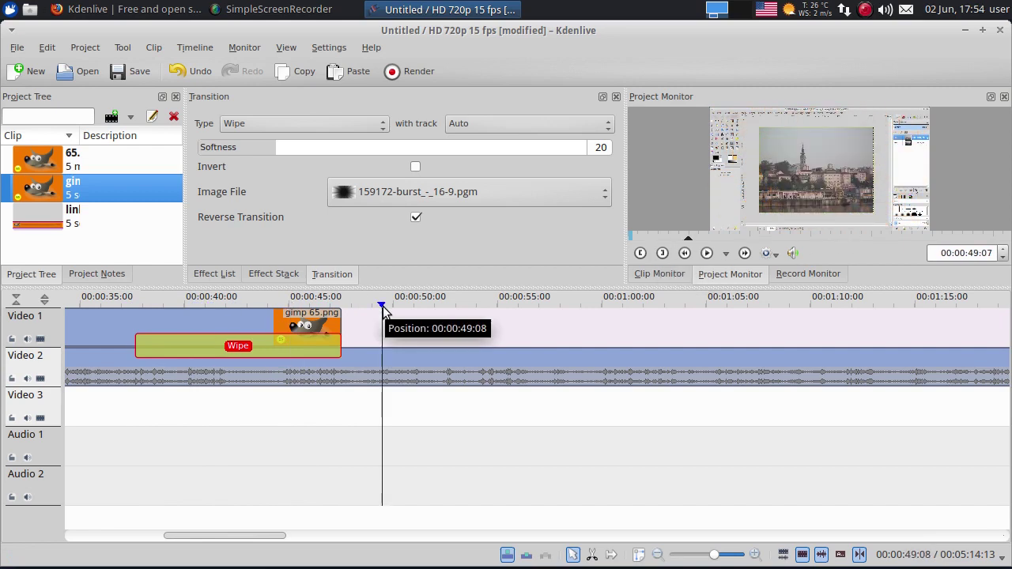
pyautogui.moveTo(383, 310); pyautogui.dragTo(425, 306)
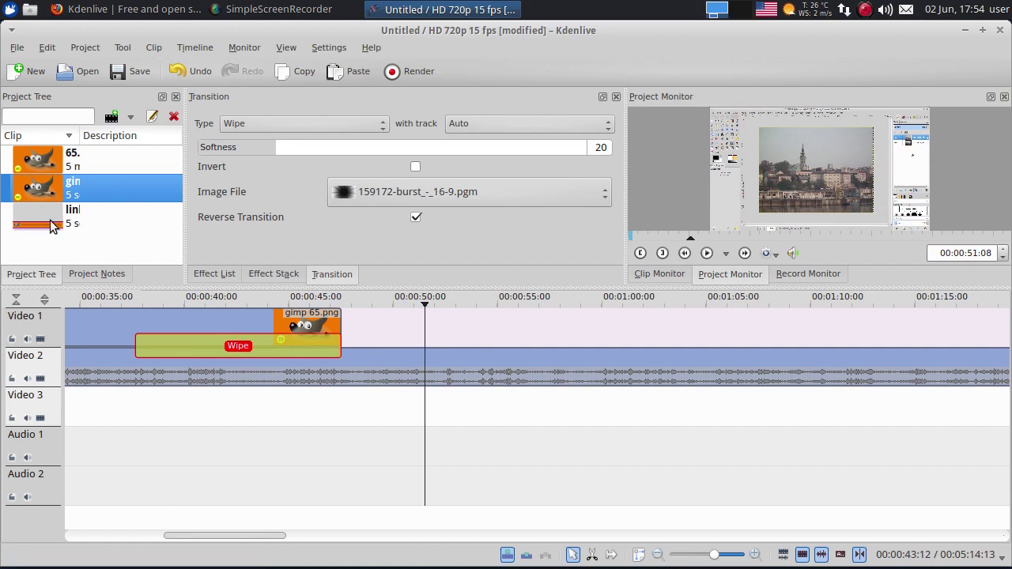
# Place link1.png on Video 1 at 00:00:56:07, extend it to a duration of 00:00:12:02, and preview it.
pyautogui.moveTo(42, 215); pyautogui.dragTo(528, 341)
pyautogui.moveTo(631, 324); pyautogui.dragTo(781, 323)
pyautogui.moveTo(430, 300); pyautogui.dragTo(555, 299)
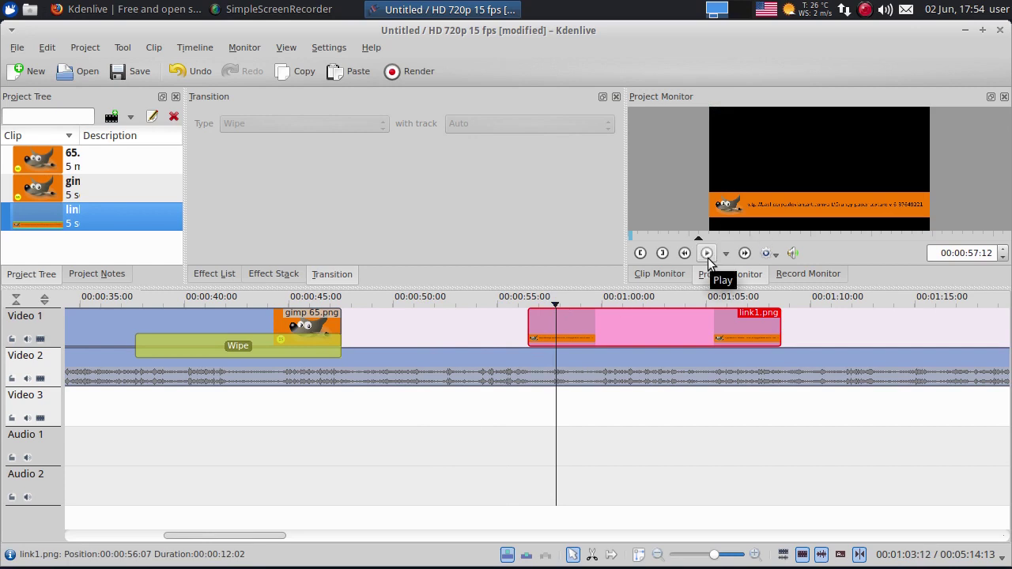
# Display the link1.png source clip, uncover the desktop by lowering the editor window and minimizing the browser, and open the 65 folder.
pyautogui.click(99, 224)
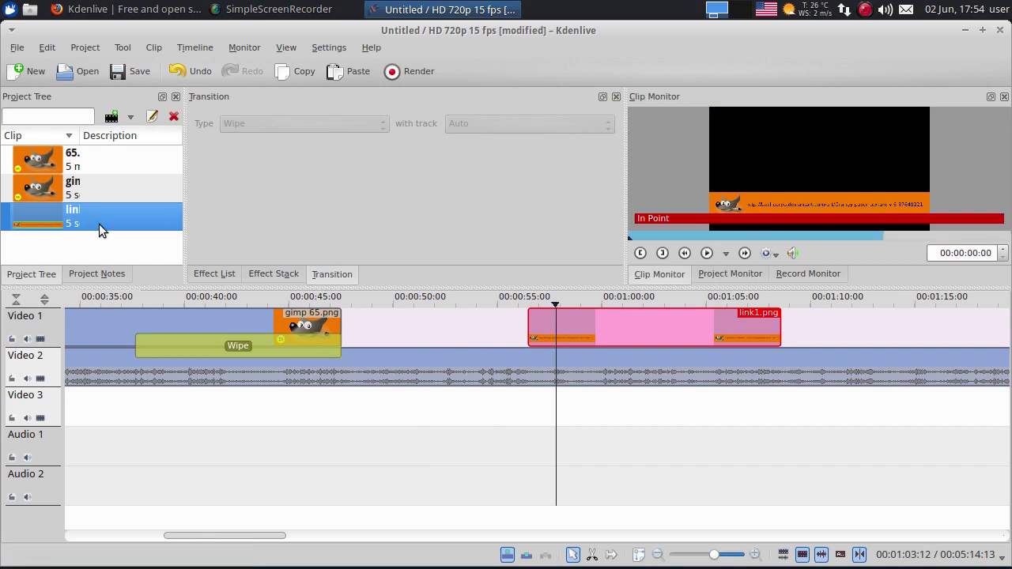
pyautogui.moveTo(696, 32); pyautogui.dragTo(697, 200)
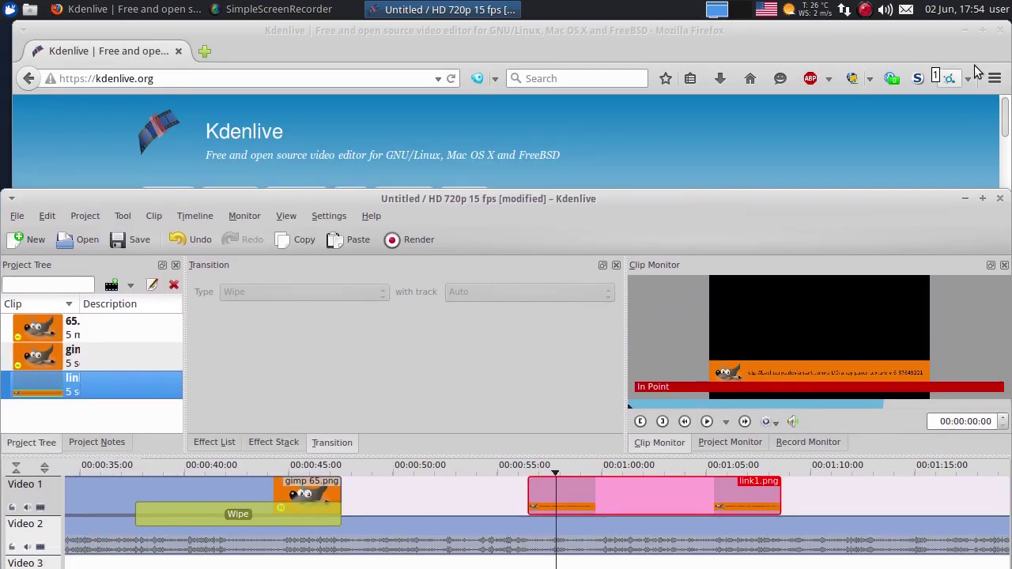
pyautogui.click(965, 30)
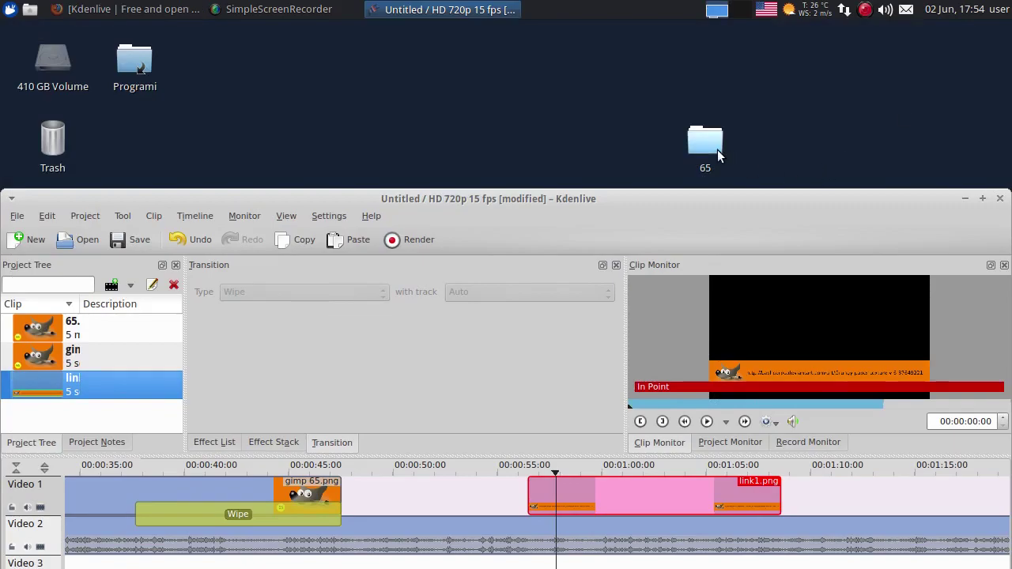
pyautogui.doubleClick(718, 150)
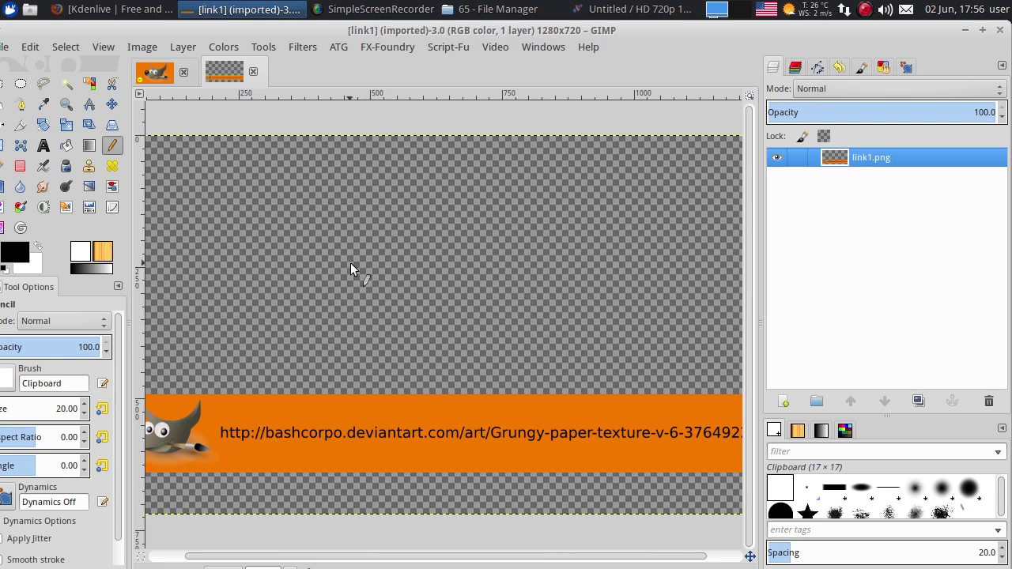
# Look over the whole link strip in link1.png, quit GIMP discarding the unsaved changes, and raise the Kdenlive window back to full view.
pyautogui.moveTo(377, 561); pyautogui.dragTo(293, 561)
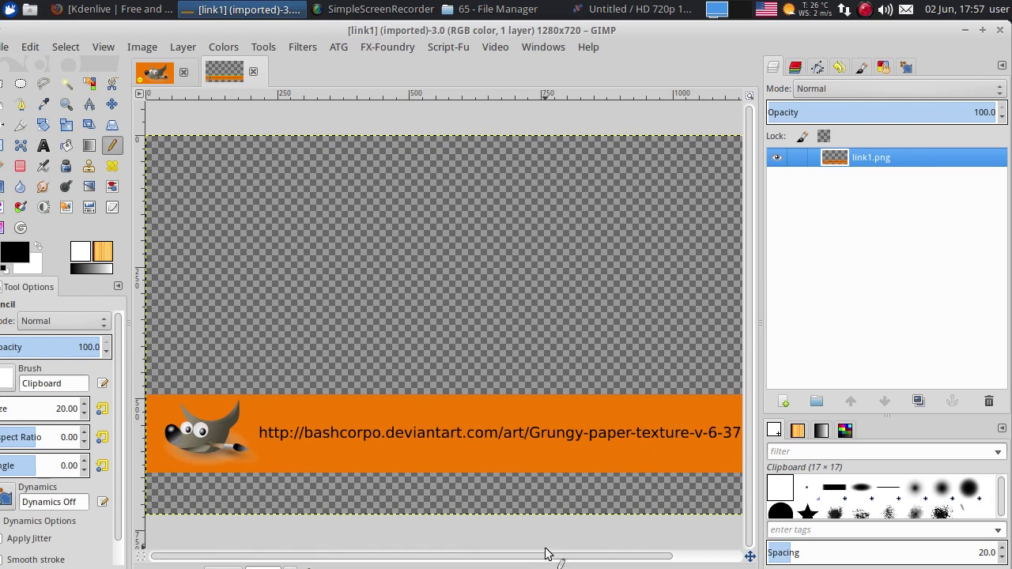
pyautogui.moveTo(532, 563); pyautogui.dragTo(593, 560)
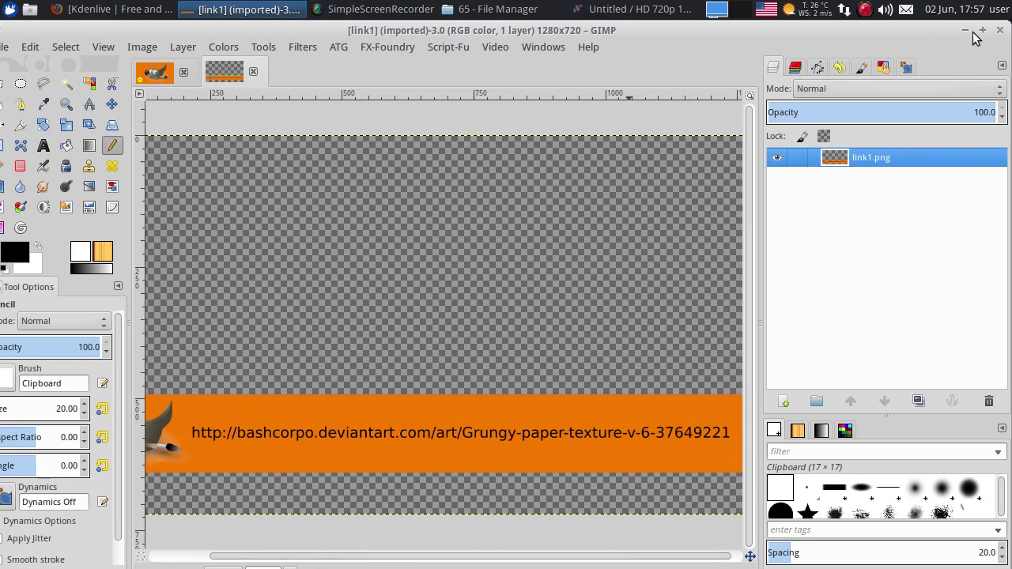
pyautogui.click(1000, 30)
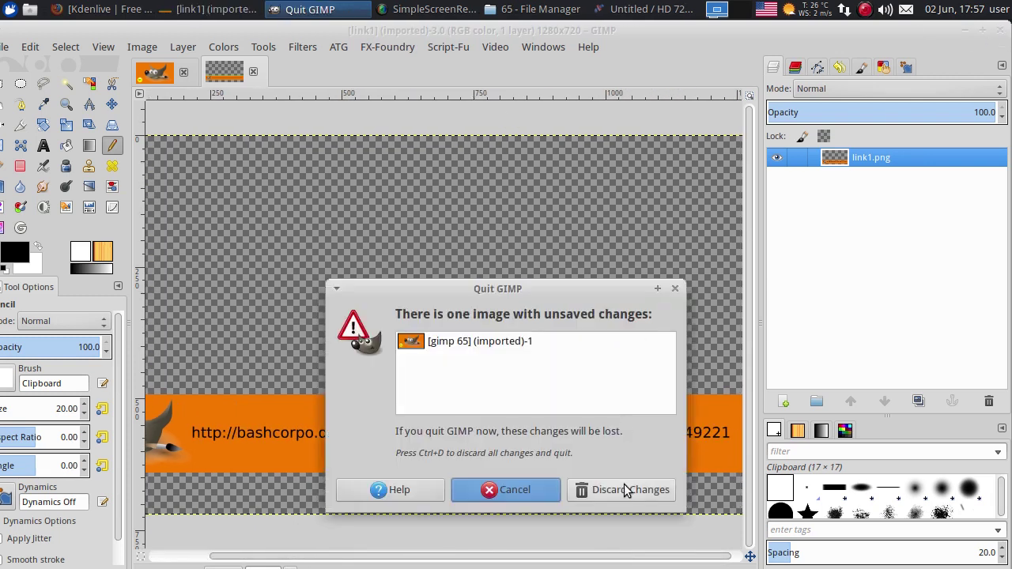
pyautogui.click(599, 488)
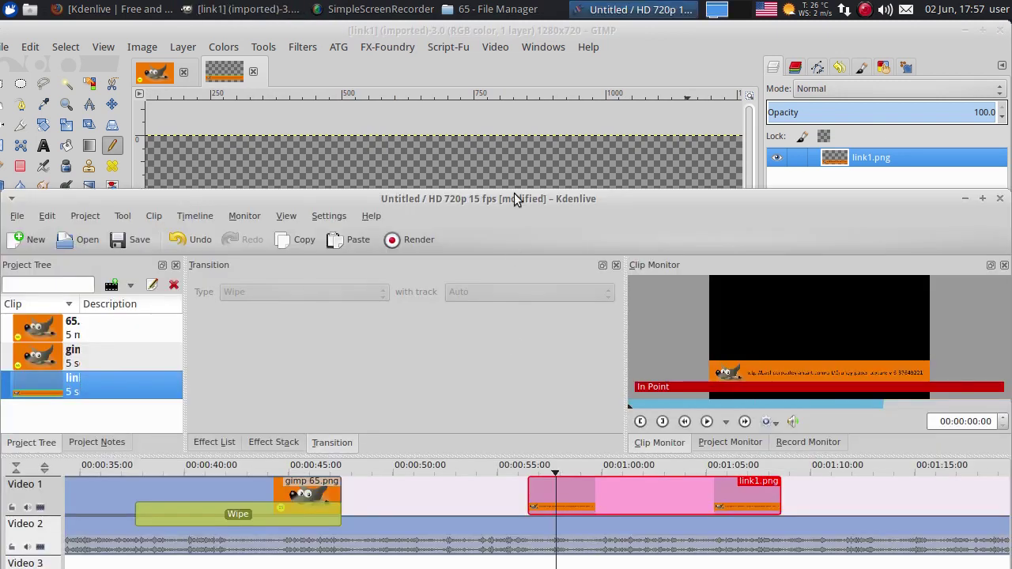
pyautogui.moveTo(517, 197); pyautogui.dragTo(510, 32)
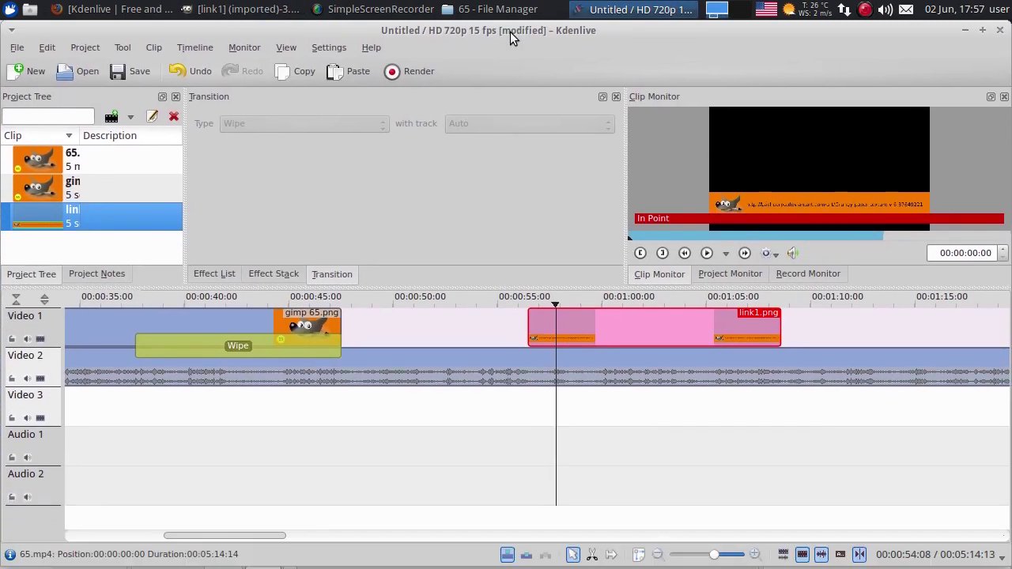
# Add a Region transition to link1.png and extend it to the clip's full duration of 00:00:12:02.
pyautogui.click(609, 299)
pyautogui.rightClick(662, 341)
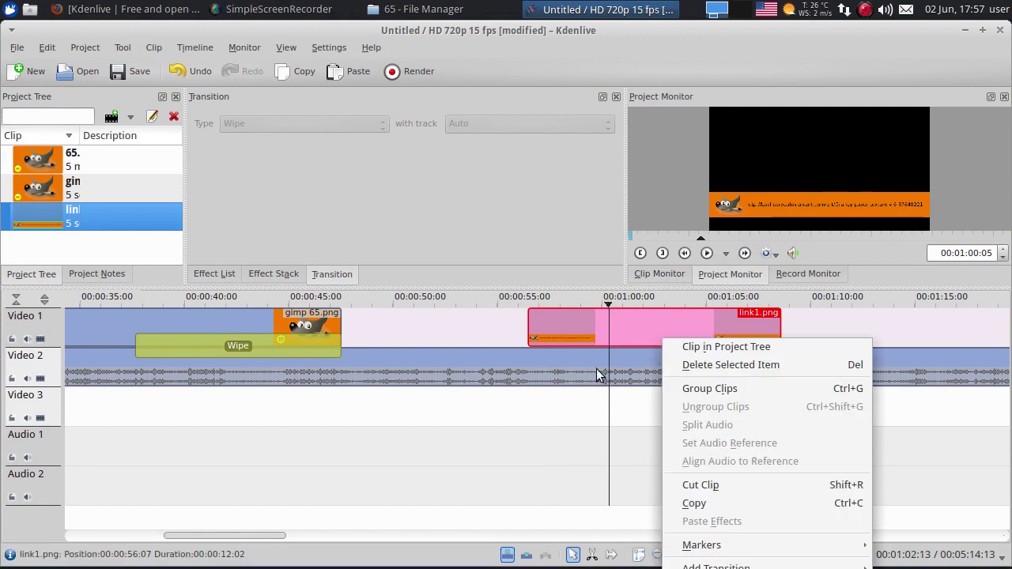
pyautogui.click(620, 326)
pyautogui.rightClick(664, 327)
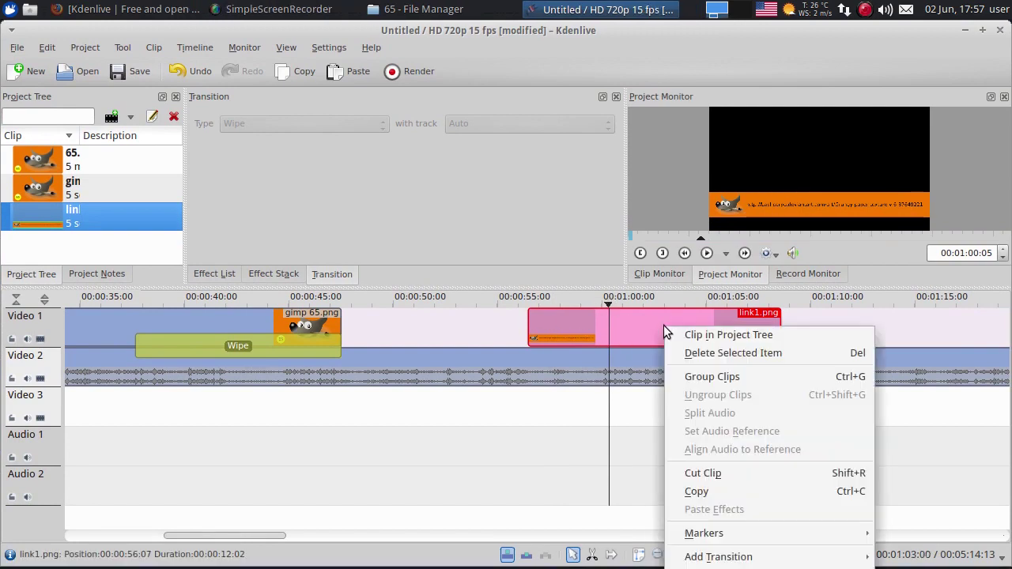
pyautogui.moveTo(735, 560)
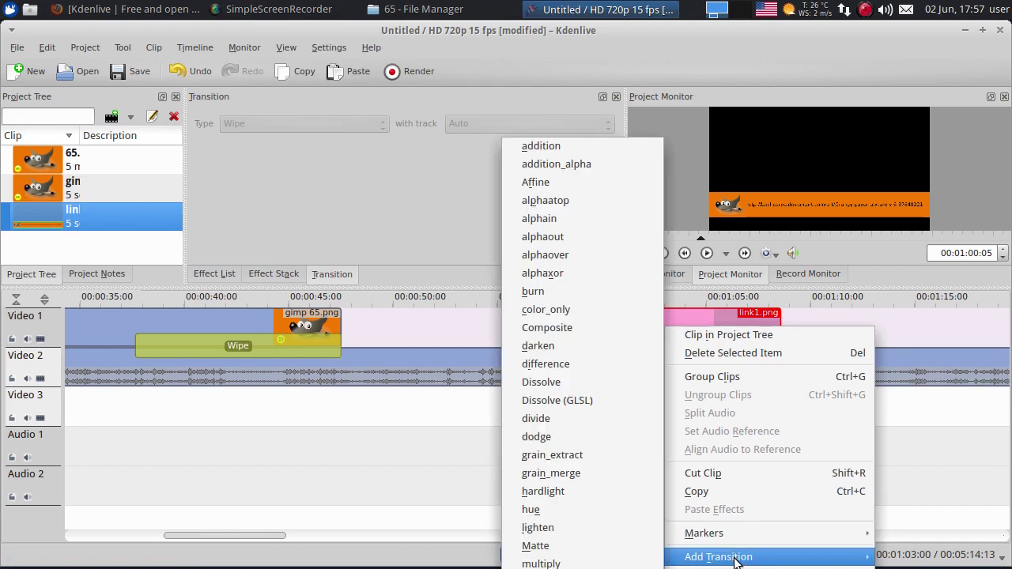
pyautogui.click(734, 560)
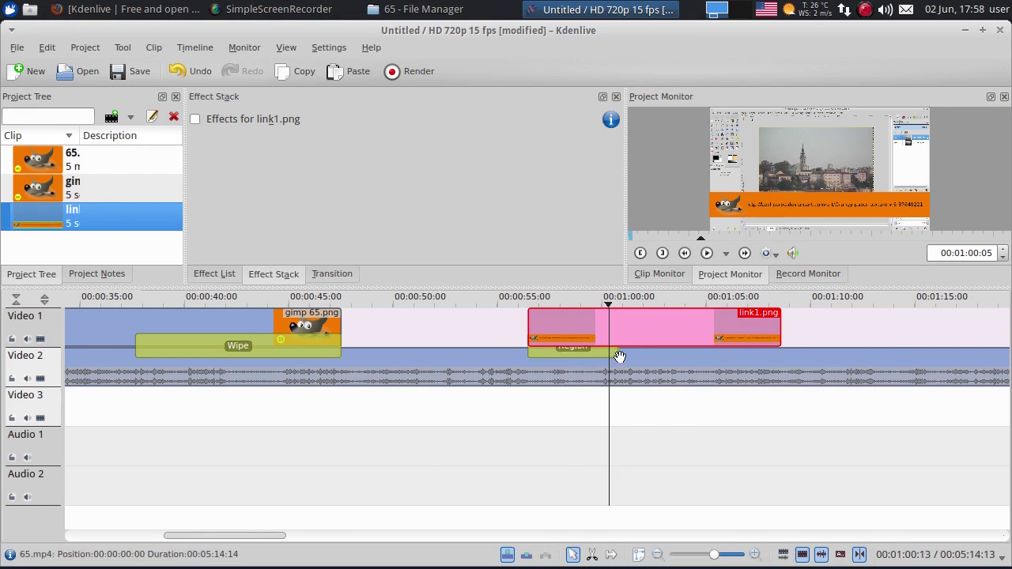
pyautogui.moveTo(607, 353); pyautogui.dragTo(773, 352)
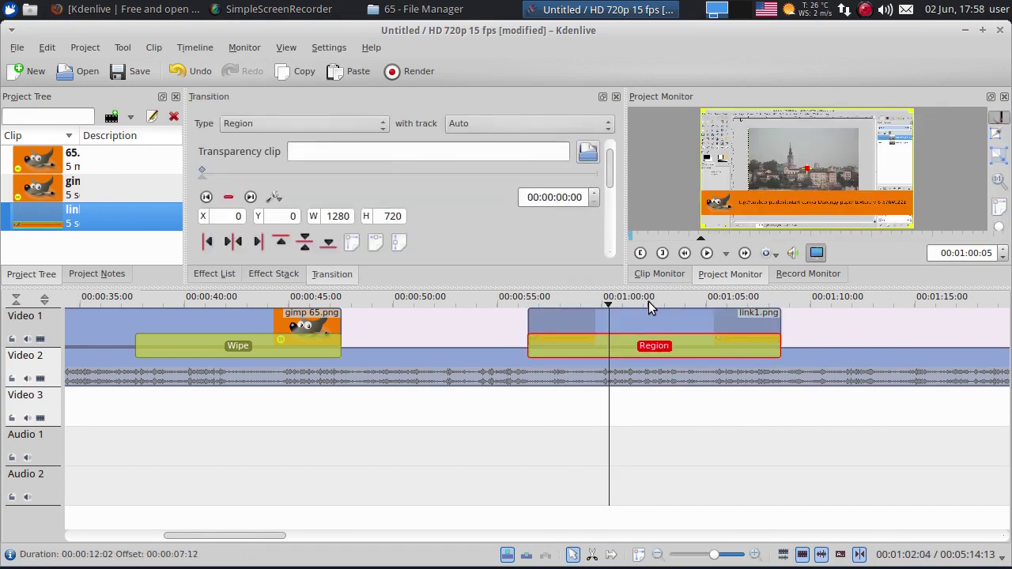
# Enlarge the project monitor in height and width and check the link overlay at 00:01:00:07 and 00:01:02:00.
pyautogui.click(649, 302)
pyautogui.click(613, 305)
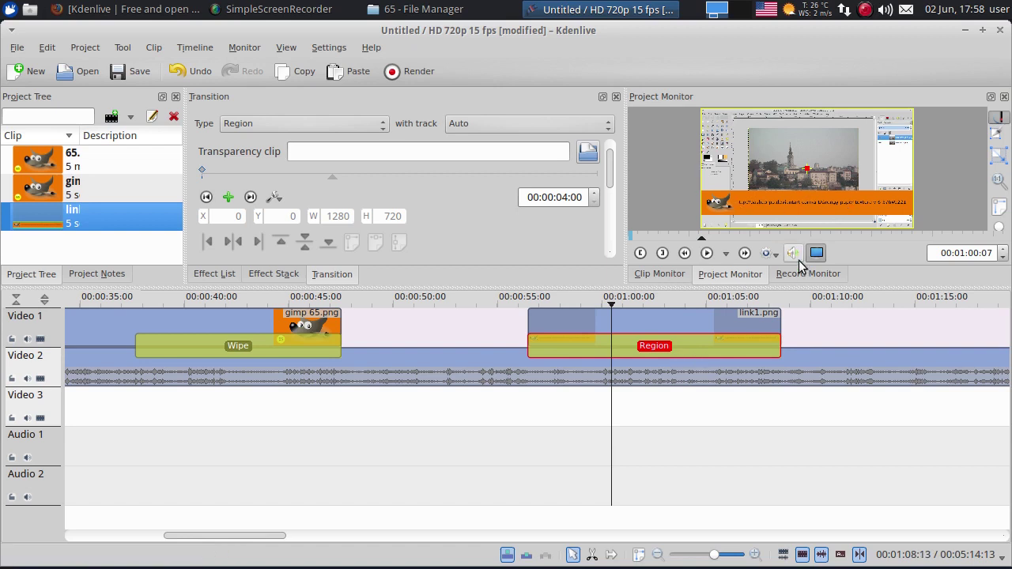
pyautogui.moveTo(796, 286); pyautogui.dragTo(787, 370)
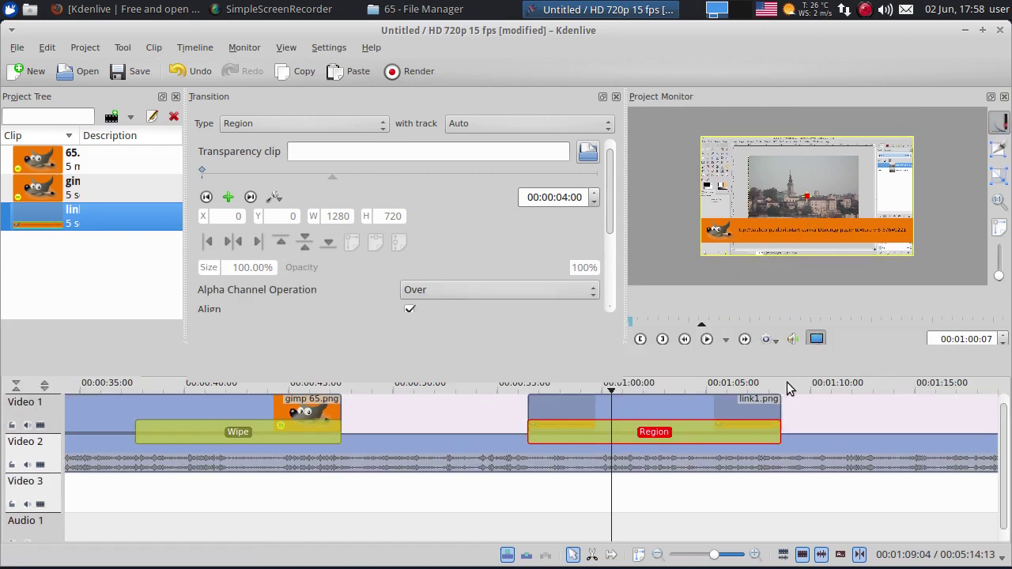
pyautogui.moveTo(609, 288); pyautogui.dragTo(564, 287)
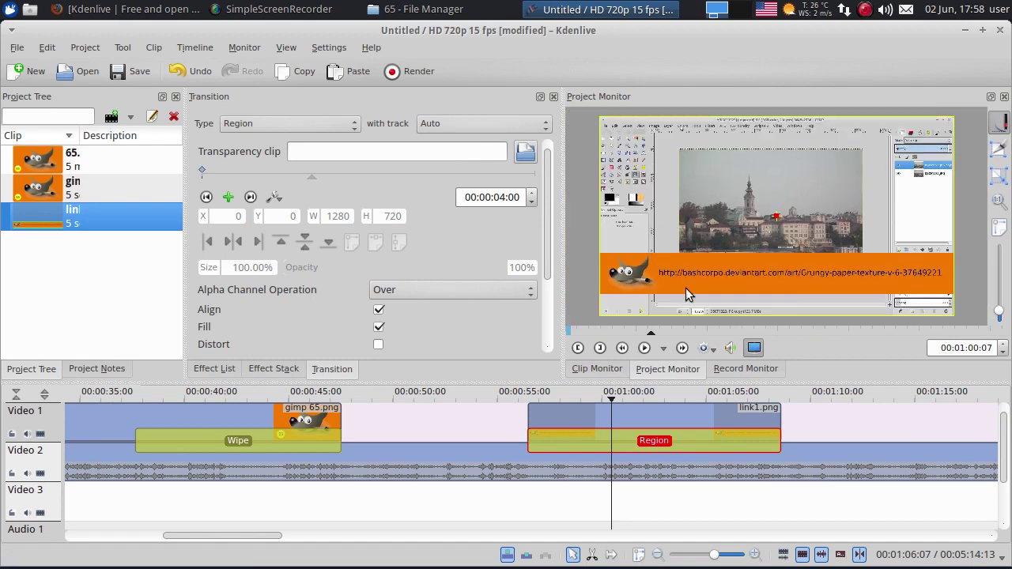
pyautogui.keyDown('ctrl'); pyautogui.scroll(3, 725, 229); pyautogui.keyUp('ctrl')
pyautogui.keyDown('ctrl'); pyautogui.scroll(-3, 725, 229); pyautogui.keyUp('ctrl')
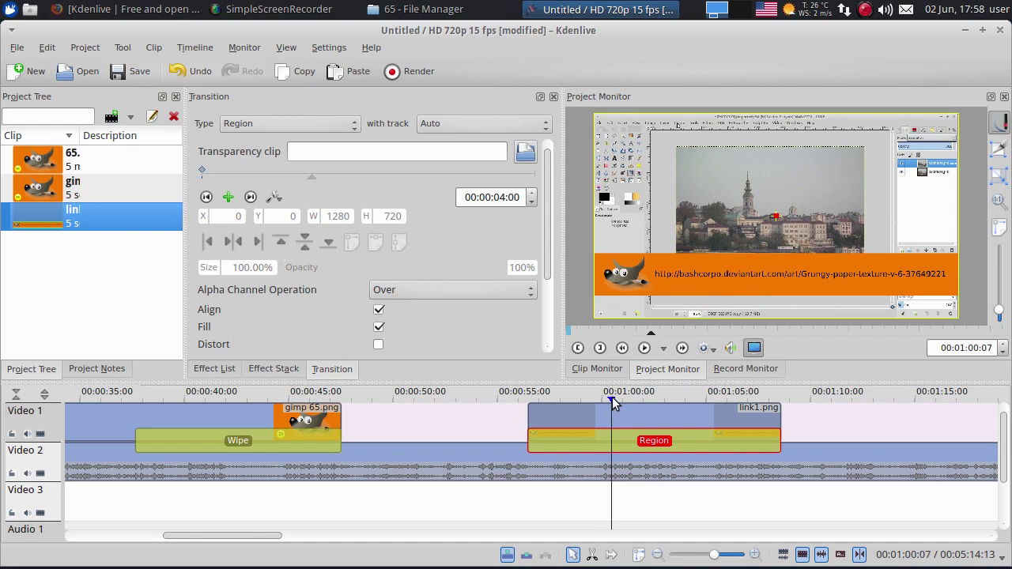
pyautogui.click(644, 396)
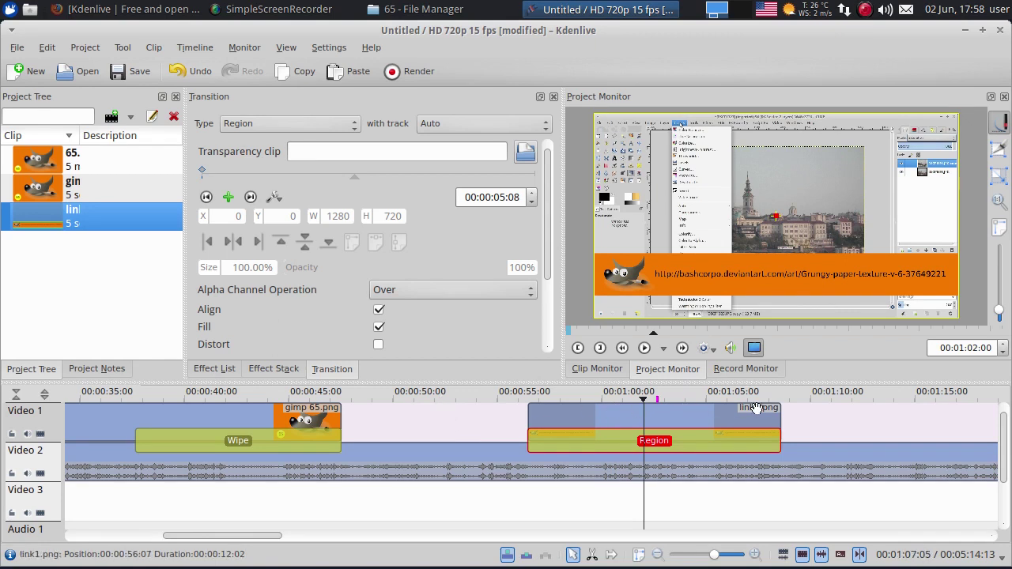
# Split the 65.mp4 clip on Video 2 at about 00:01:16:02, past the end of the link overlay.
pyautogui.click(910, 393)
pyautogui.scroll(-1, 721, 419)
pyautogui.scroll(-1, 722, 412)
pyautogui.click(675, 406)
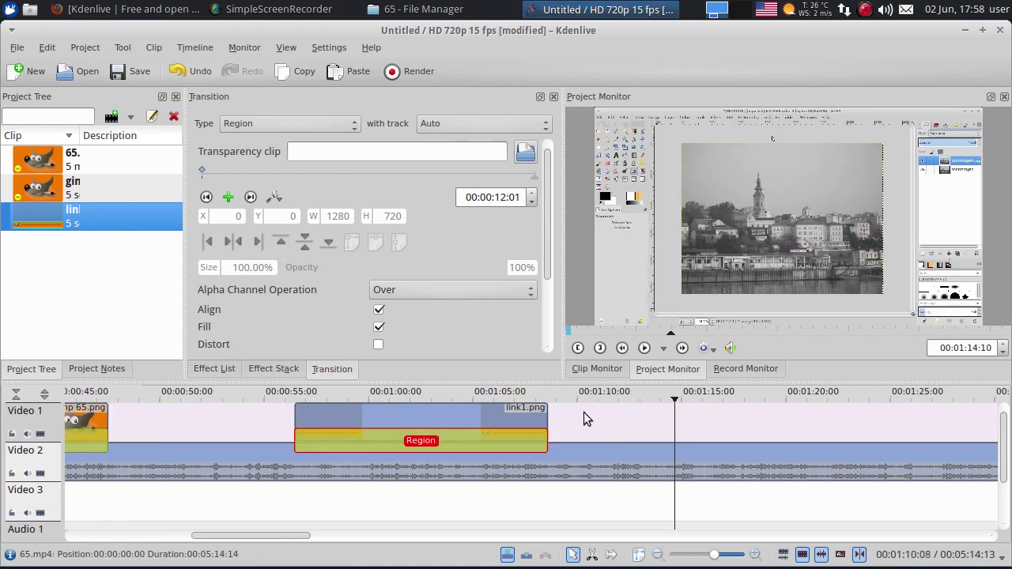
pyautogui.click(707, 395)
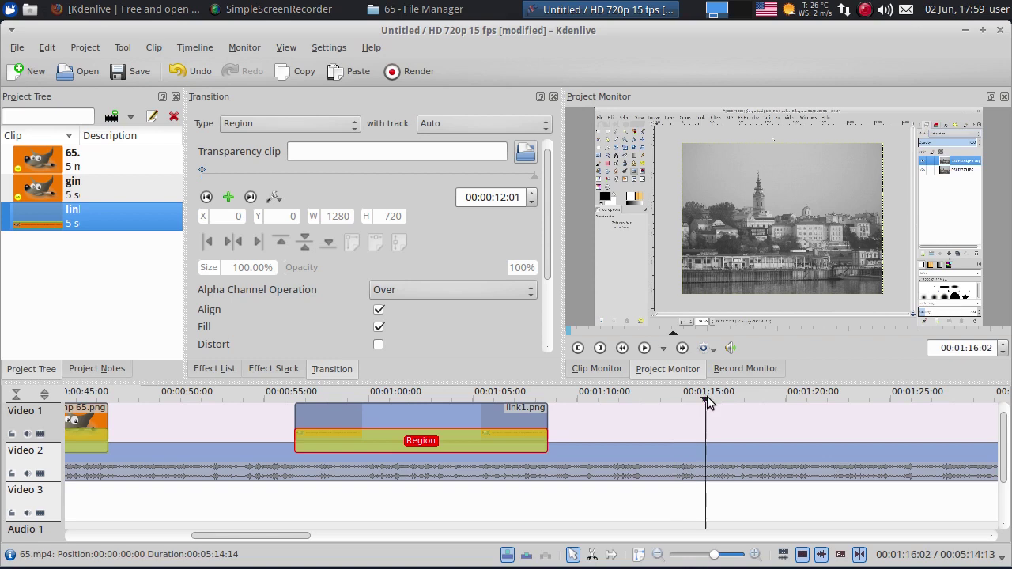
pyautogui.click(593, 556)
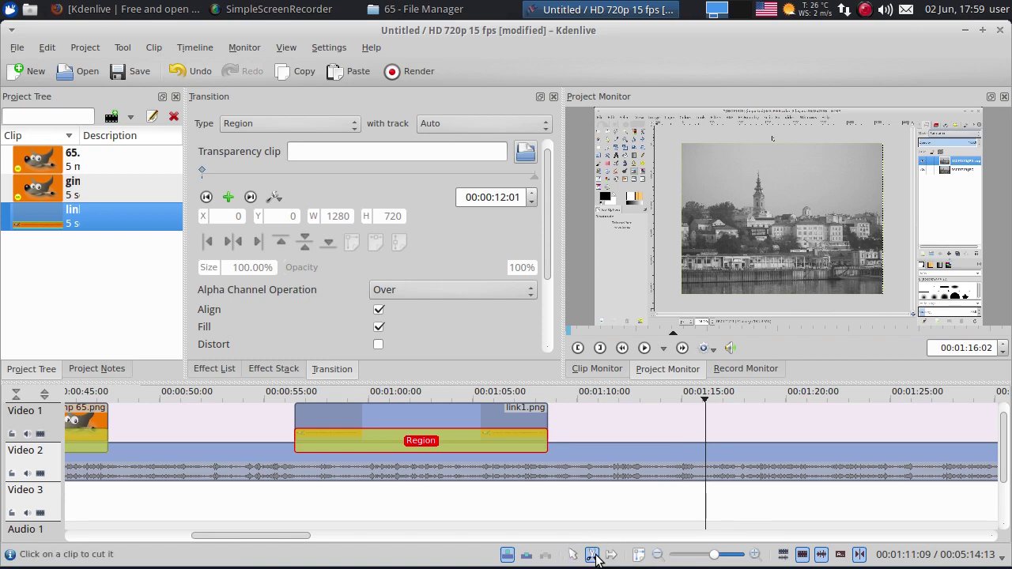
pyautogui.click(706, 468)
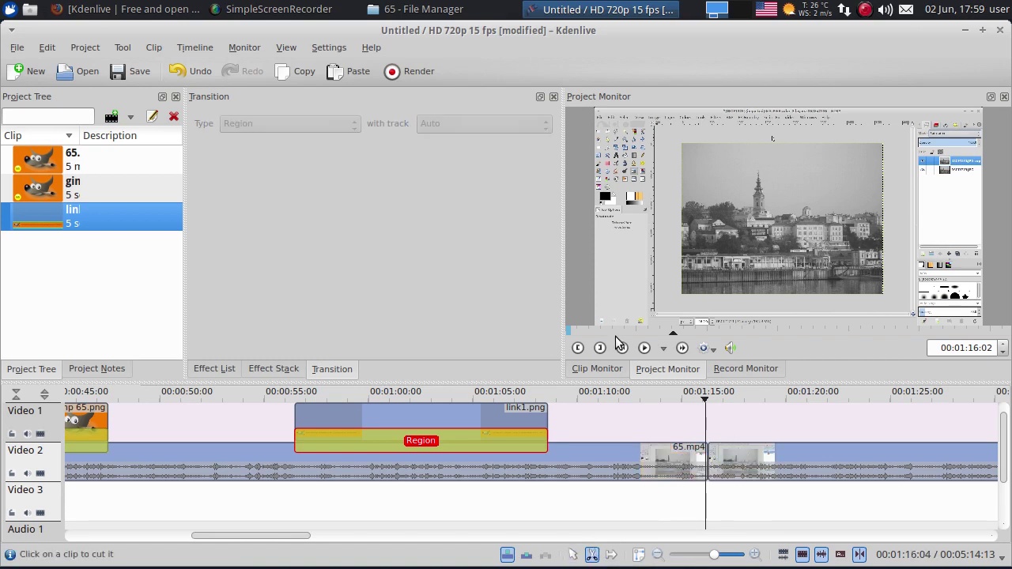
# Move the section after the cut to Video 3, shift it along the timeline, and return it to Video 2 directly after the first section.
pyautogui.click(573, 554)
pyautogui.moveTo(777, 462); pyautogui.dragTo(769, 494)
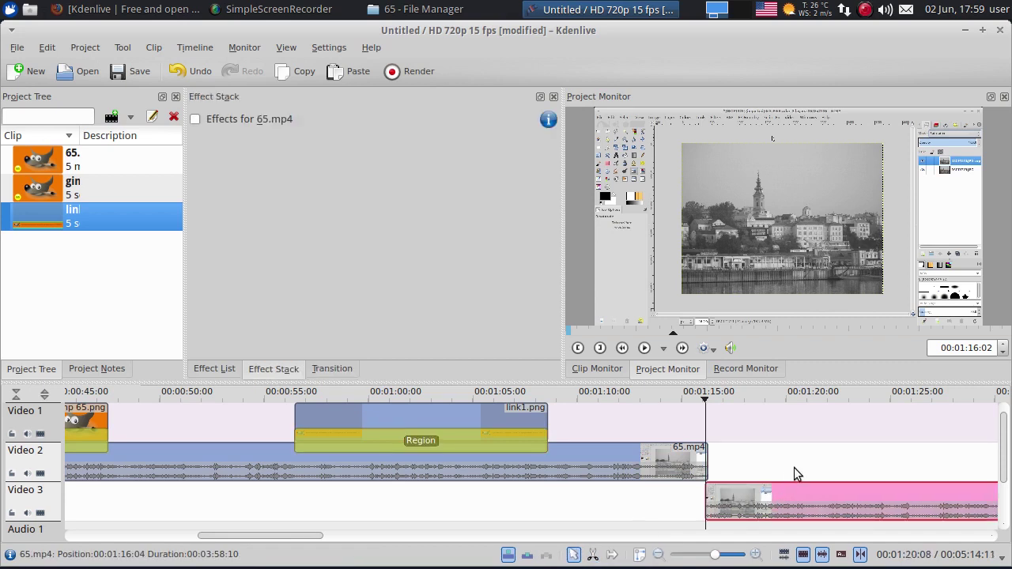
pyautogui.scroll(-5, 761, 453)
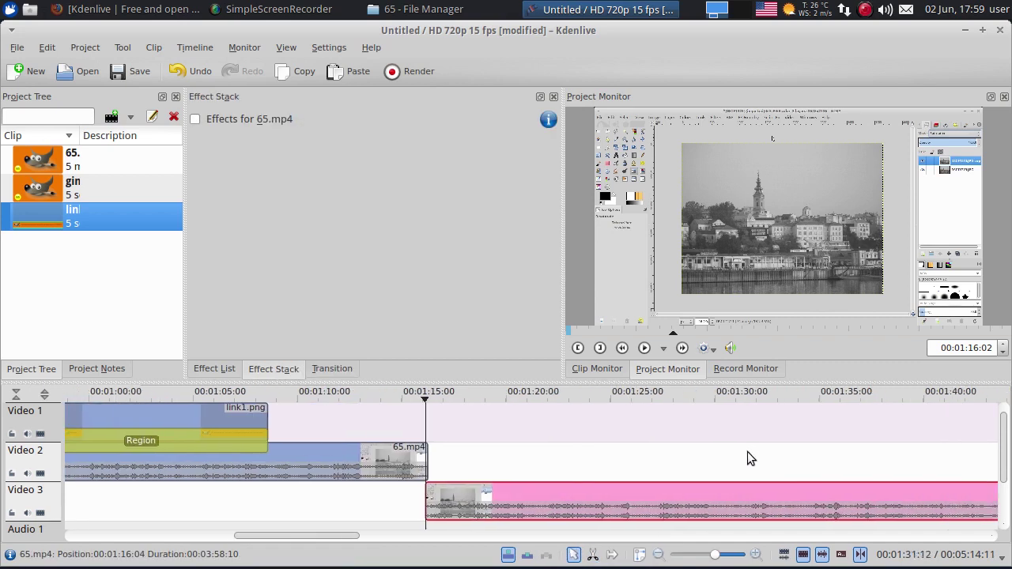
pyautogui.moveTo(454, 502); pyautogui.dragTo(537, 506)
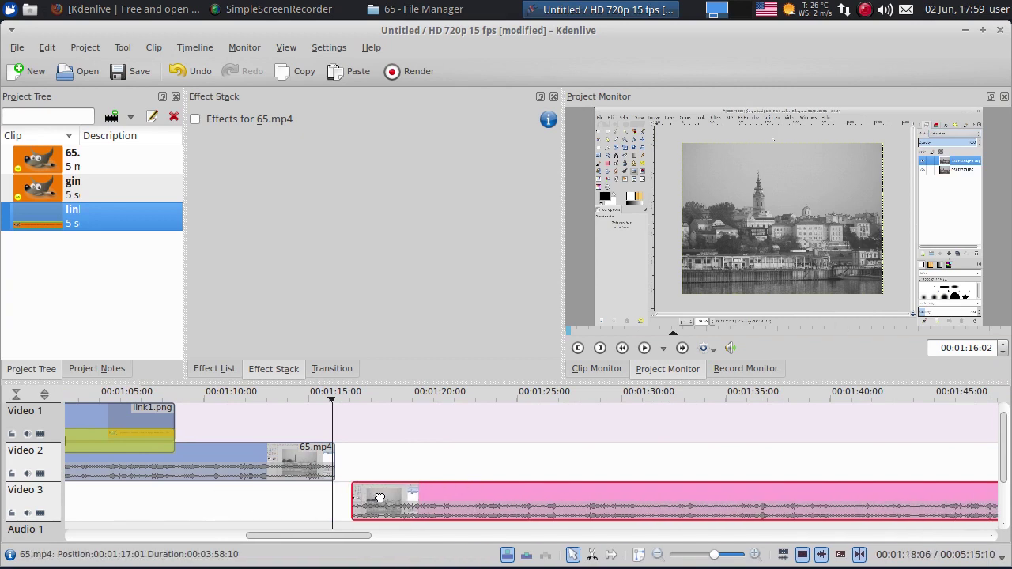
pyautogui.moveTo(376, 492); pyautogui.dragTo(356, 492)
pyautogui.moveTo(363, 450)
pyautogui.mouseDown()
pyautogui.moveTo(387, 452)
pyautogui.moveTo(365, 452)
pyautogui.mouseUp()
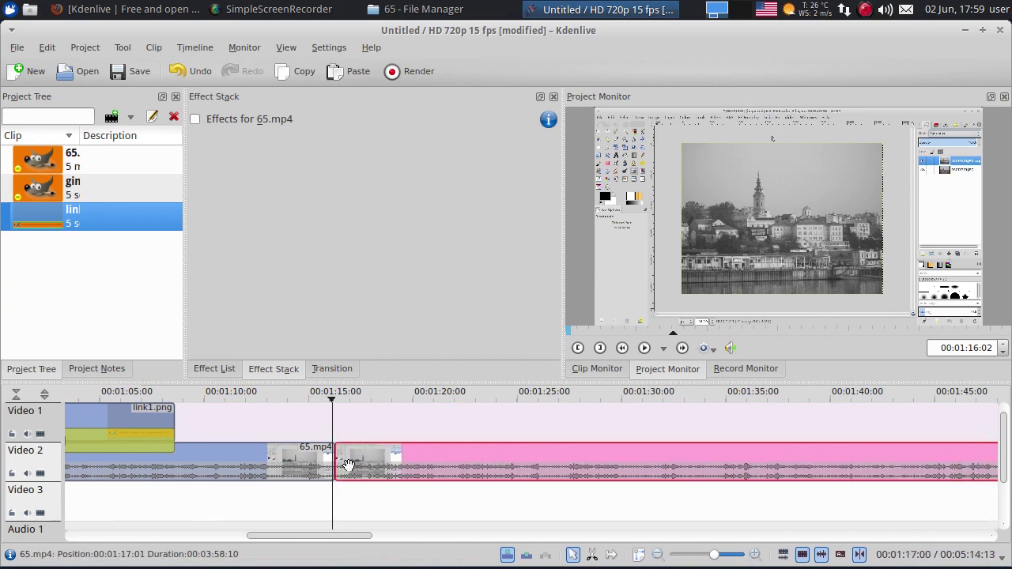
# Split 65.mp4 again at 00:01:34:08 and delete the section between the two cuts.
pyautogui.click(716, 400)
pyautogui.click(592, 555)
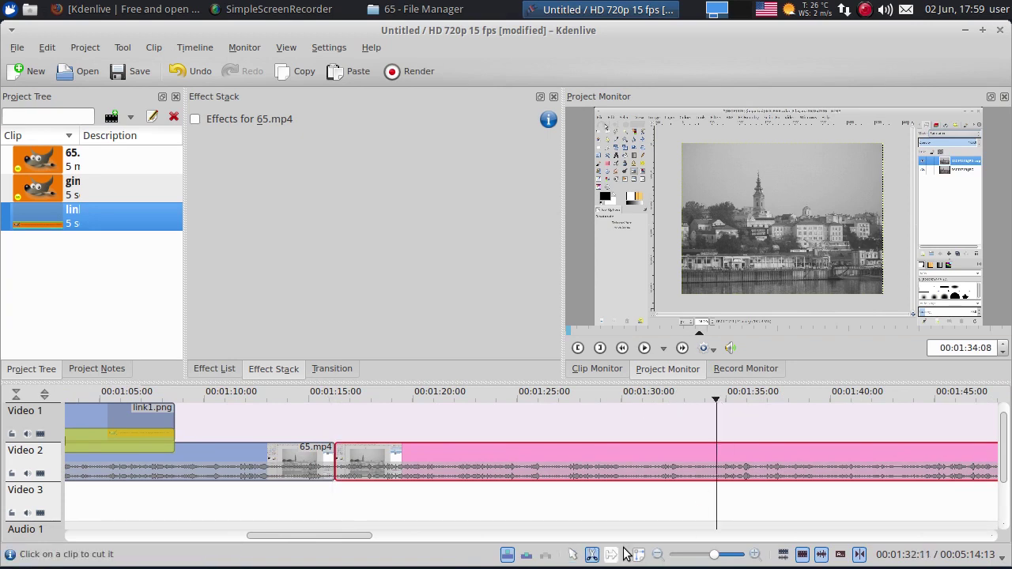
pyautogui.click(717, 465)
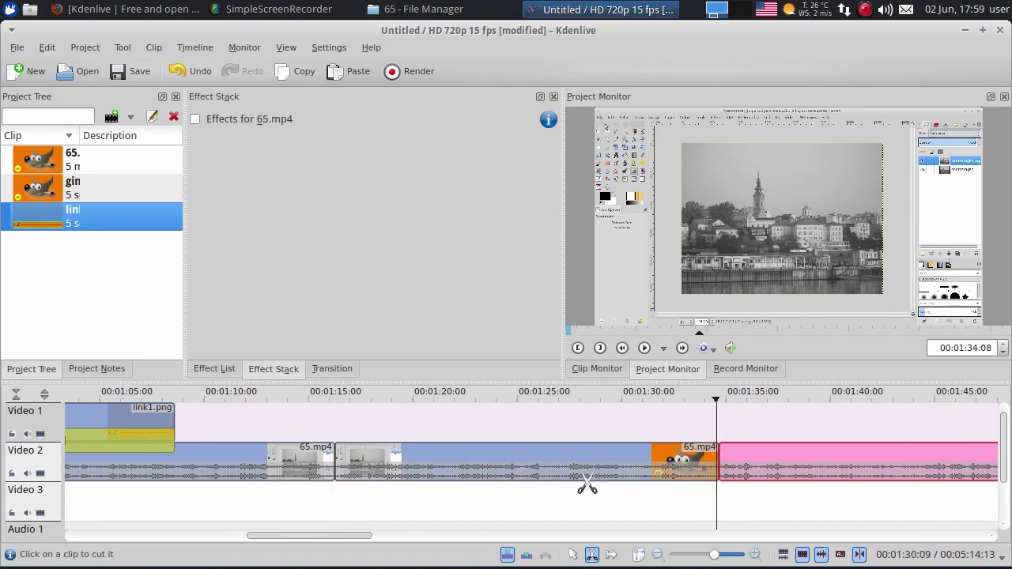
pyautogui.click(572, 554)
pyautogui.click(547, 471)
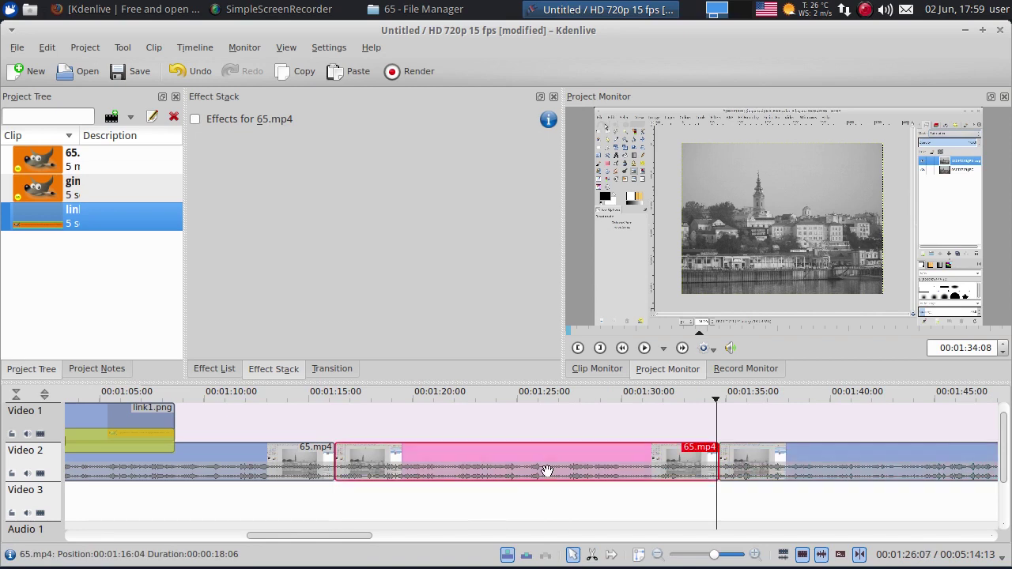
pyautogui.press('Delete')
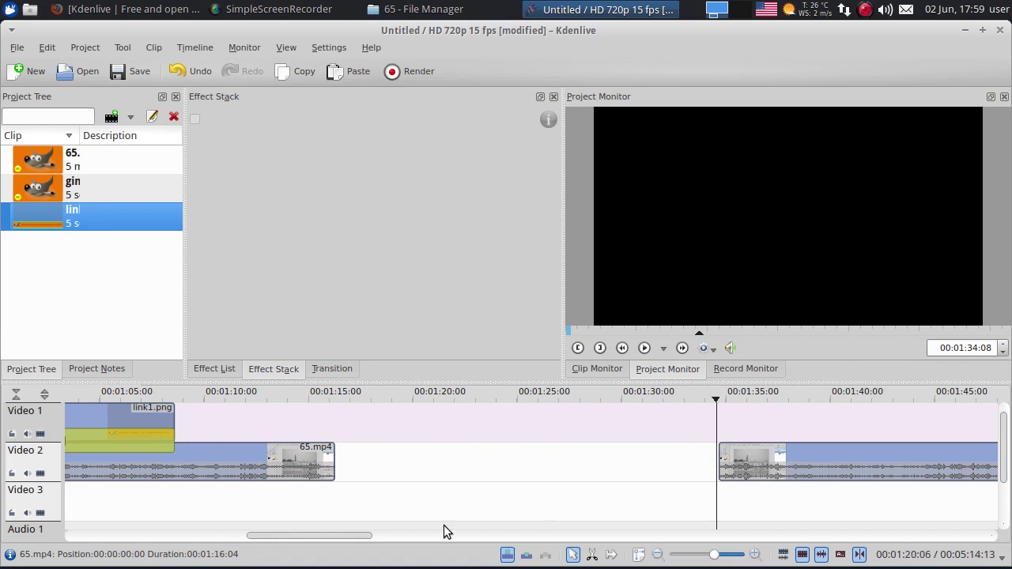
# Close the gap by moving the rest of 65.mp4 against the first section, and scrub across the join.
pyautogui.moveTo(785, 475); pyautogui.dragTo(403, 475)
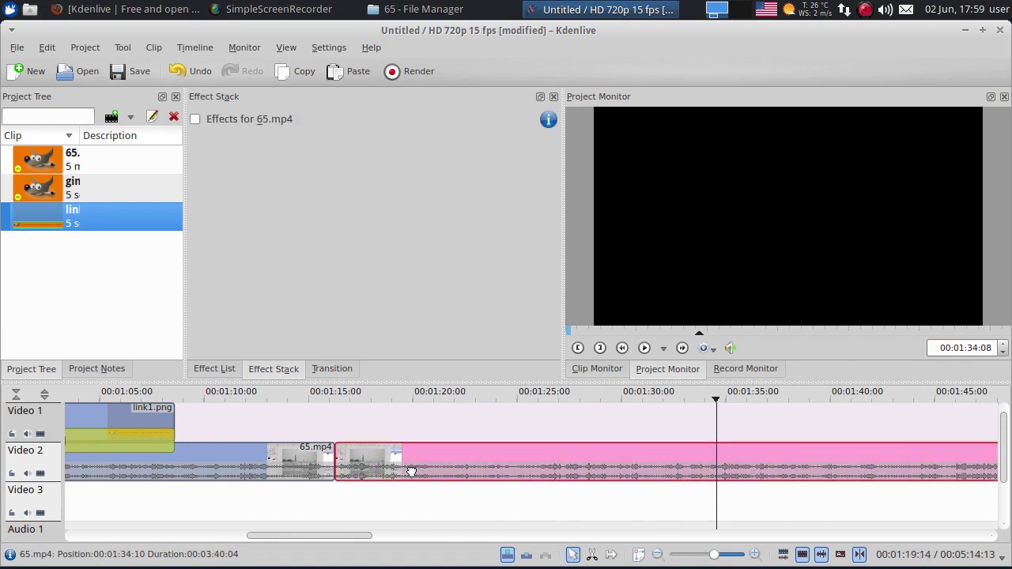
pyautogui.click(292, 395)
pyautogui.moveTo(291, 398); pyautogui.dragTo(356, 399)
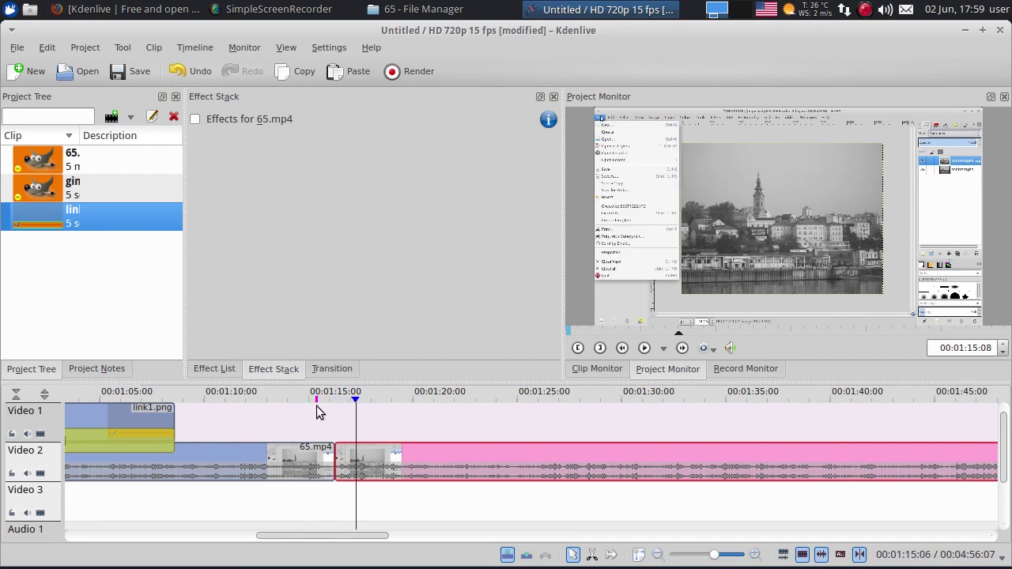
pyautogui.click(317, 406)
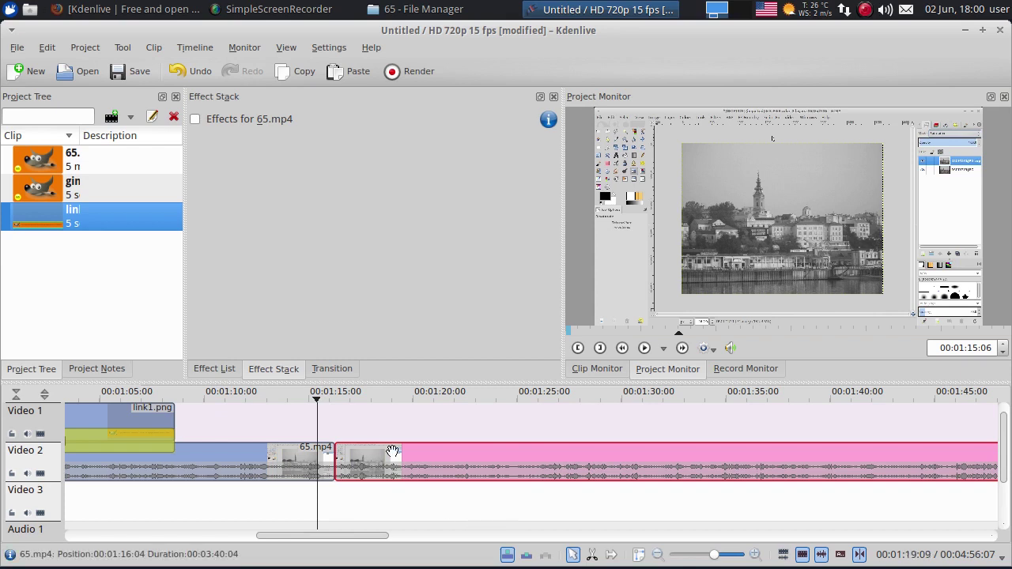
# Split the second 65.mp4 section at 00:01:24:03 and delete the part before the cut.
pyautogui.click(500, 400)
pyautogui.click(592, 554)
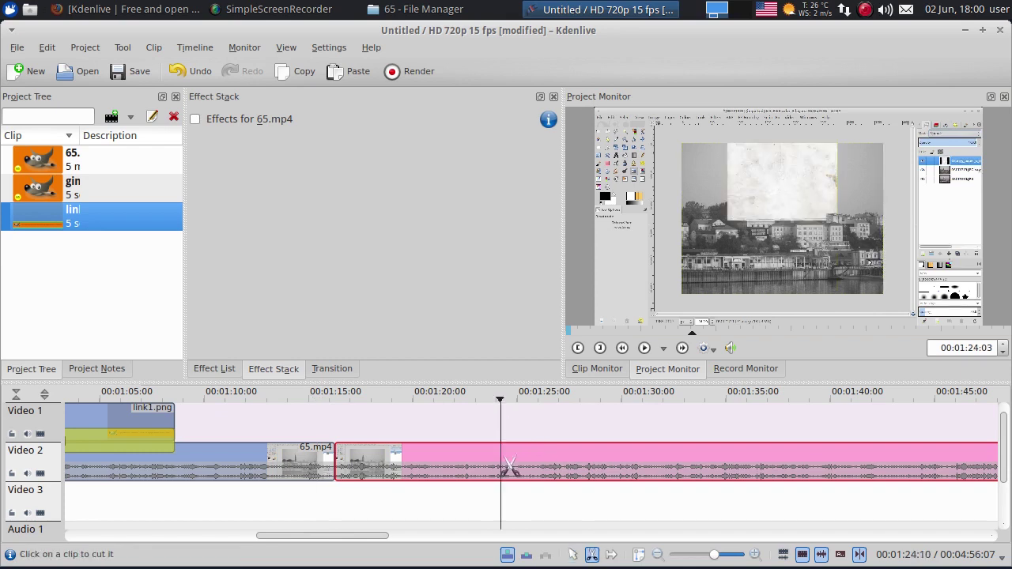
pyautogui.click(503, 468)
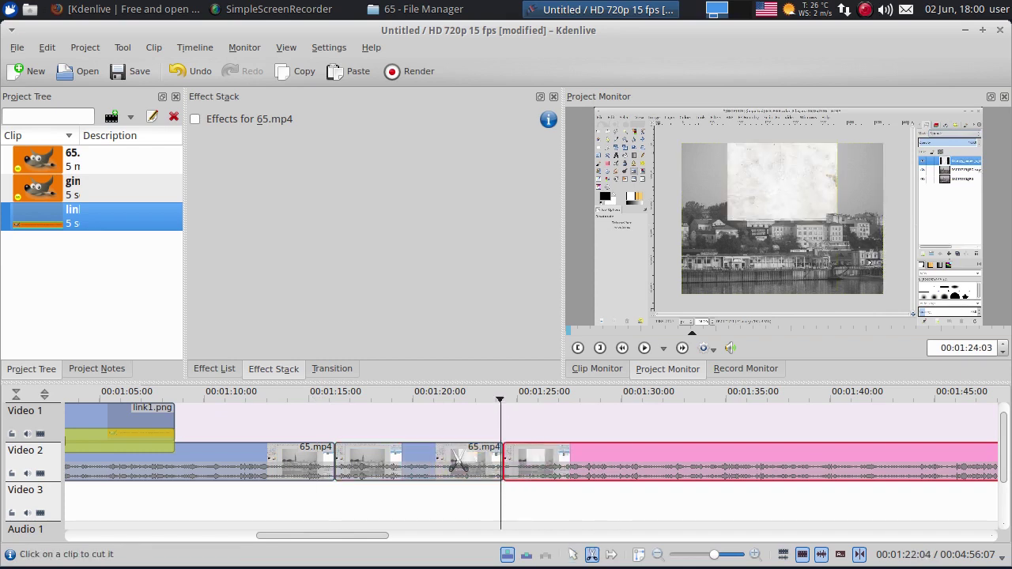
pyautogui.click(573, 555)
pyautogui.click(459, 465)
pyautogui.press('Delete')
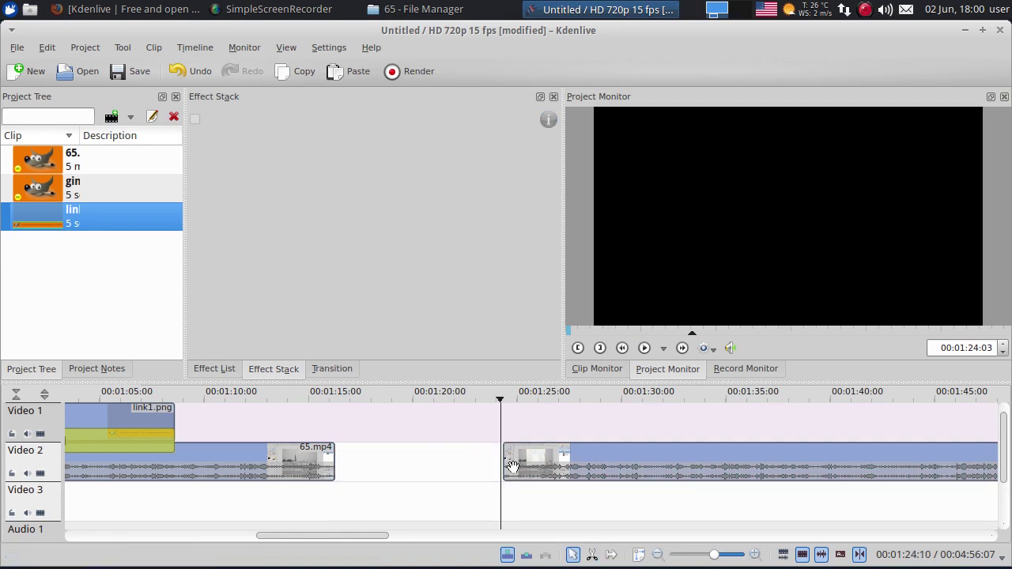
# Move the remaining 65.mp4 section back against the clip ending at 00:01:16:04 and scrub over the new join.
pyautogui.moveTo(536, 463); pyautogui.dragTo(368, 455)
pyautogui.click(314, 401)
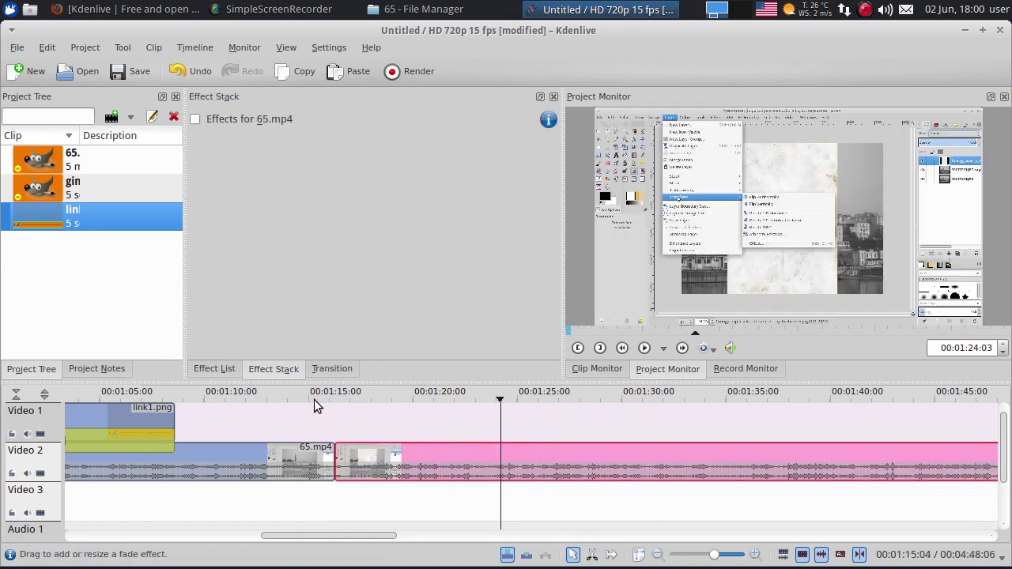
pyautogui.moveTo(314, 405); pyautogui.dragTo(354, 408)
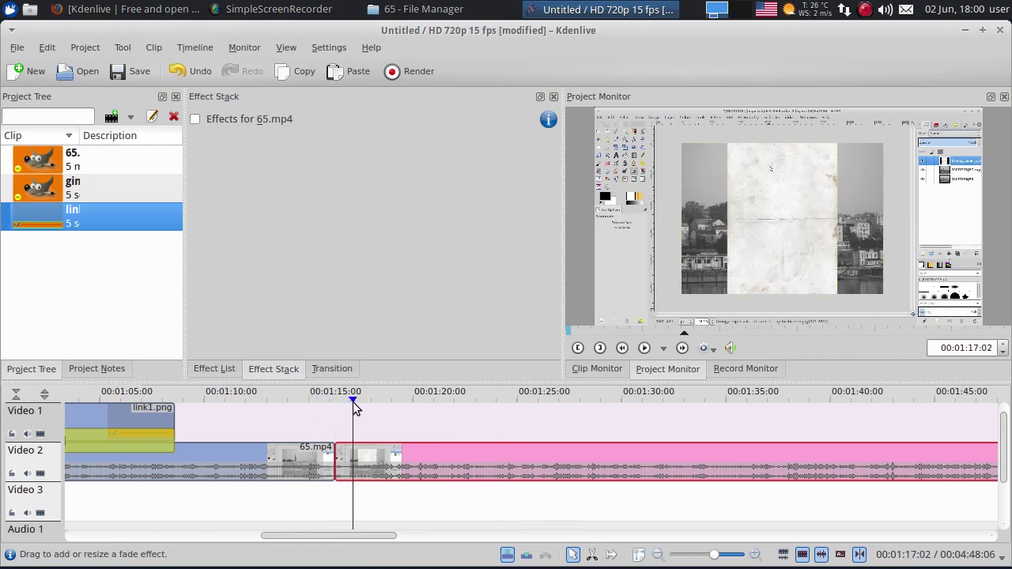
pyautogui.moveTo(425, 473); pyautogui.dragTo(389, 490)
pyautogui.moveTo(276, 401); pyautogui.dragTo(316, 400)
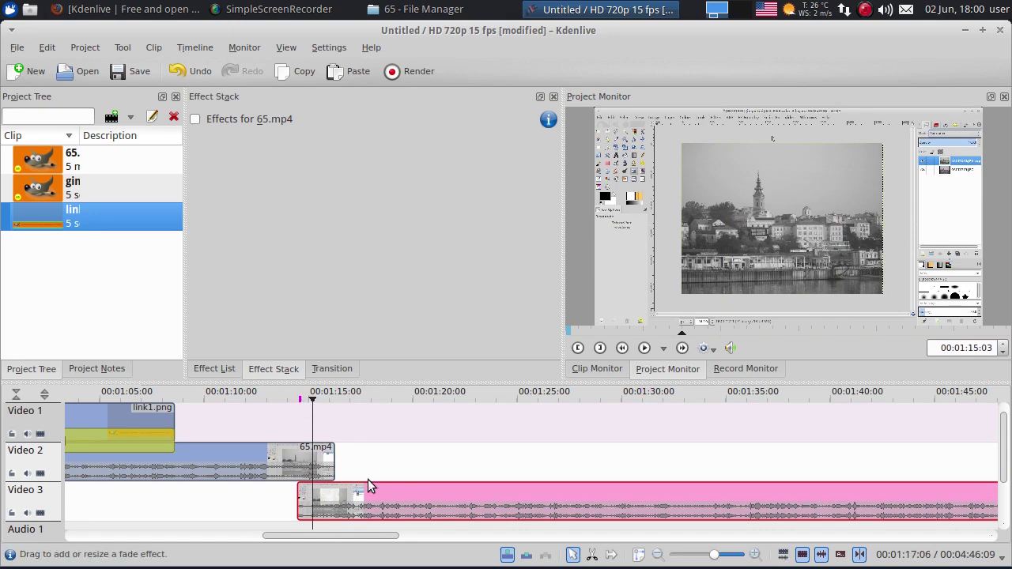
pyautogui.moveTo(406, 497); pyautogui.dragTo(590, 447)
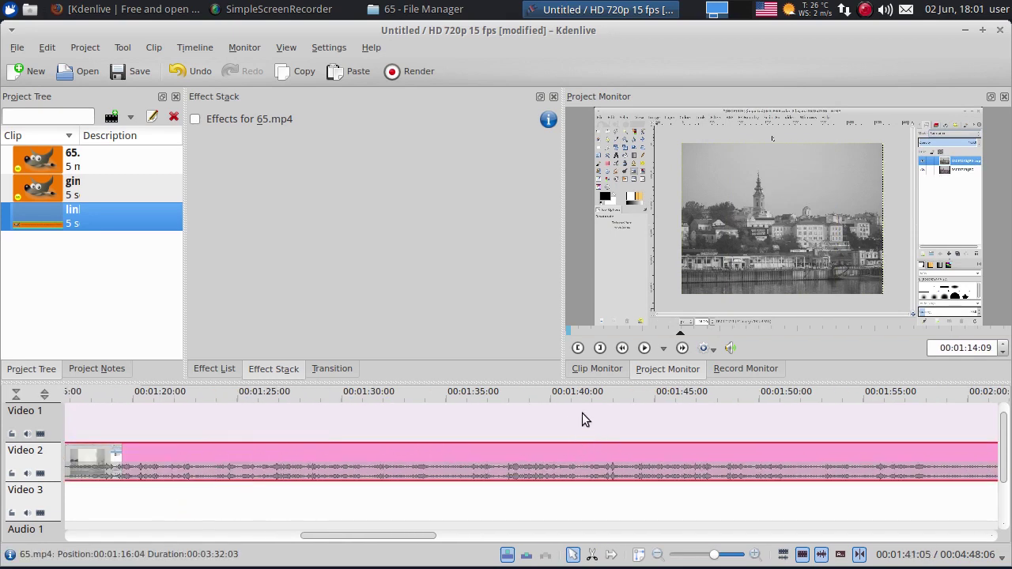
# Split the second 65.mp4 section at 00:02:30:02 and delete the part before the cut.
pyautogui.click(698, 400)
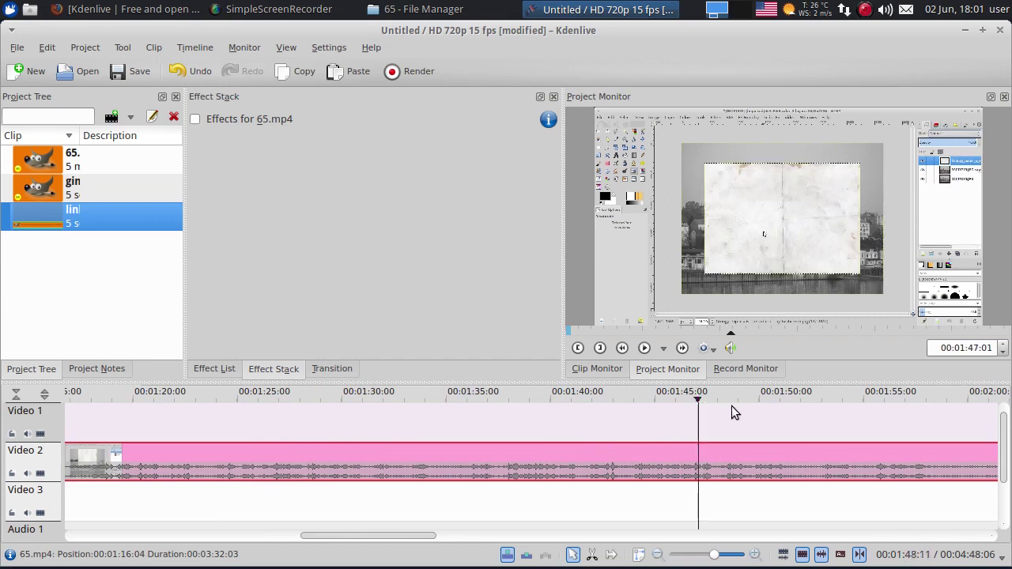
pyautogui.scroll(-5, 752, 412)
pyautogui.click(758, 401)
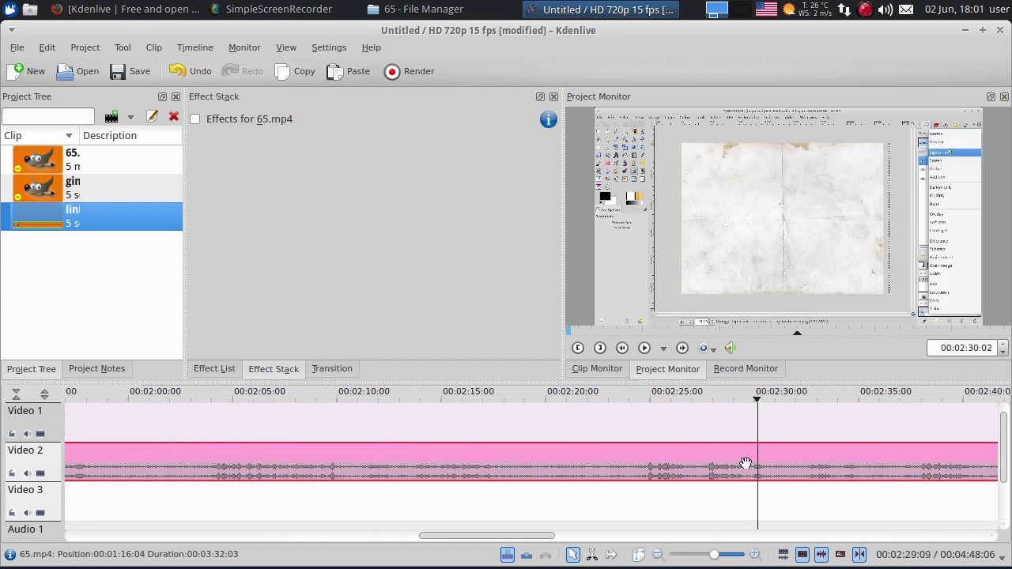
pyautogui.scroll(-4, 757, 418)
pyautogui.click(594, 555)
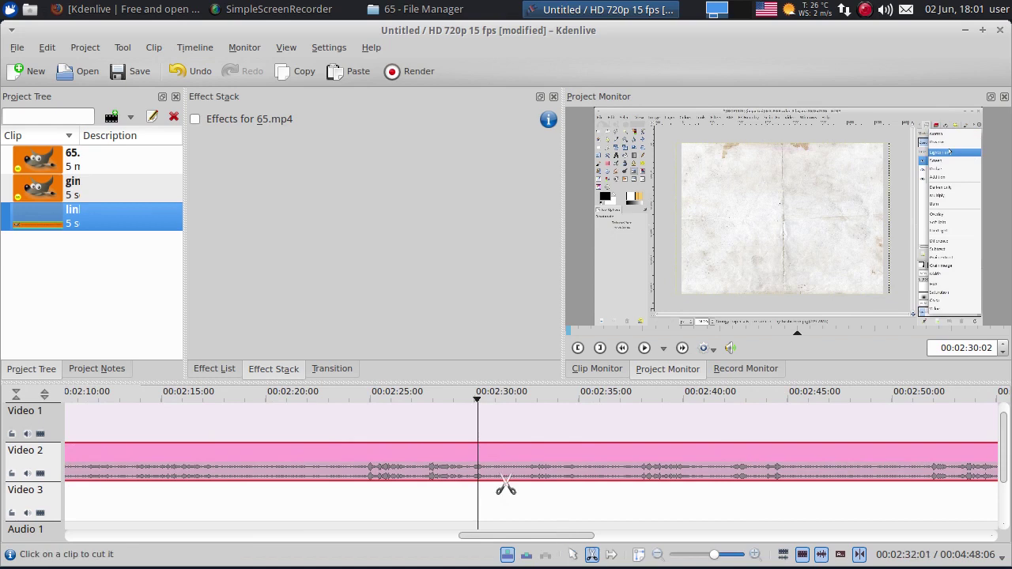
pyautogui.click(479, 468)
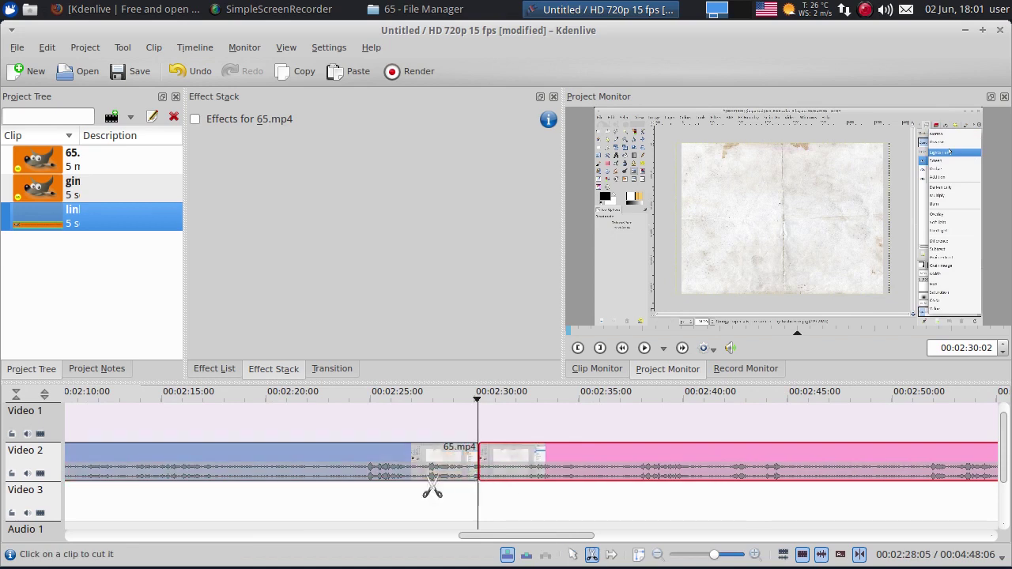
pyautogui.click(573, 554)
pyautogui.press('Delete')
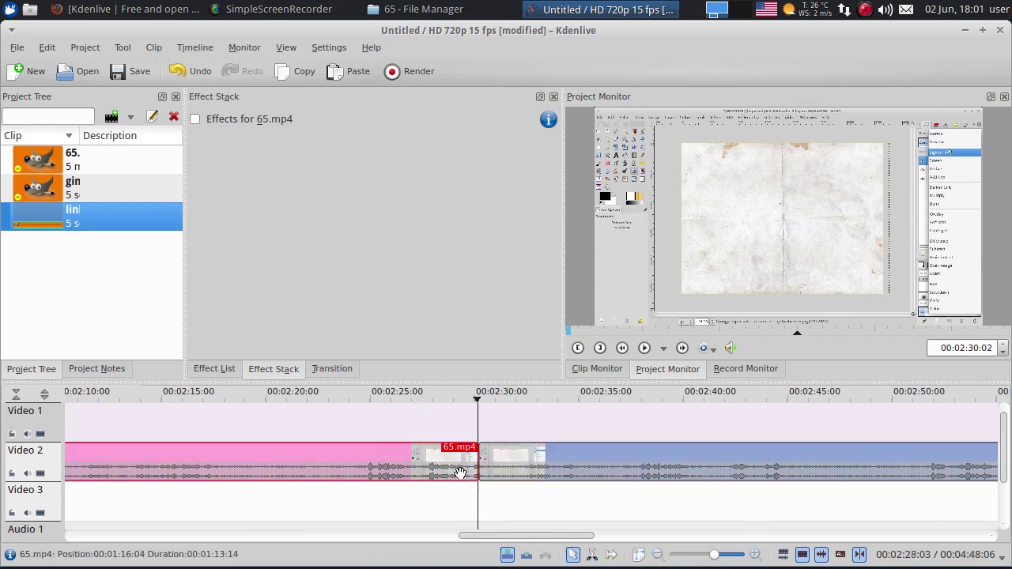
# Close the gap by moving the remaining 65.mp4 section back to 00:01:16:04, and scrub to just before the join.
pyautogui.moveTo(583, 461); pyautogui.dragTo(142, 460)
pyautogui.moveTo(208, 477); pyautogui.dragTo(248, 484)
pyautogui.scroll(5, 472, 480)
pyautogui.moveTo(803, 467); pyautogui.dragTo(204, 475)
pyautogui.scroll(2, 203, 475)
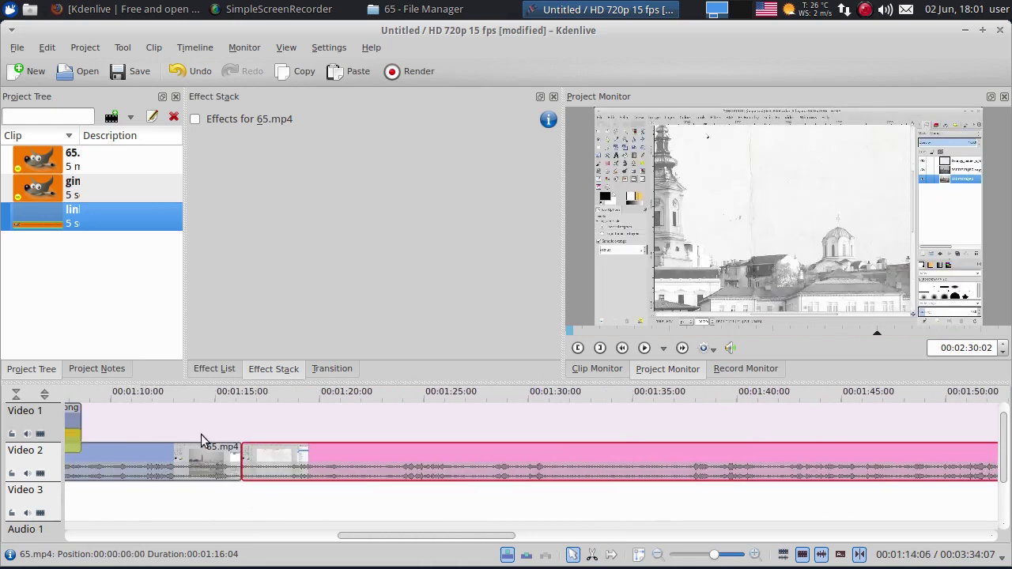
pyautogui.moveTo(212, 405)
pyautogui.mouseDown()
pyautogui.moveTo(265, 403)
pyautogui.moveTo(203, 402)
pyautogui.mouseUp()
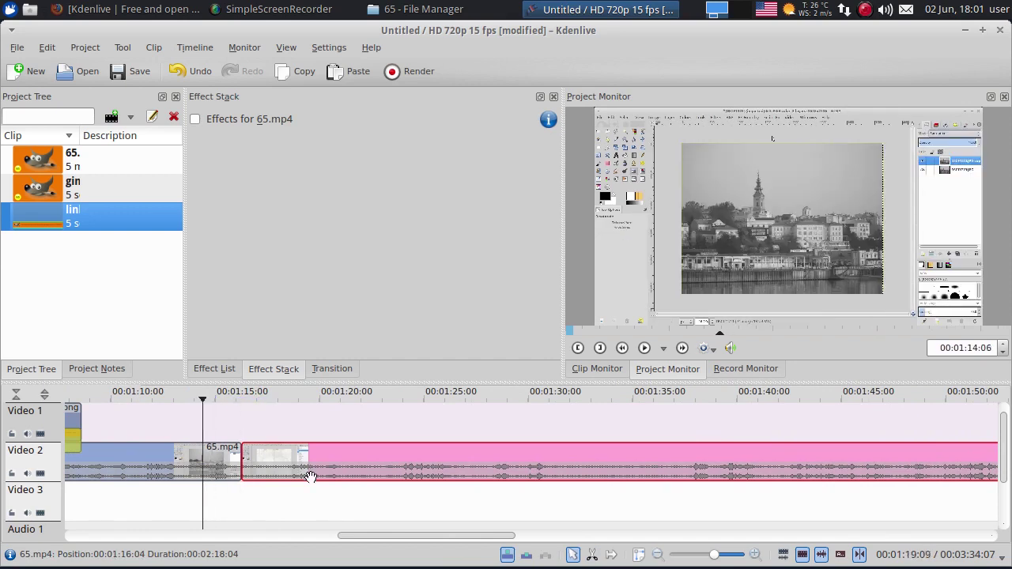
# Move the second 65.mp4 section to Video 3 at 00:01:13:07, overlapping the end of the first section, and scrub over the overlap.
pyautogui.moveTo(293, 474); pyautogui.dragTo(254, 479)
pyautogui.moveTo(160, 405); pyautogui.dragTo(280, 401)
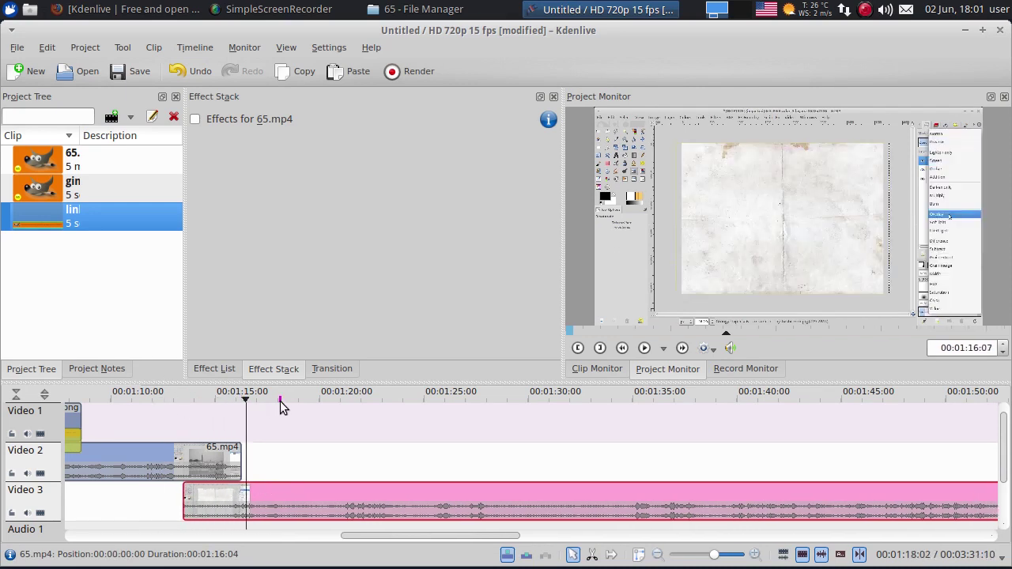
pyautogui.click(194, 406)
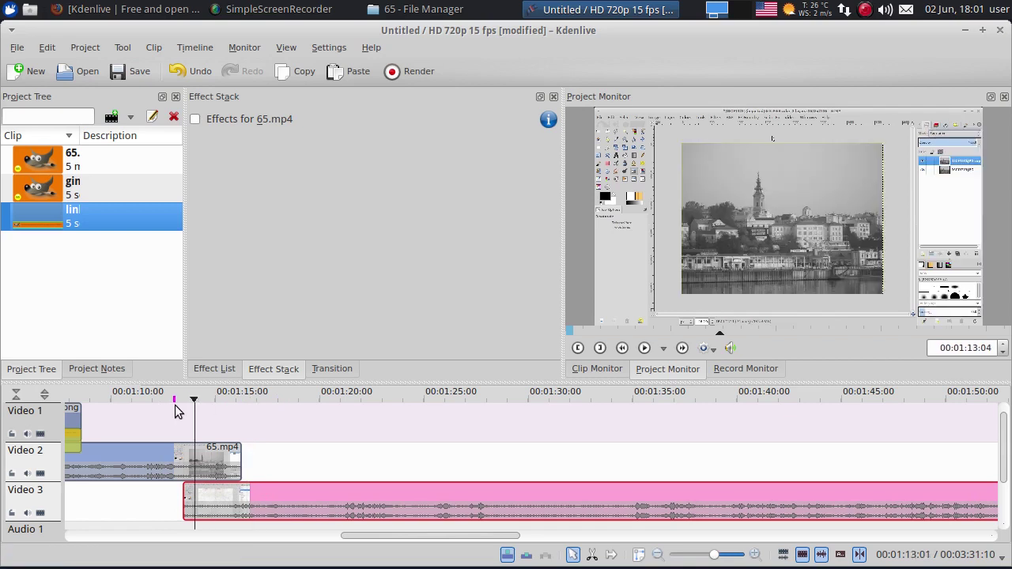
# Add a Wipe transition over the overlap of the two 65.mp4 sections on Video 2 and Video 3, and scrub through it.
pyautogui.click(212, 465)
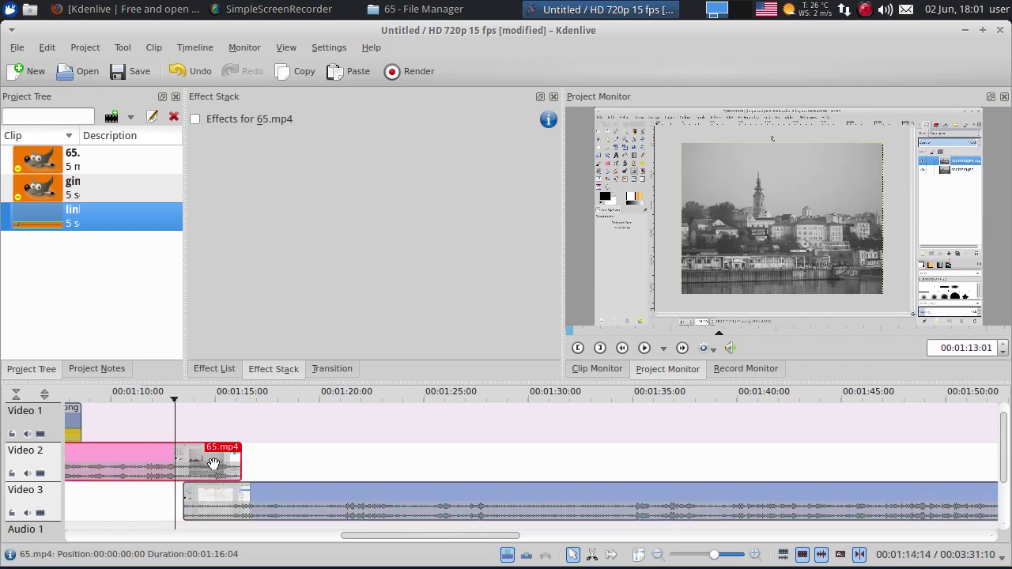
pyautogui.rightClick(215, 467)
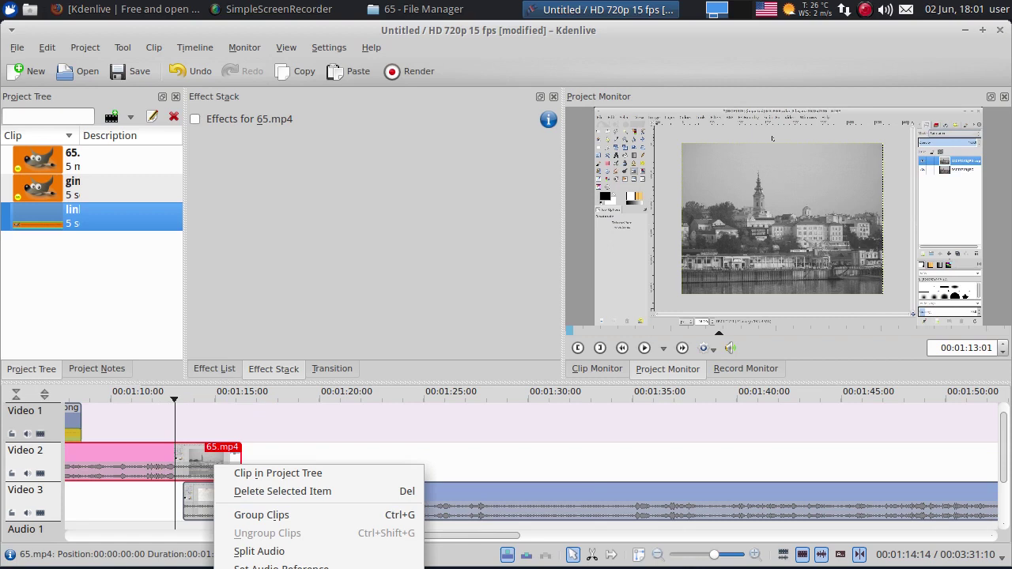
pyautogui.moveTo(316, 566)
pyautogui.click(469, 328)
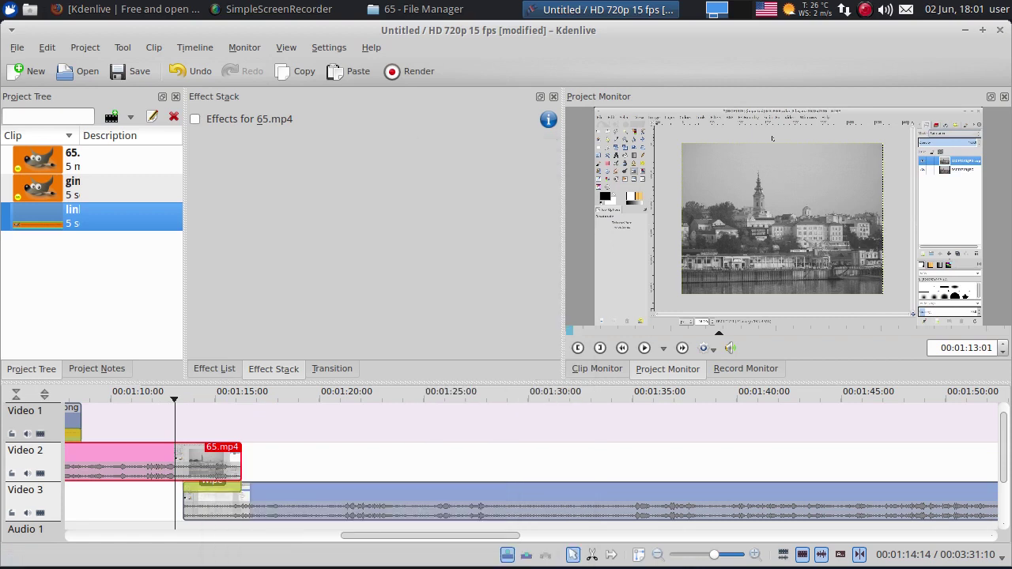
pyautogui.moveTo(174, 404); pyautogui.dragTo(220, 401)
pyautogui.click(218, 408)
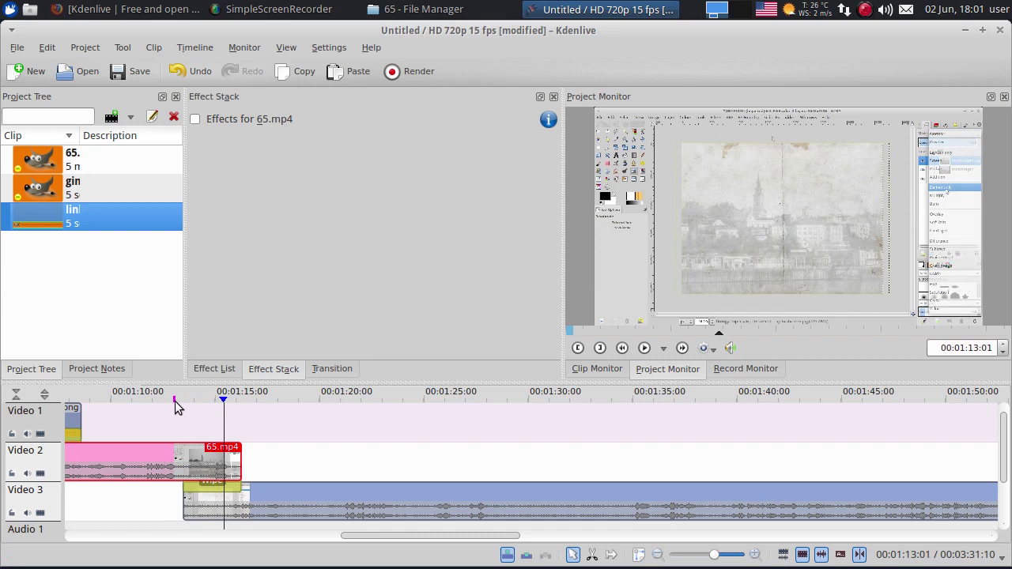
# Set the image file of the new Wipe transition to spiral.pgm and play back the transition between the two 65.mp4 sections.
pyautogui.click(226, 488)
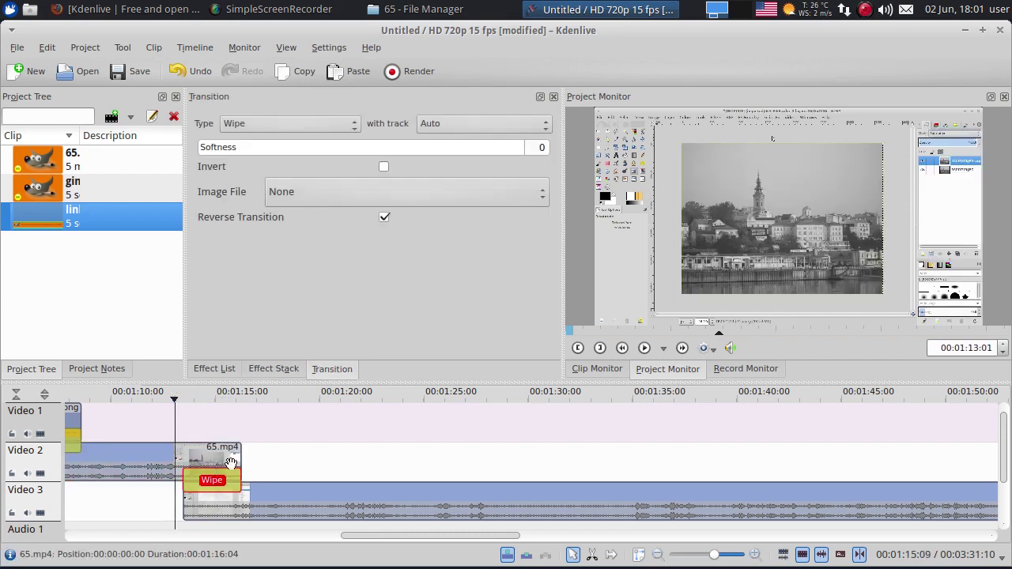
pyautogui.click(531, 195)
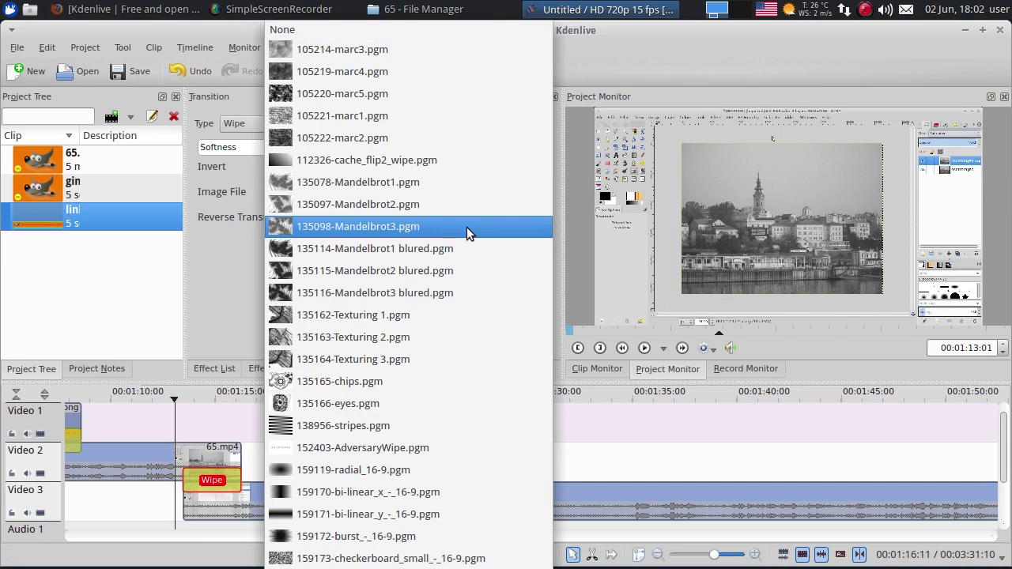
pyautogui.scroll(-8, 466, 227)
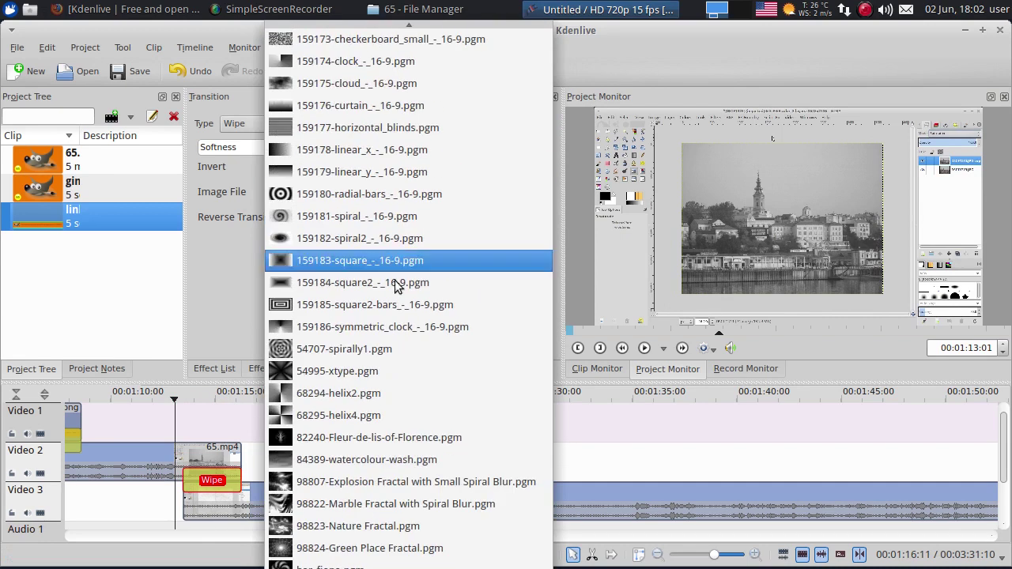
pyautogui.scroll(-6, 422, 435)
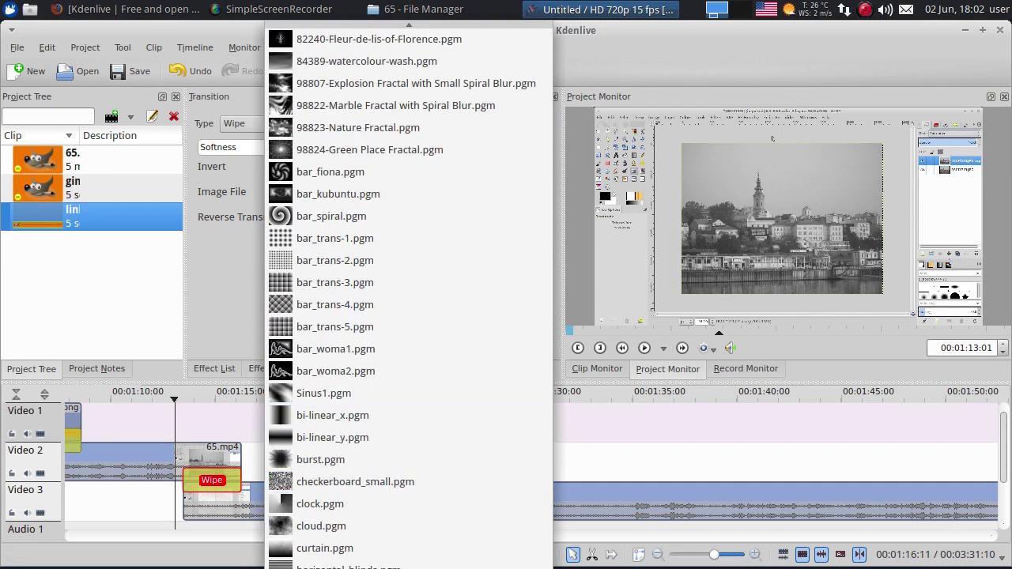
pyautogui.press('Escape')
pyautogui.moveTo(176, 403); pyautogui.dragTo(208, 399)
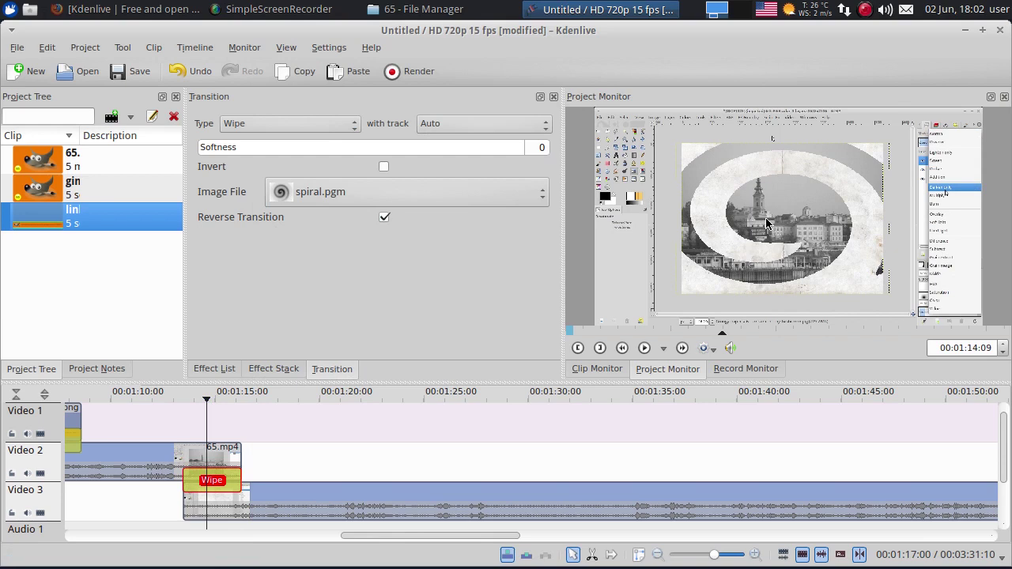
pyautogui.scroll(-10, 765, 224)
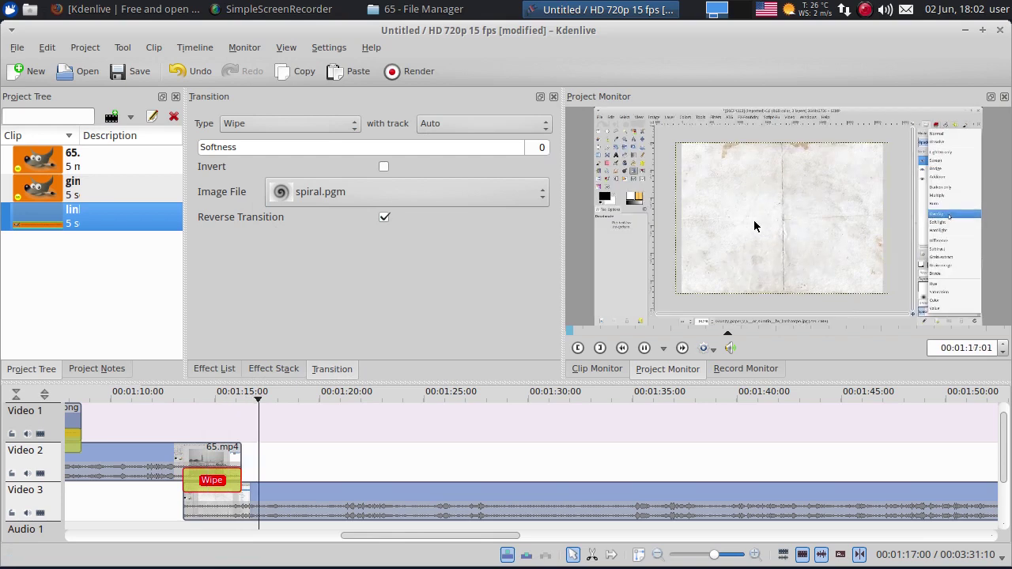
pyautogui.click(644, 348)
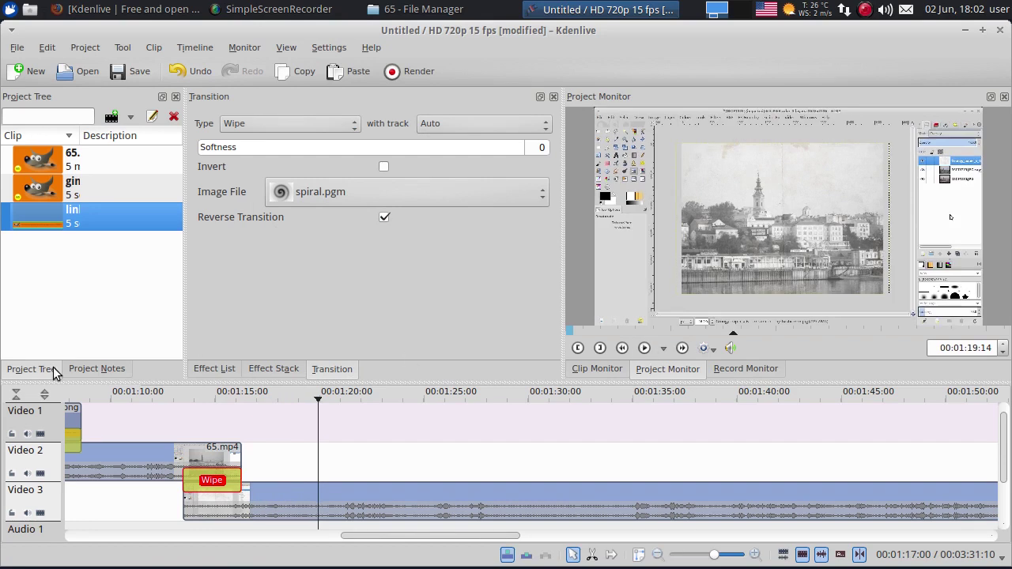
pyautogui.click(142, 398)
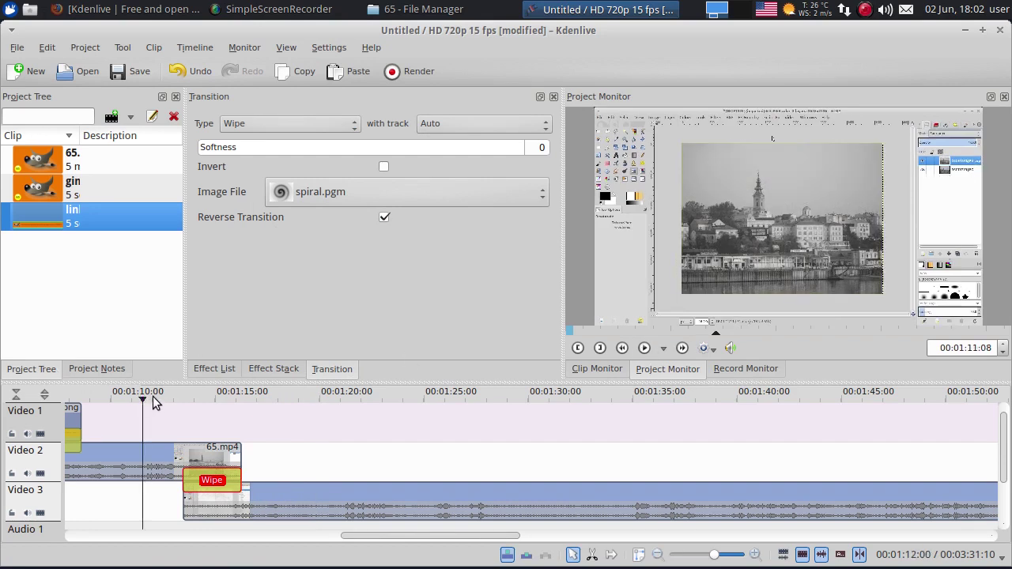
pyautogui.click(644, 348)
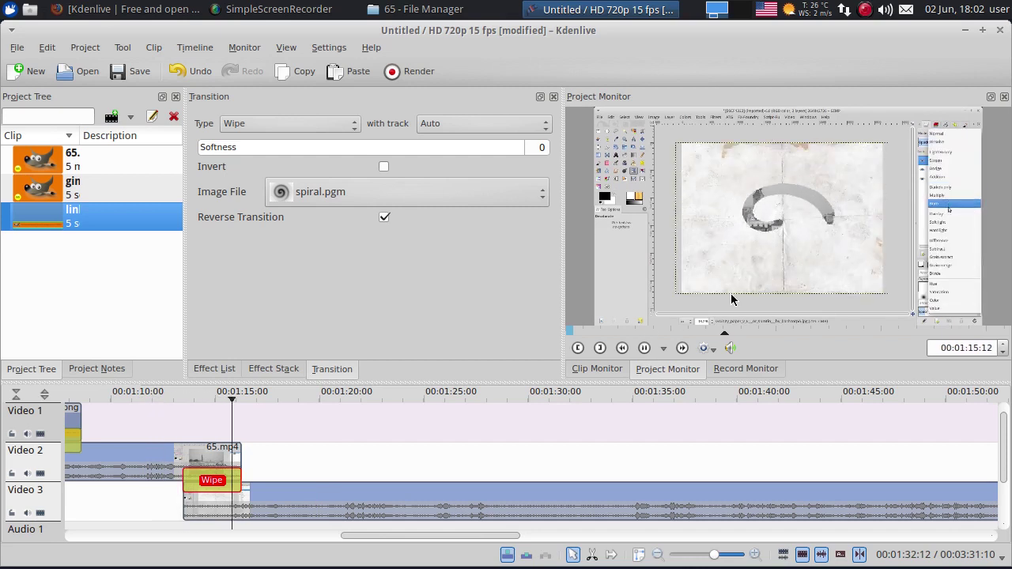
pyautogui.click(646, 348)
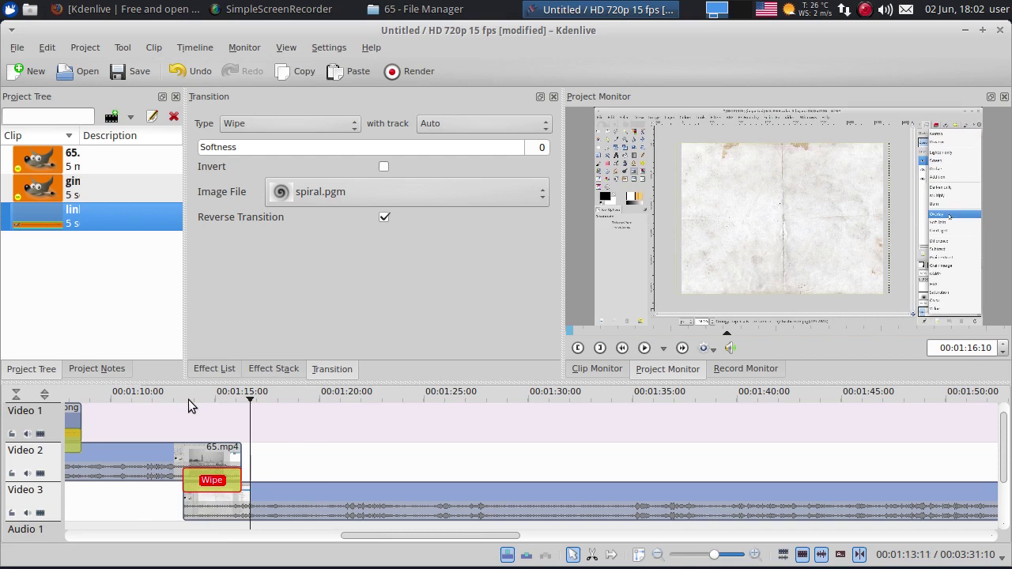
# Set the softness of the spiral Wipe transition to 20 and preview the softened wipe on the timeline.
pyautogui.click(214, 484)
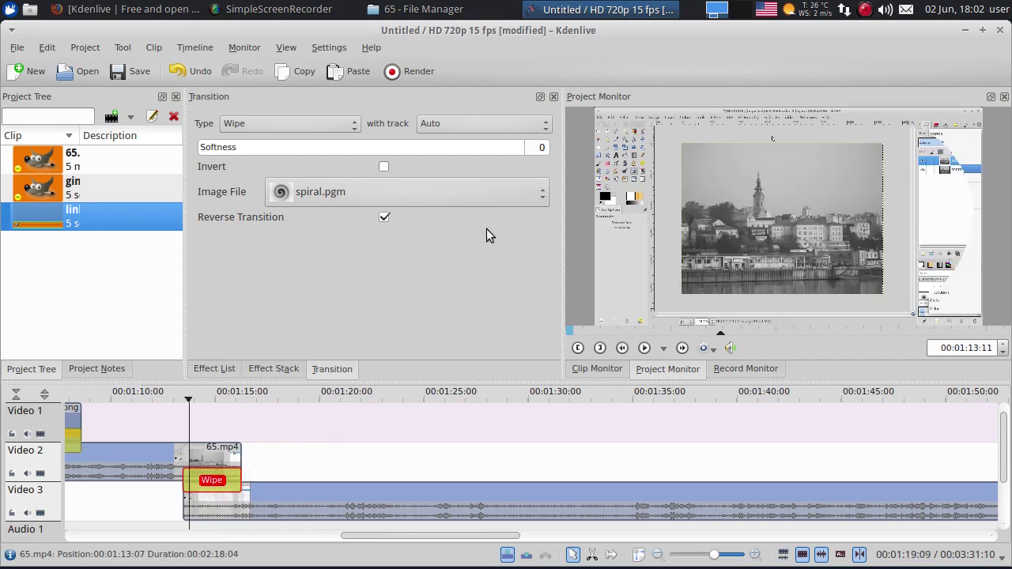
pyautogui.doubleClick(541, 148)
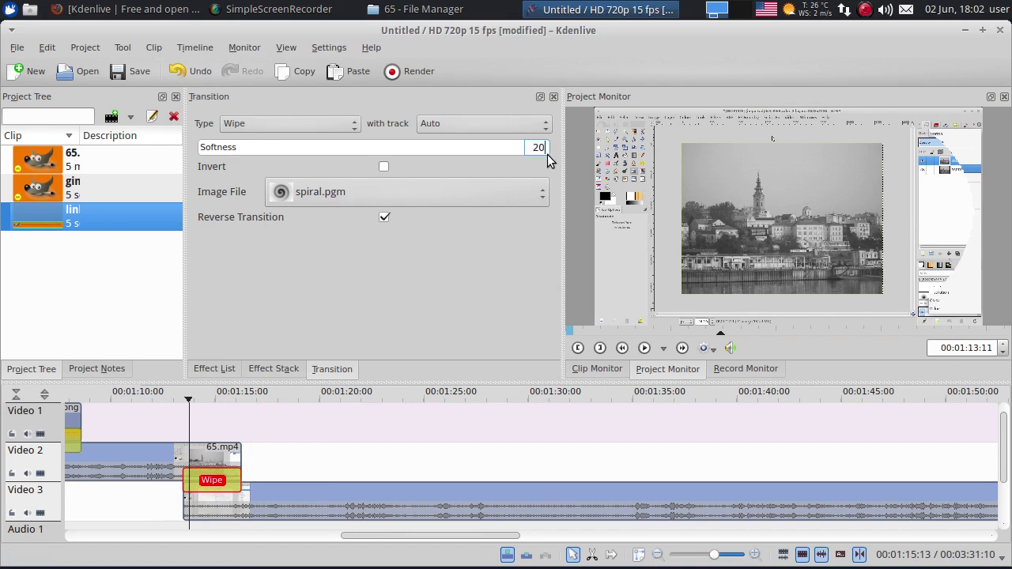
pyautogui.write('20')
pyautogui.press('Return')
pyautogui.click(161, 395)
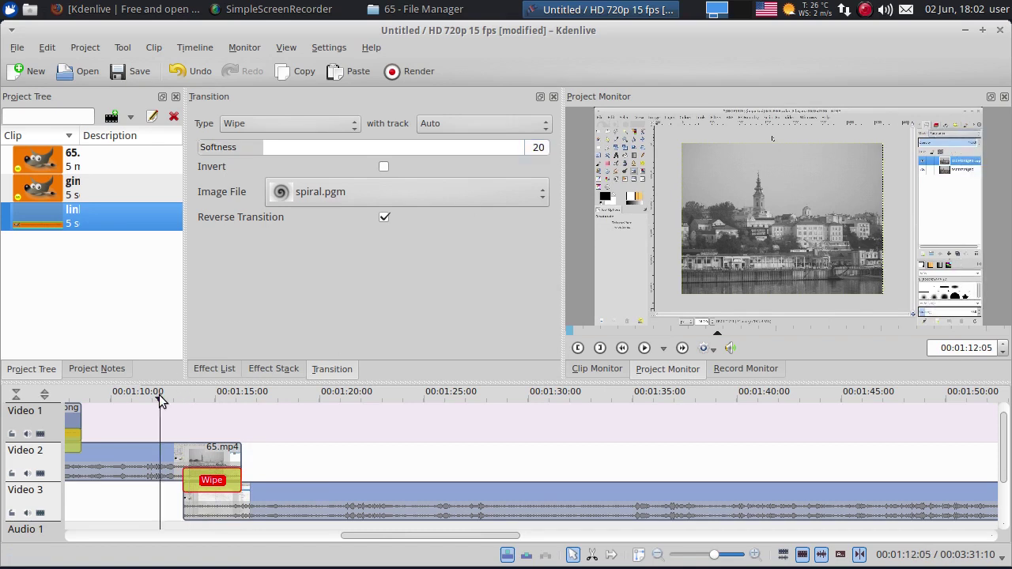
pyautogui.moveTo(189, 400); pyautogui.dragTo(205, 398)
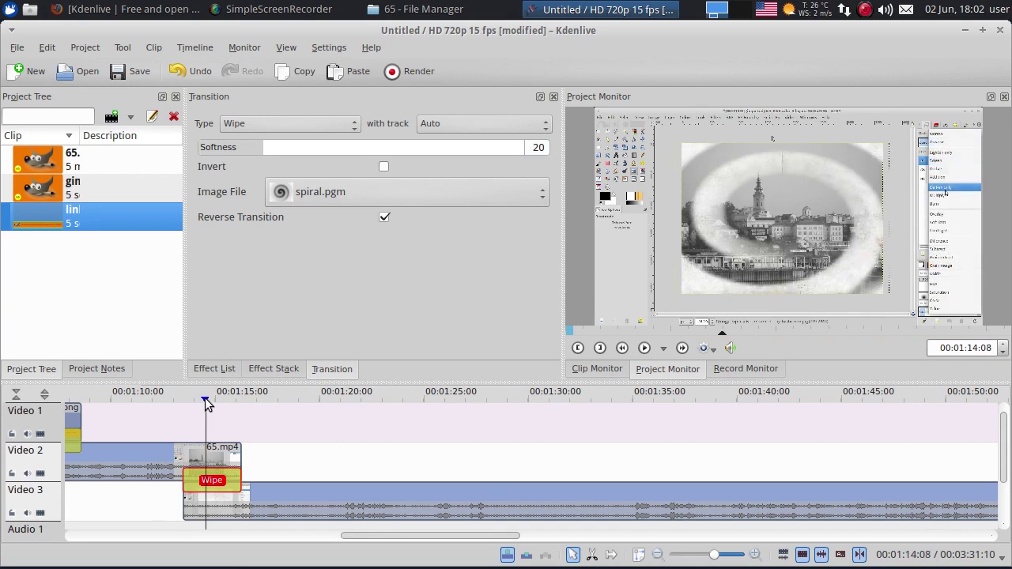
pyautogui.click(781, 204)
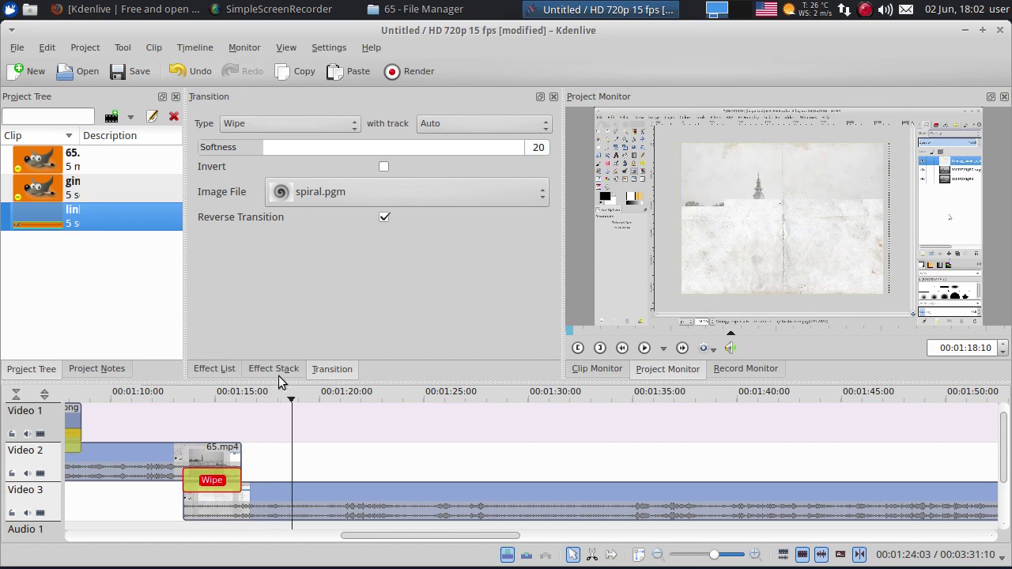
pyautogui.click(294, 401)
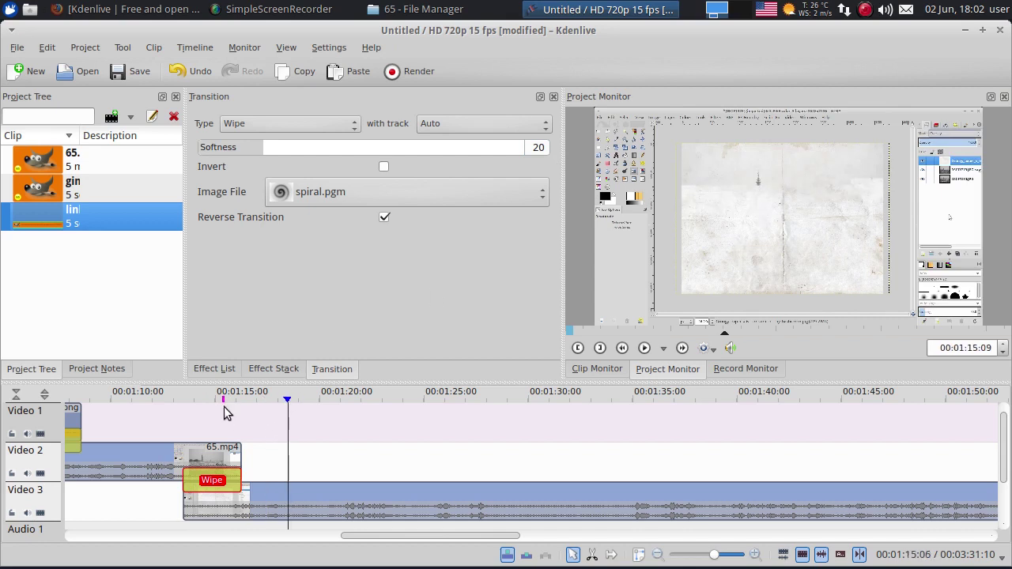
pyautogui.click(224, 407)
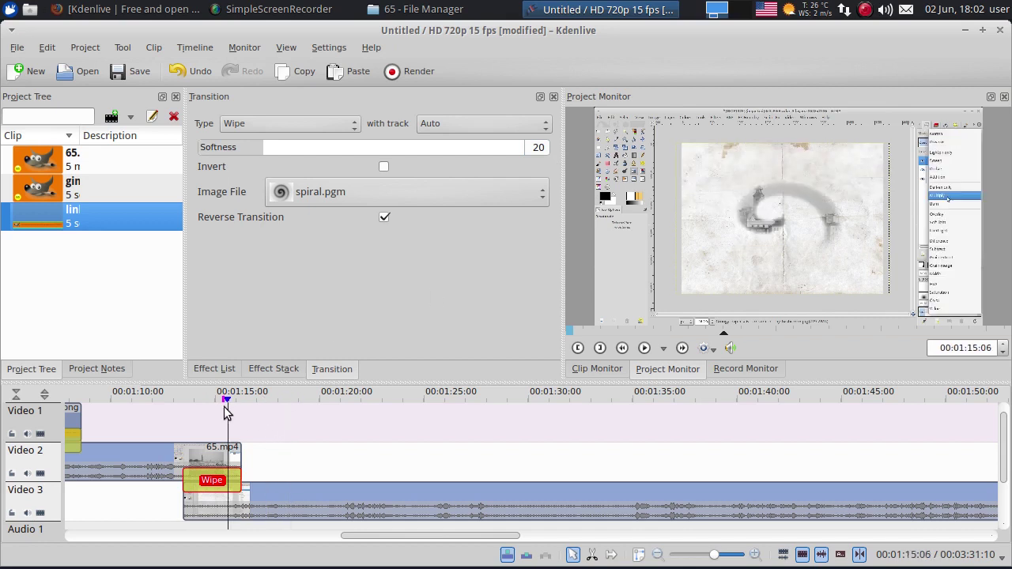
pyautogui.click(165, 410)
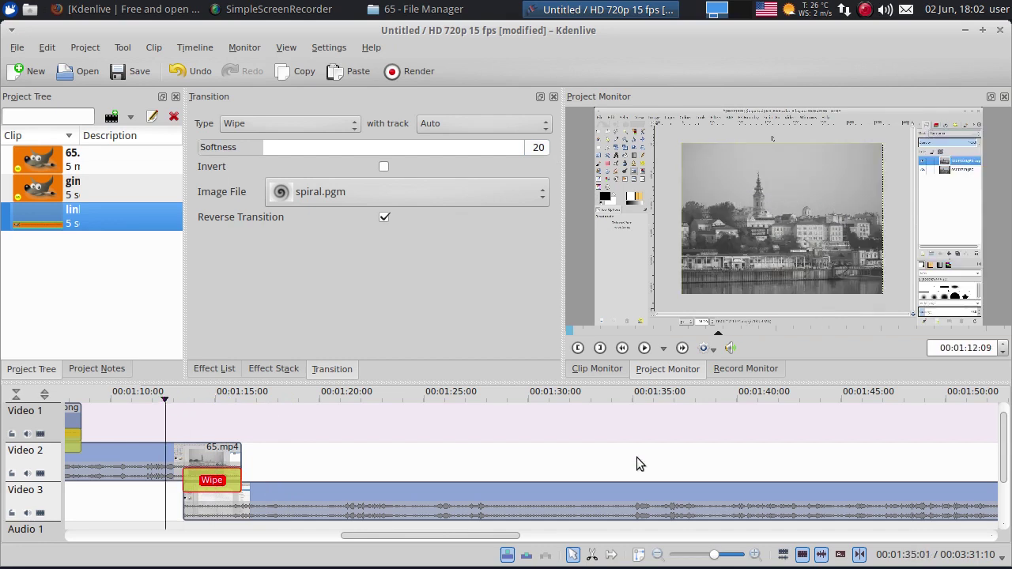
# Cut the 65.mp4 section on Video 3 at 00:03:26:07 and delete the leftover piece after the cut.
pyautogui.moveTo(416, 537); pyautogui.dragTo(852, 546)
pyautogui.moveTo(661, 398)
pyautogui.mouseDown()
pyautogui.moveTo(750, 395)
pyautogui.moveTo(656, 402)
pyautogui.mouseUp()
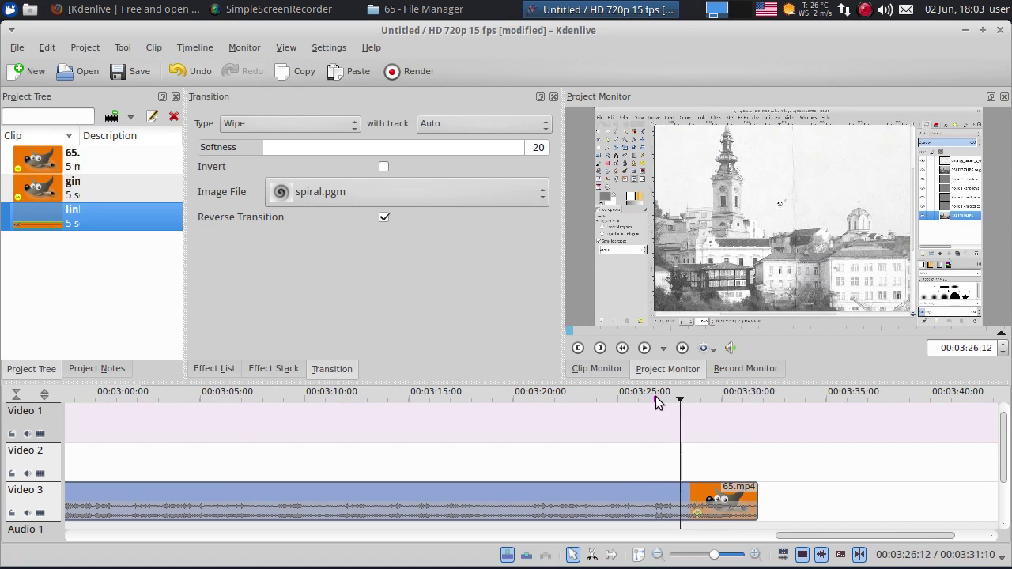
pyautogui.click(592, 555)
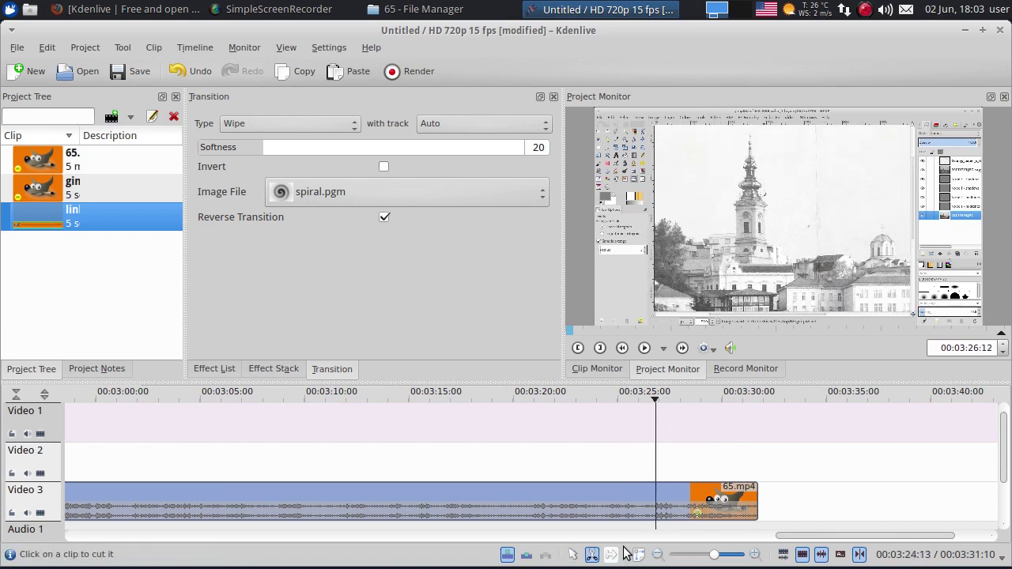
pyautogui.click(648, 512)
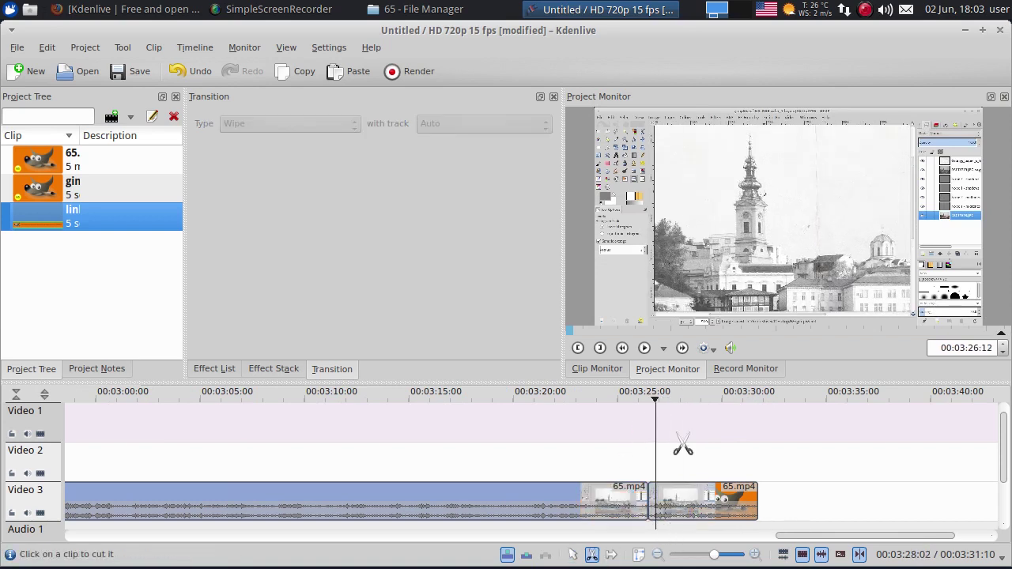
pyautogui.press('s')
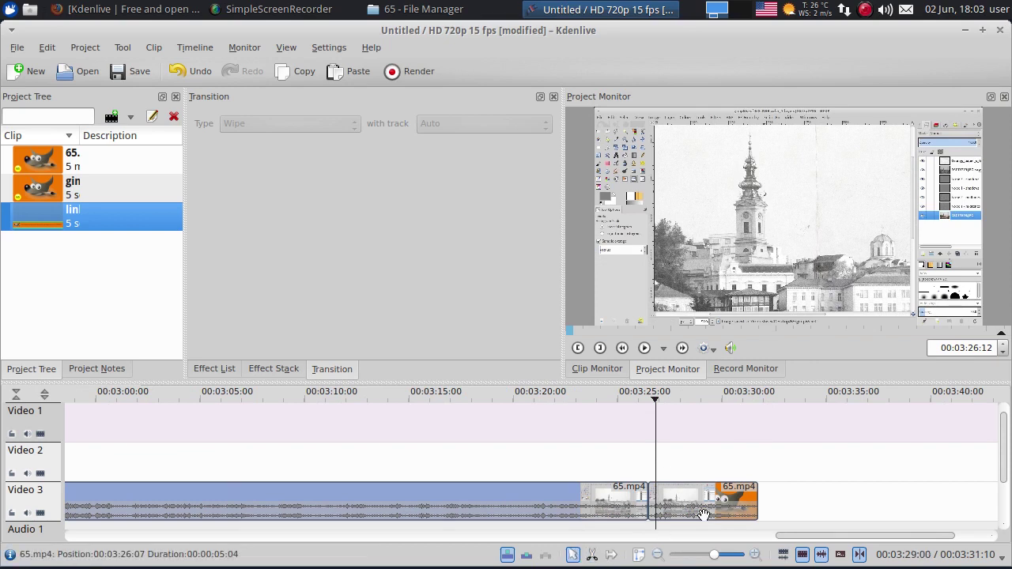
pyautogui.click(657, 510)
pyautogui.press('Delete')
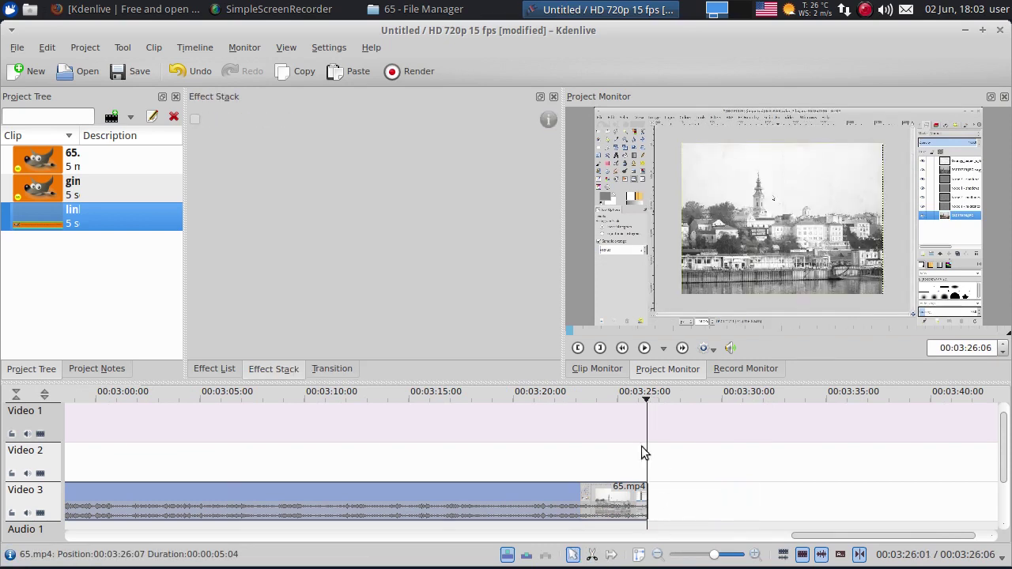
# Add a Fade to Black effect to the end of the 65.mp4 section on Video 3.
pyautogui.click(632, 406)
pyautogui.rightClick(597, 514)
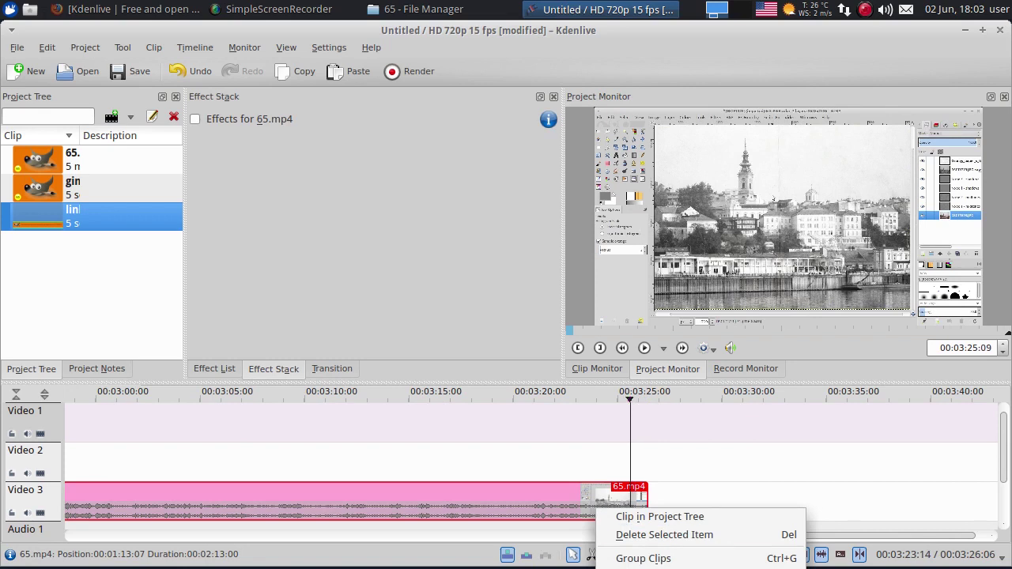
pyautogui.moveTo(672, 567)
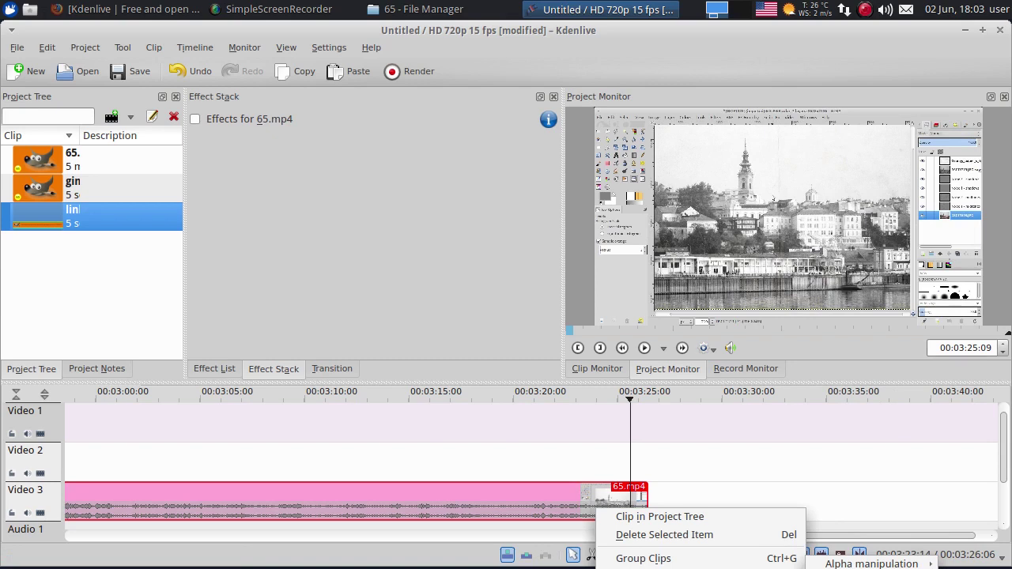
pyautogui.click(870, 567)
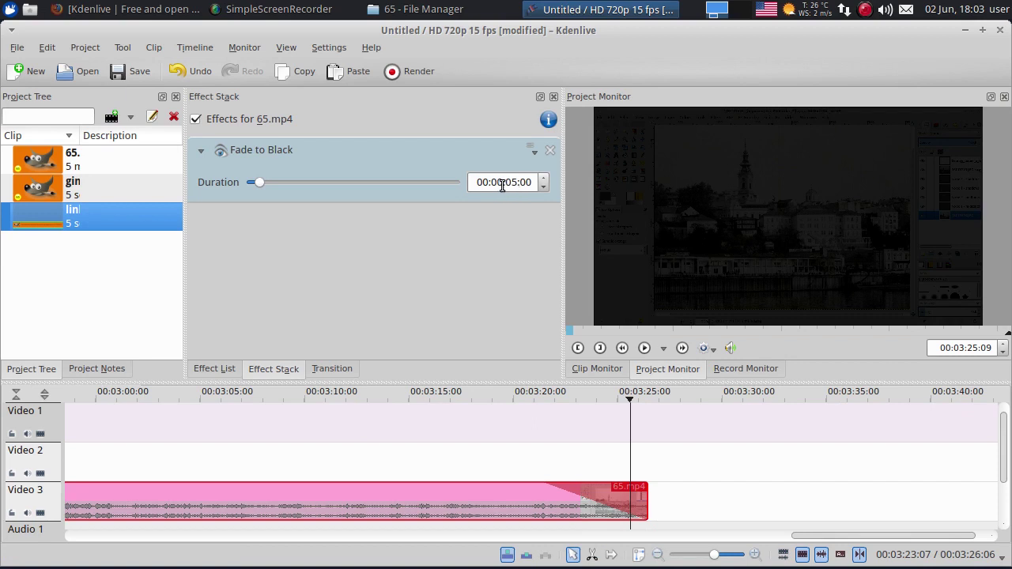
# Set the Fade to Black duration to 00:00:15:00 and scrub through the fade on the timeline.
pyautogui.click(506, 185)
pyautogui.write('1')
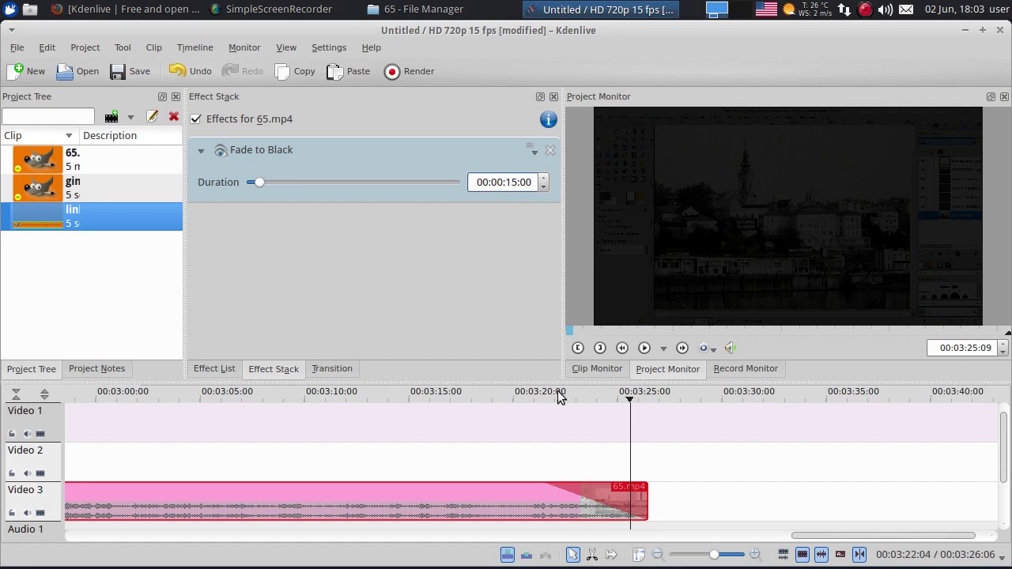
pyautogui.click(525, 398)
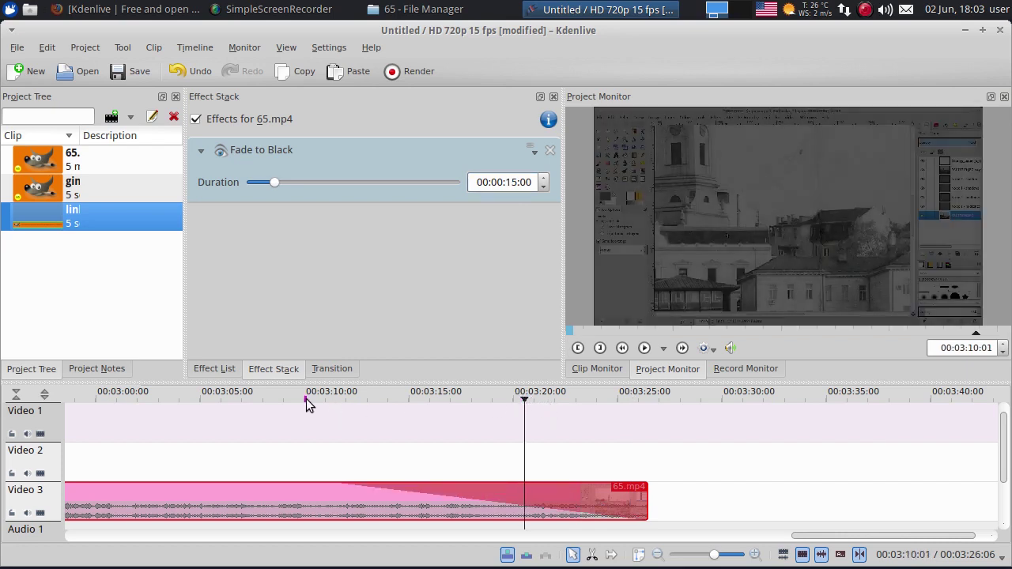
pyautogui.click(307, 398)
pyautogui.moveTo(333, 404); pyautogui.dragTo(637, 404)
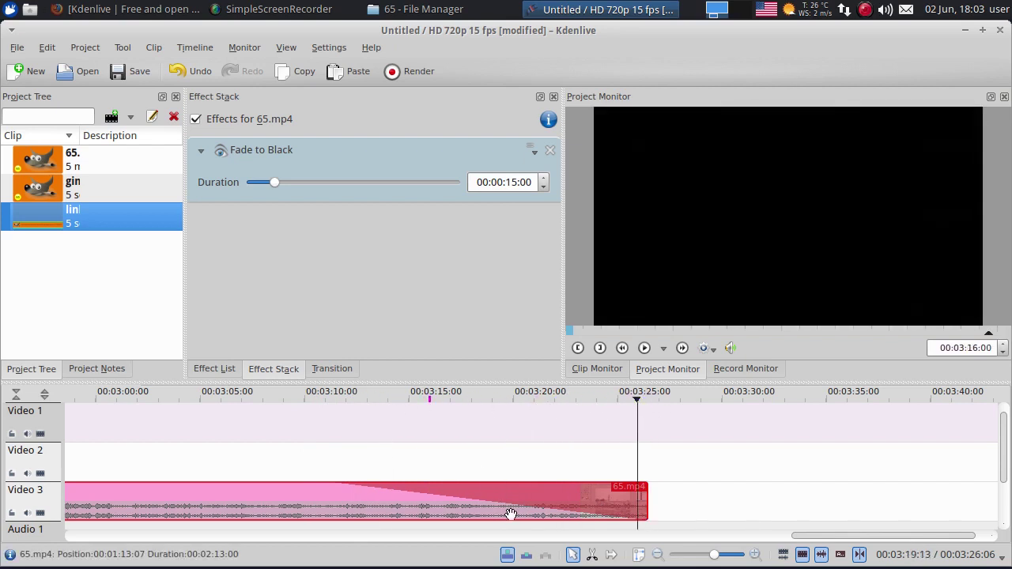
pyautogui.rightClick(504, 501)
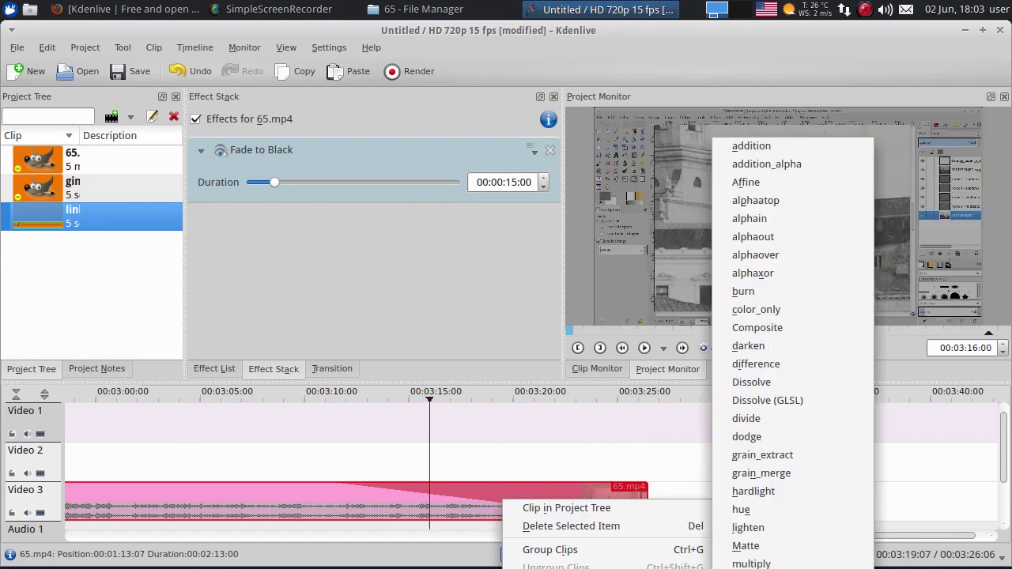
pyautogui.moveTo(601, 566)
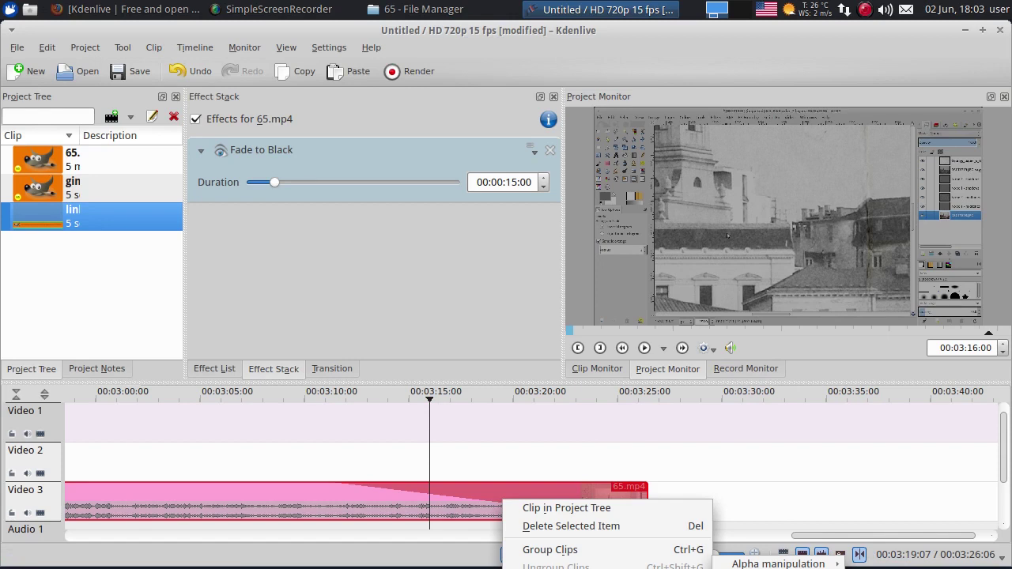
pyautogui.click(499, 392)
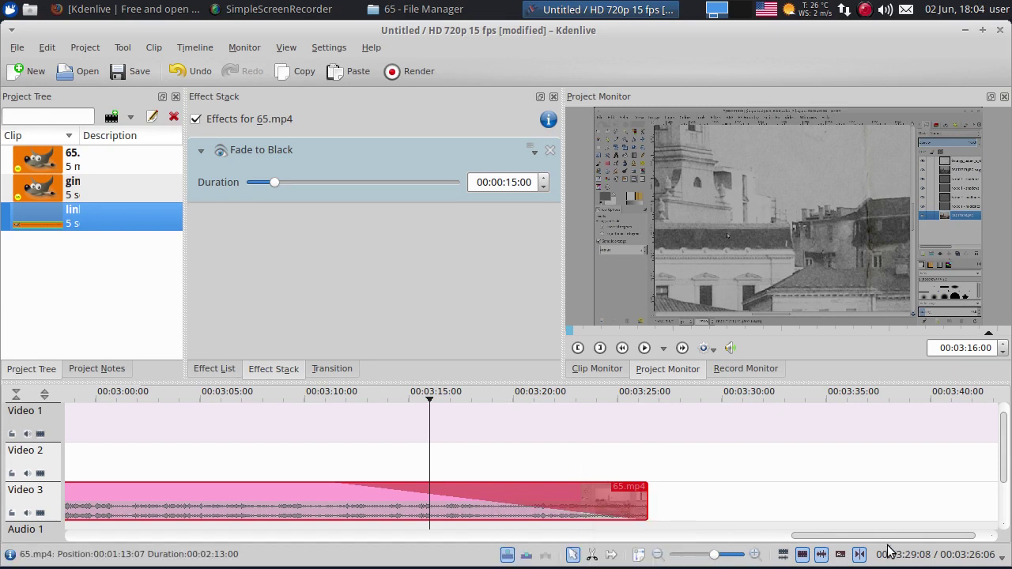
# Add a Fade from Black effect to the gimp 65.png clip at the start of Video 1 and scrub through it.
pyautogui.moveTo(888, 536); pyautogui.dragTo(163, 537)
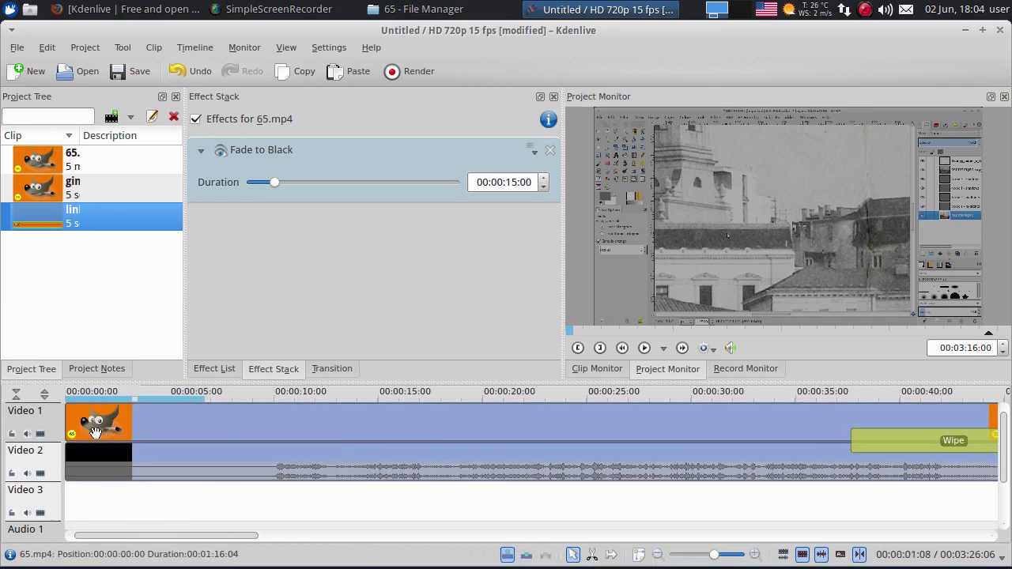
pyautogui.click(70, 395)
pyautogui.click(76, 396)
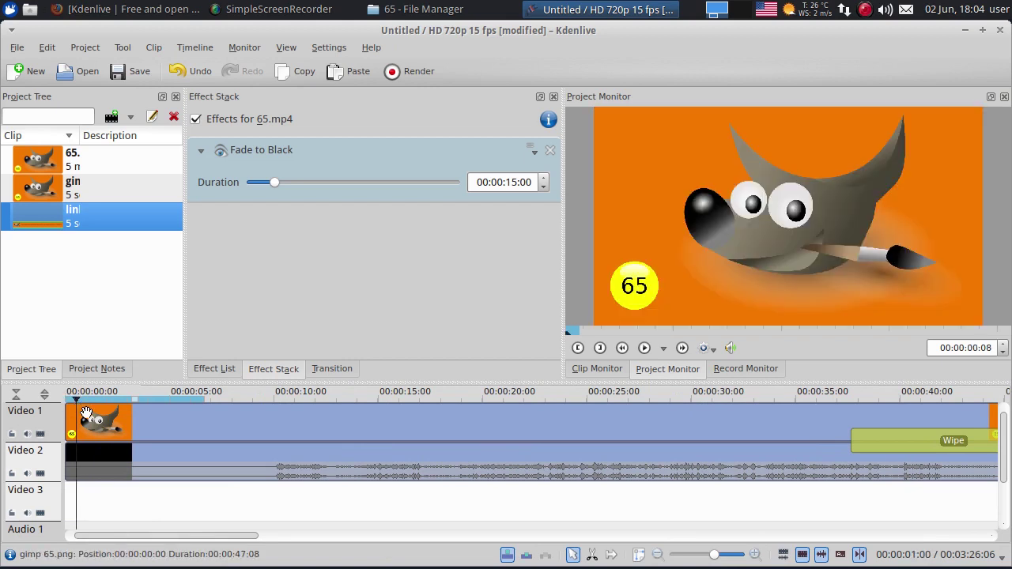
pyautogui.rightClick(85, 414)
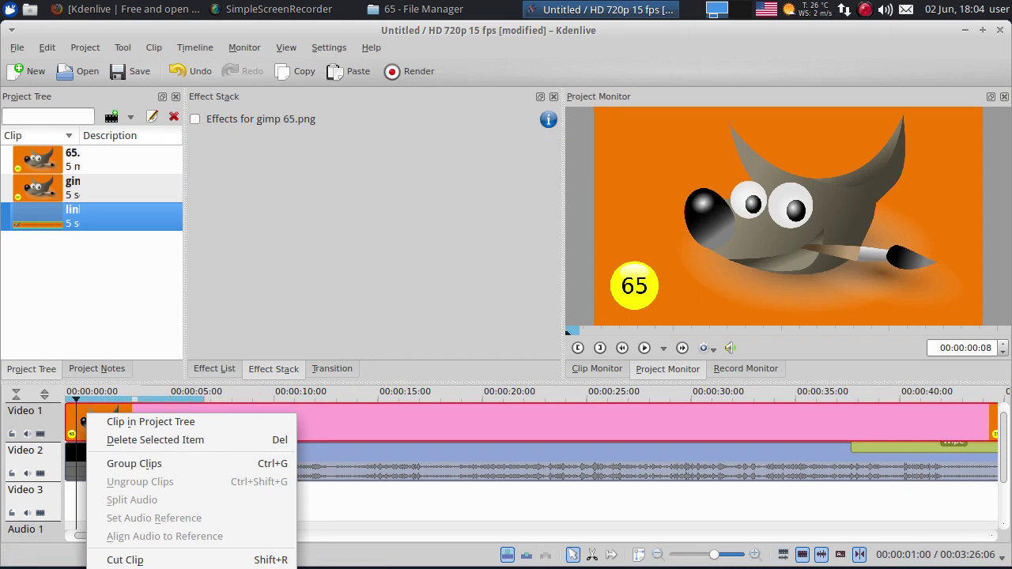
pyautogui.moveTo(142, 568)
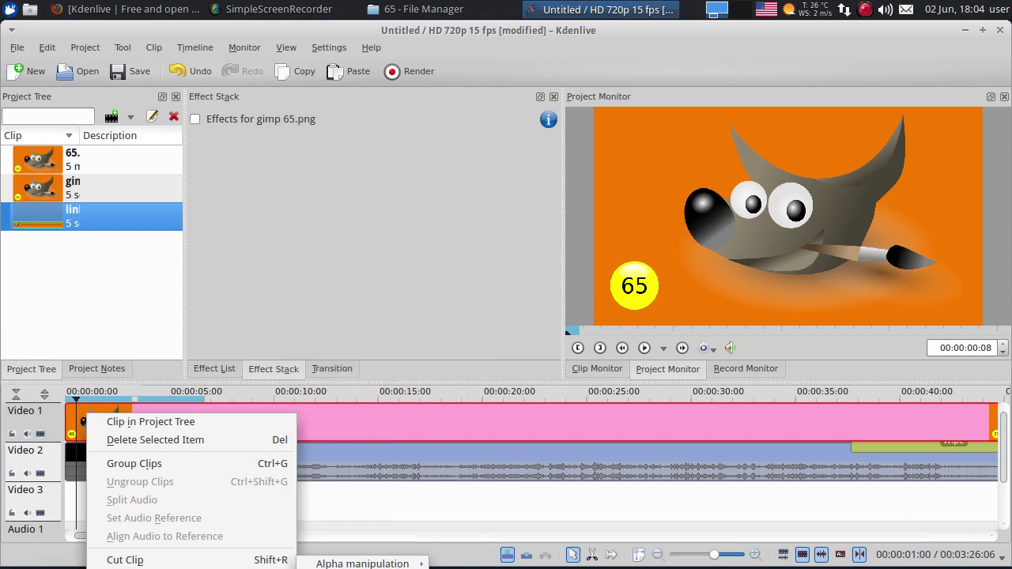
pyautogui.click(363, 568)
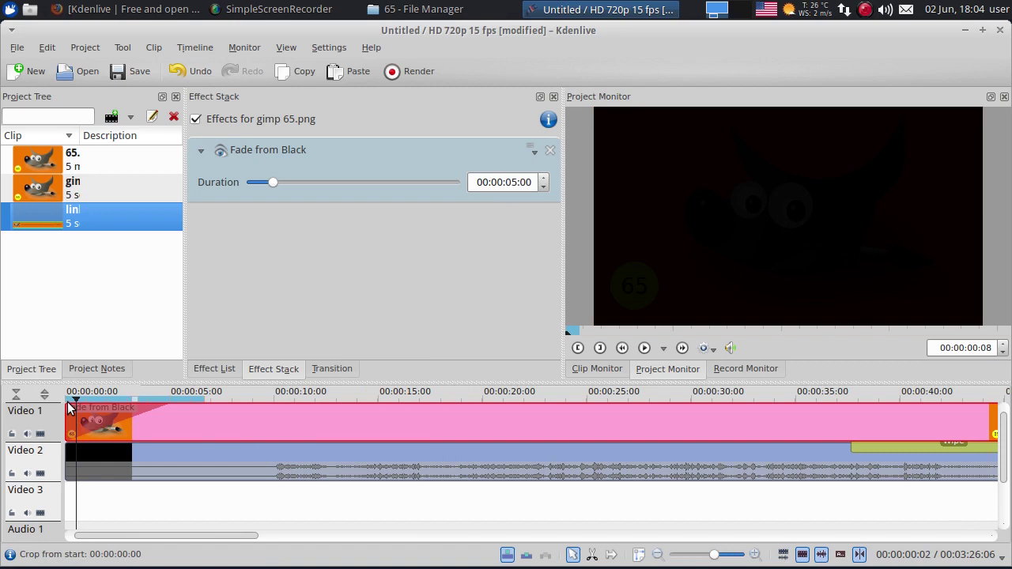
pyautogui.moveTo(79, 402); pyautogui.dragTo(211, 399)
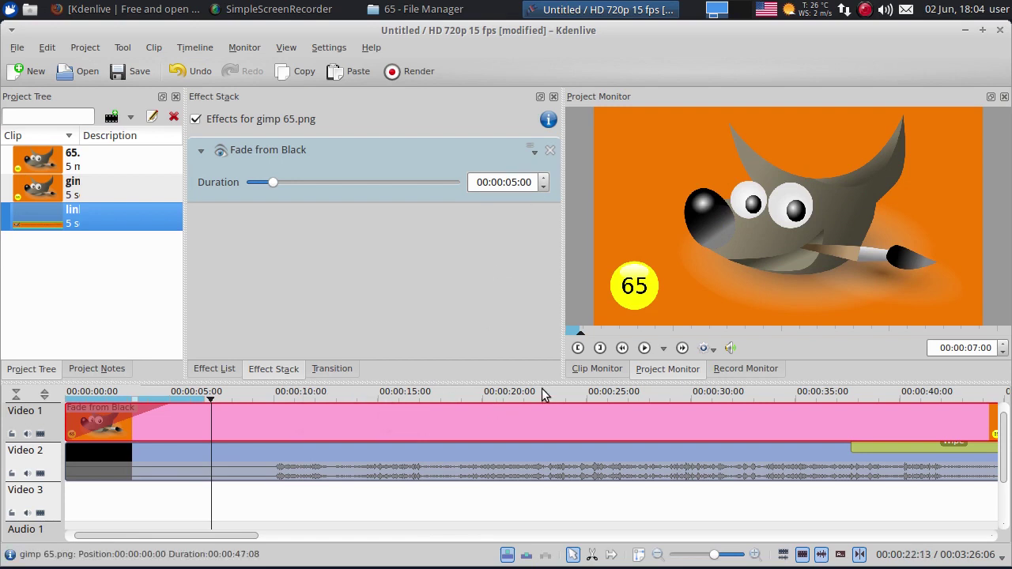
# Enlarge the timeline area to show both audio tracks and select the Audio 2 track.
pyautogui.moveTo(542, 384); pyautogui.dragTo(548, 202)
pyautogui.click(18, 454)
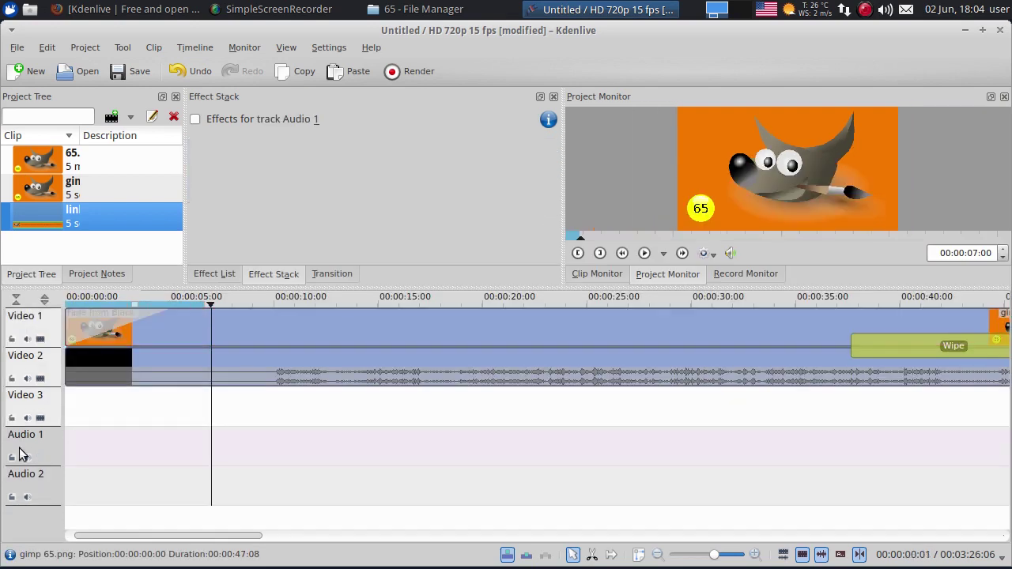
pyautogui.click(22, 484)
pyautogui.click(193, 410)
pyautogui.click(135, 467)
pyautogui.click(91, 452)
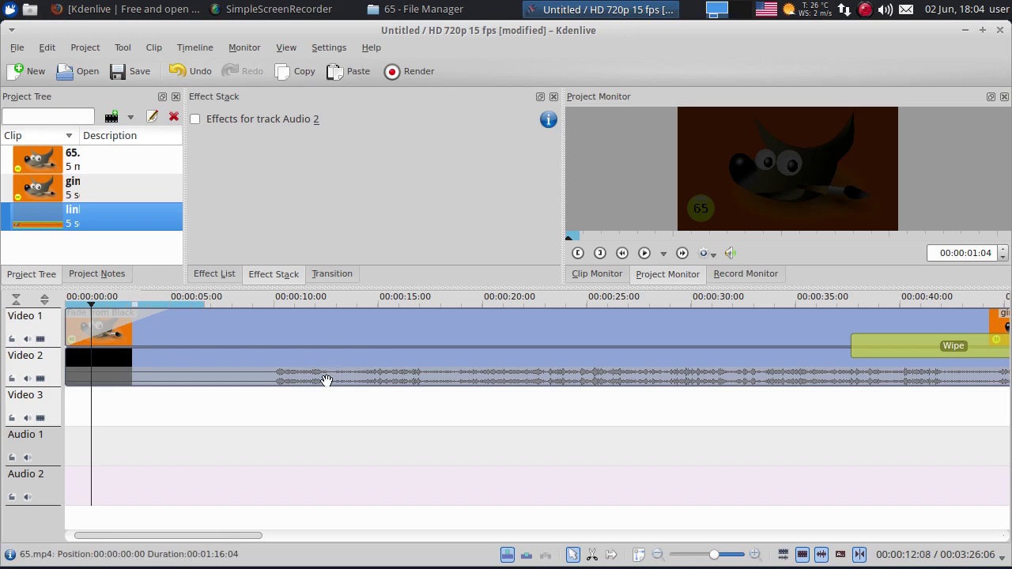
pyautogui.click(291, 380)
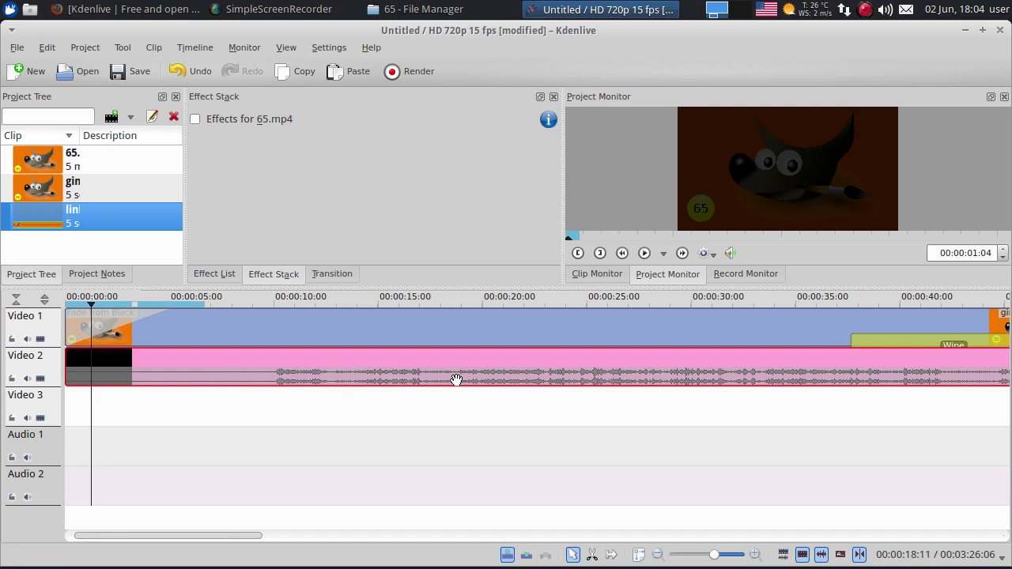
pyautogui.click(300, 413)
pyautogui.click(309, 363)
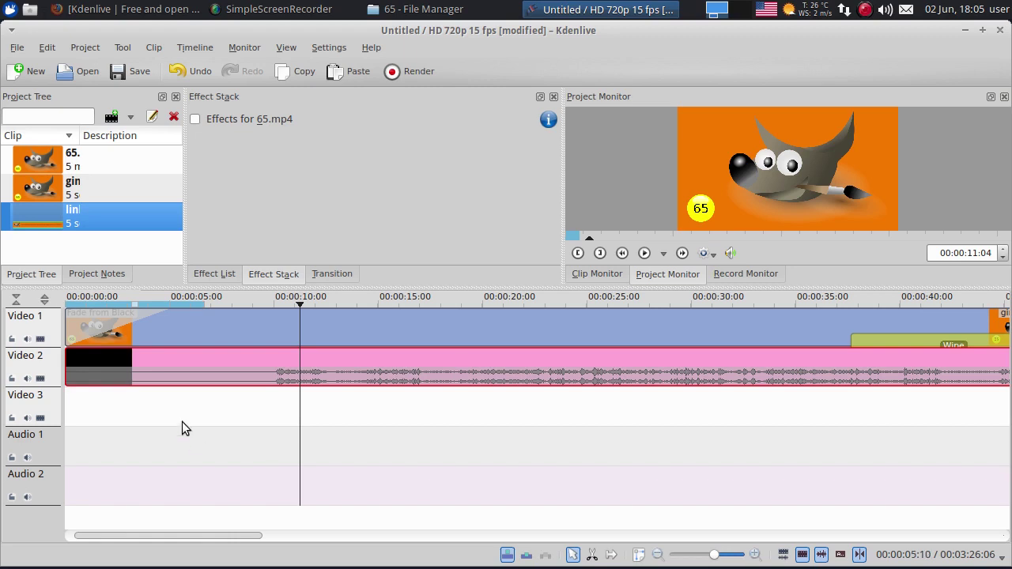
pyautogui.click(133, 455)
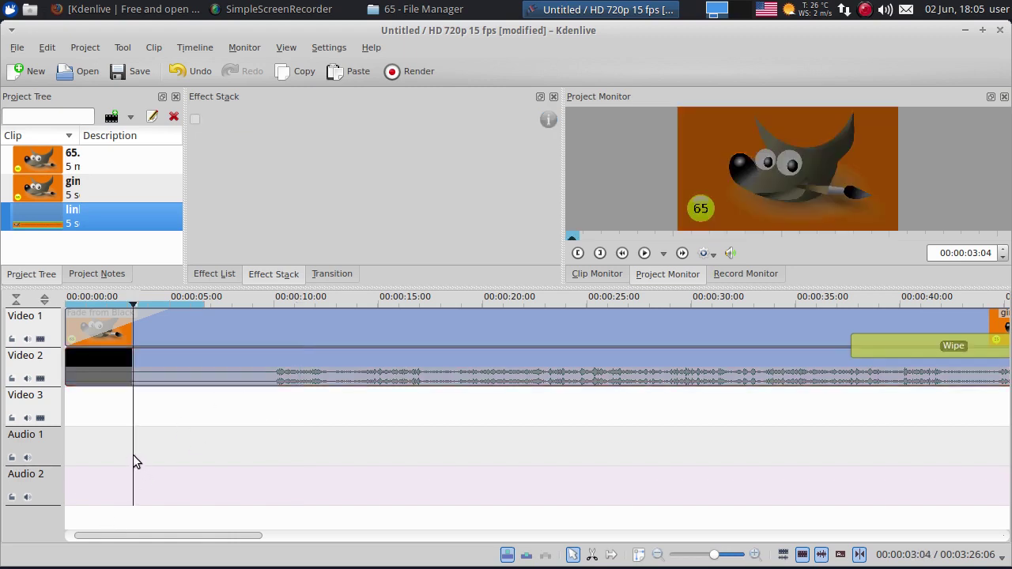
pyautogui.click(80, 446)
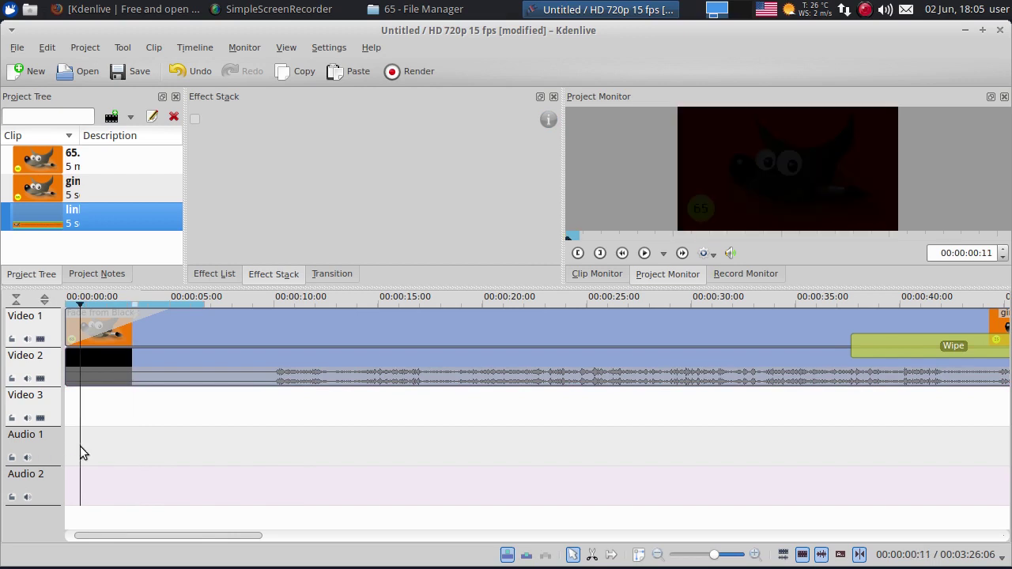
# Mute the audio of the Video 2 track and place the playhead at 00:00:02:02.
pyautogui.click(26, 380)
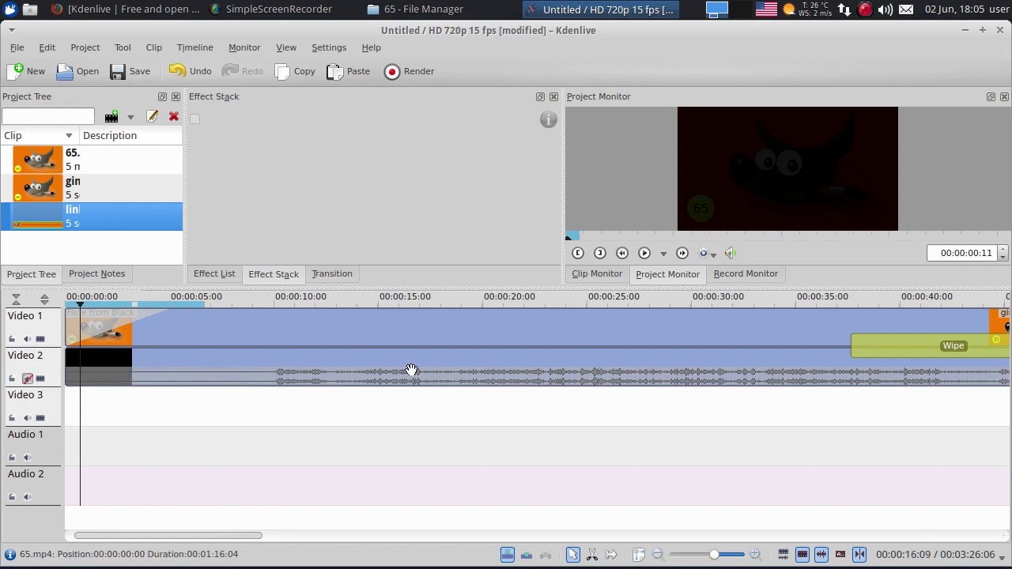
pyautogui.click(306, 373)
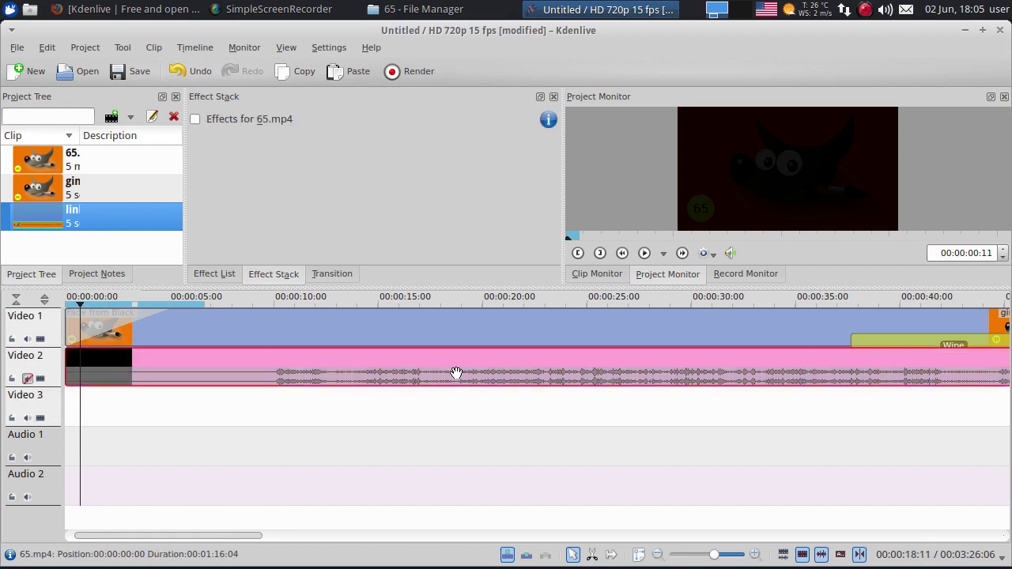
pyautogui.click(109, 443)
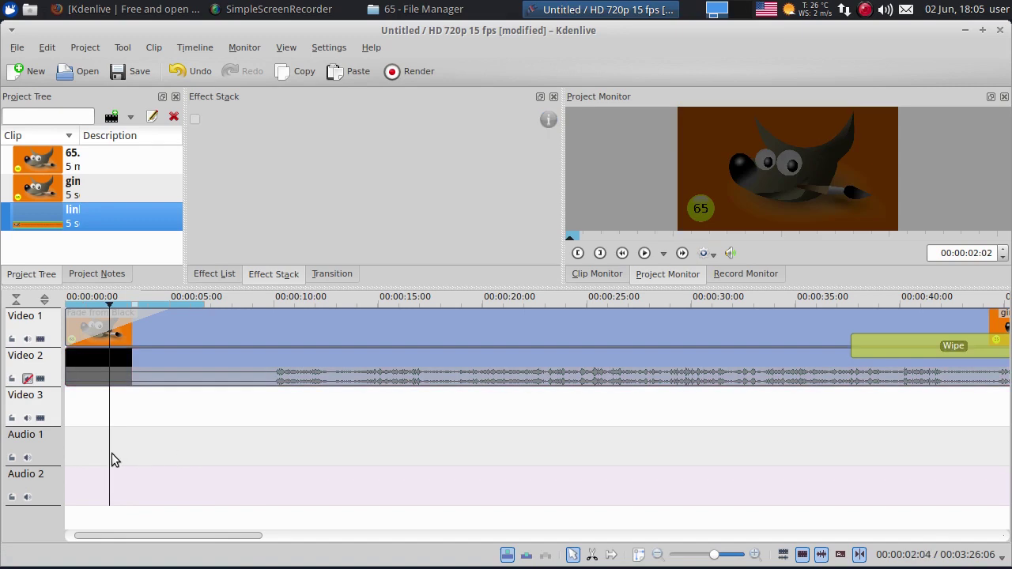
# Open the file selection for adding a clip to the project and cancel it.
pyautogui.click(112, 117)
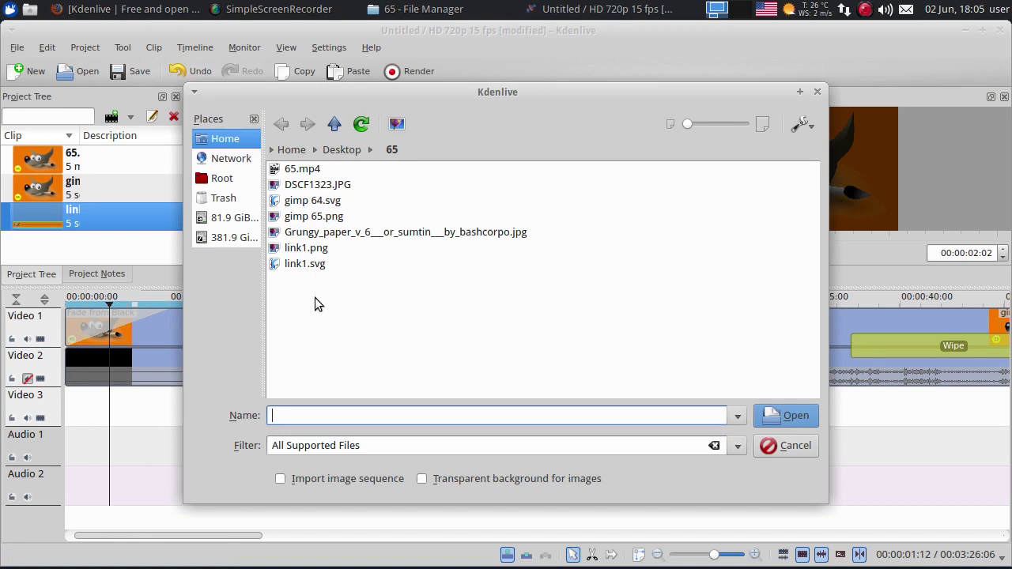
pyautogui.click(779, 445)
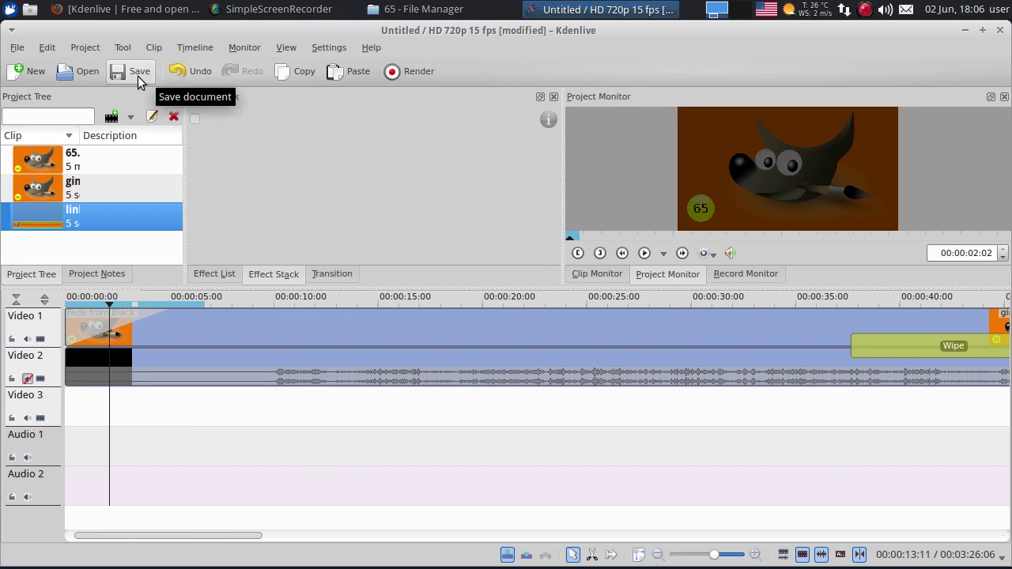
# Save the project under the name tutorial in the kdenlive folder.
pyautogui.click(16, 51)
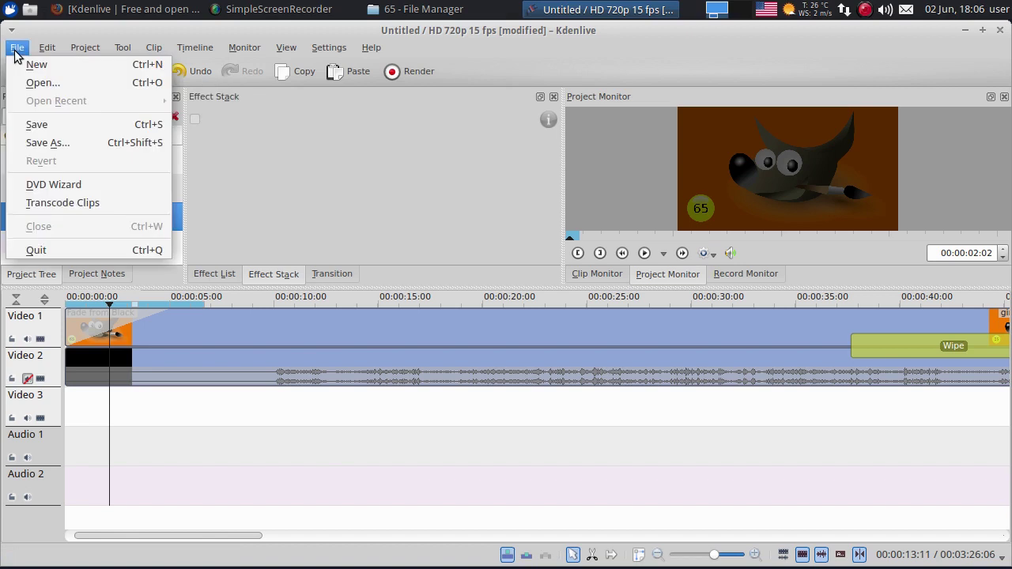
pyautogui.click(66, 144)
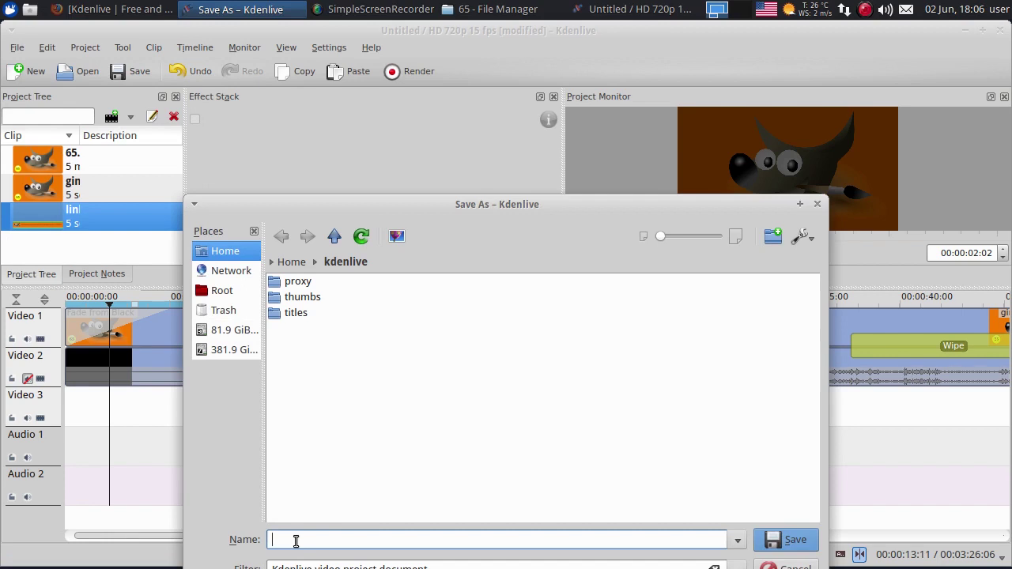
pyautogui.write('te')
pyautogui.press('BackSpace')
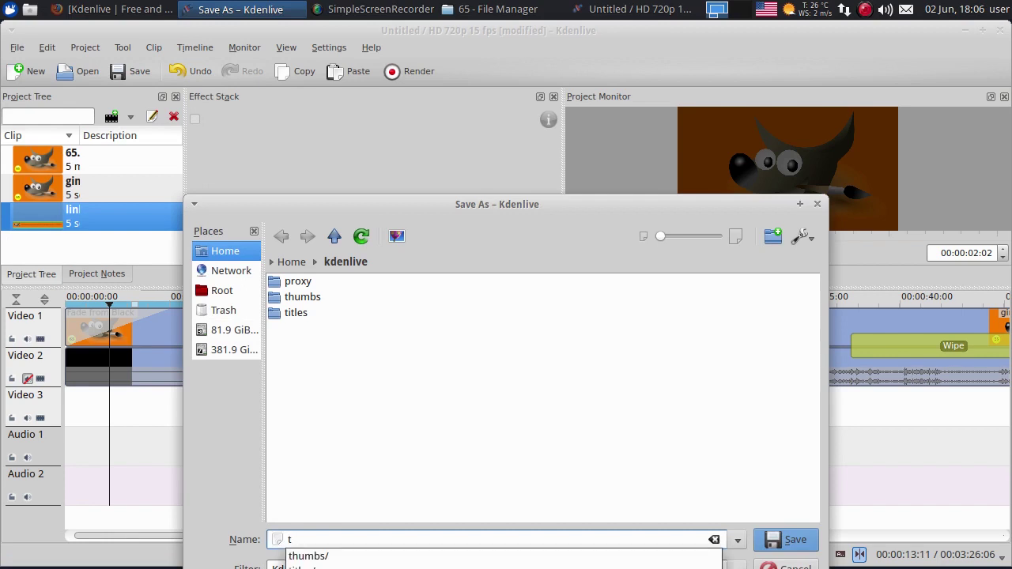
pyautogui.write('utorial')
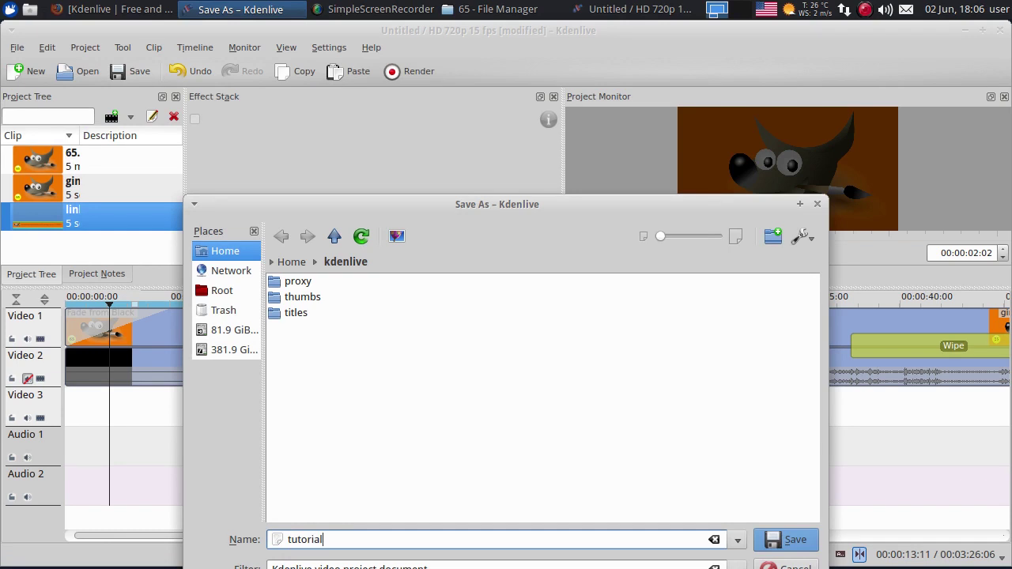
pyautogui.press('Return')
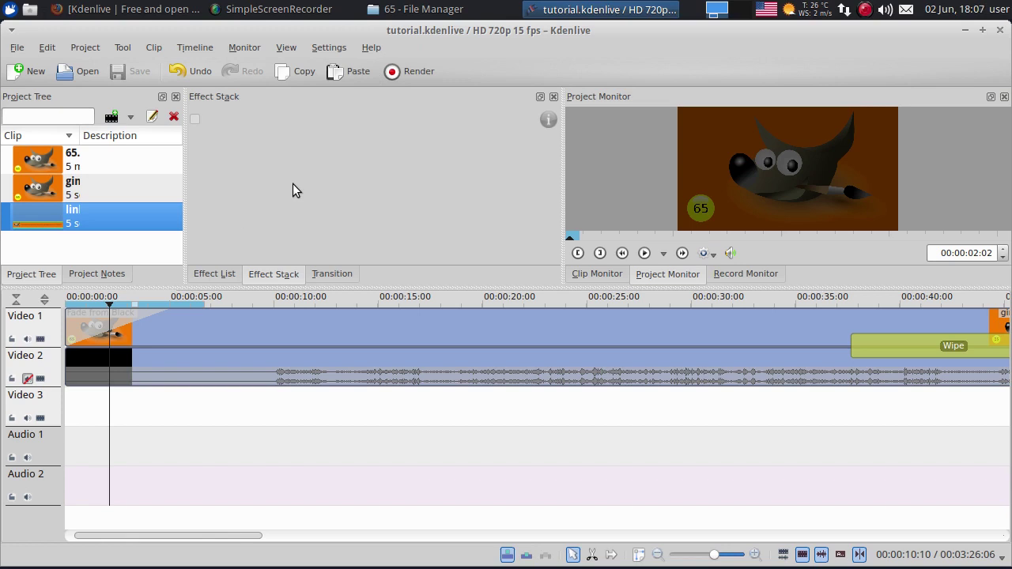
# Open the rendering settings and name the output file tutorijal.mp4 in the kdenlive folder.
pyautogui.click(420, 77)
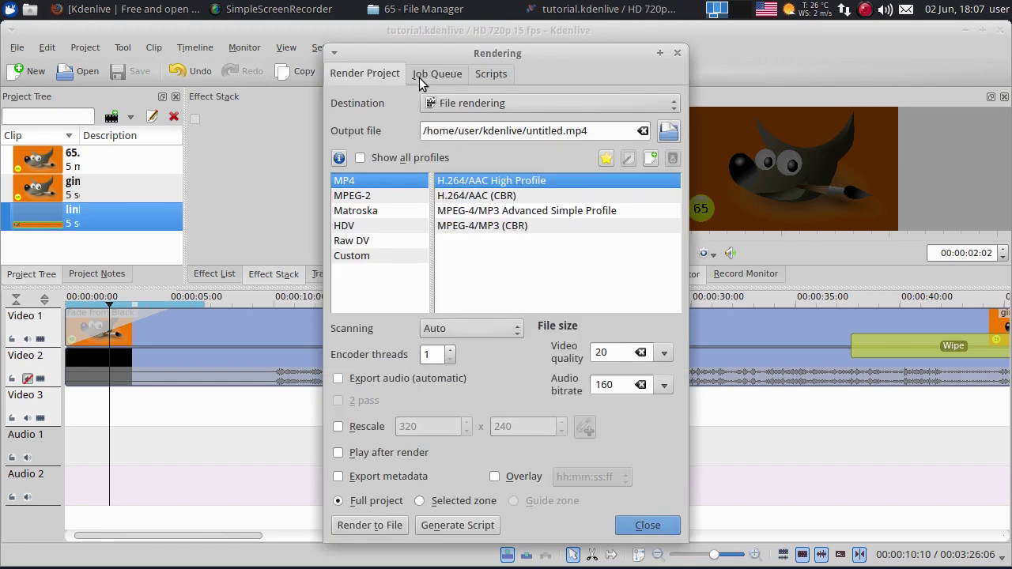
pyautogui.doubleClick(537, 130)
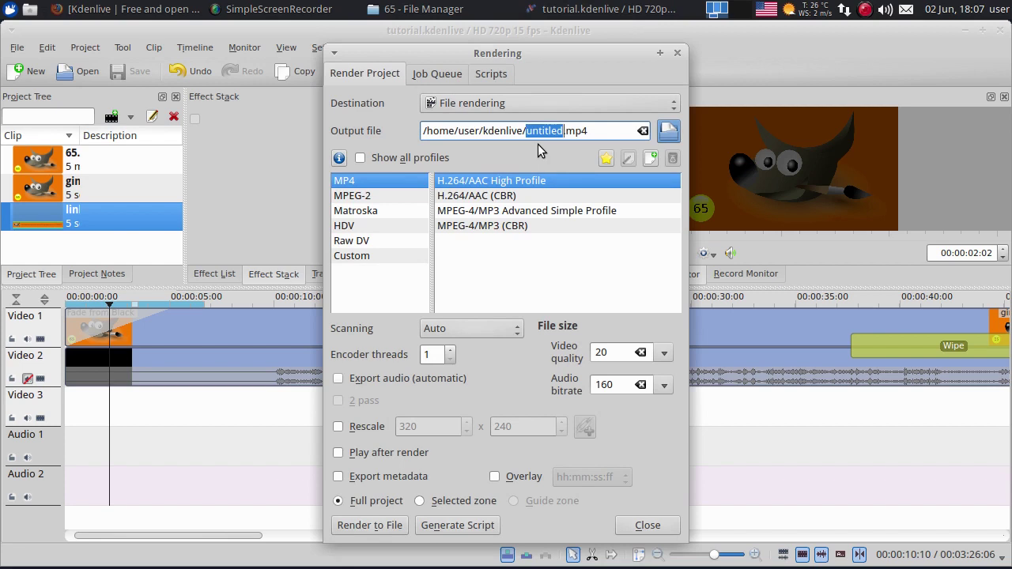
pyautogui.write('tutorijal')
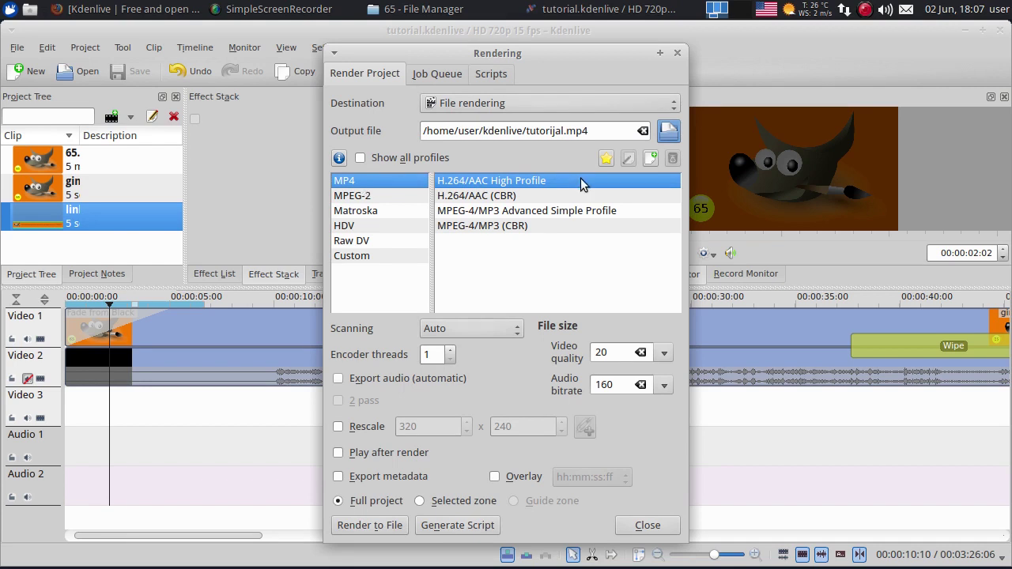
# Choose the MPEG-4/MP3 (CBR) render profile with a video bitrate of 2000 and 2 encoder threads.
pyautogui.click(507, 227)
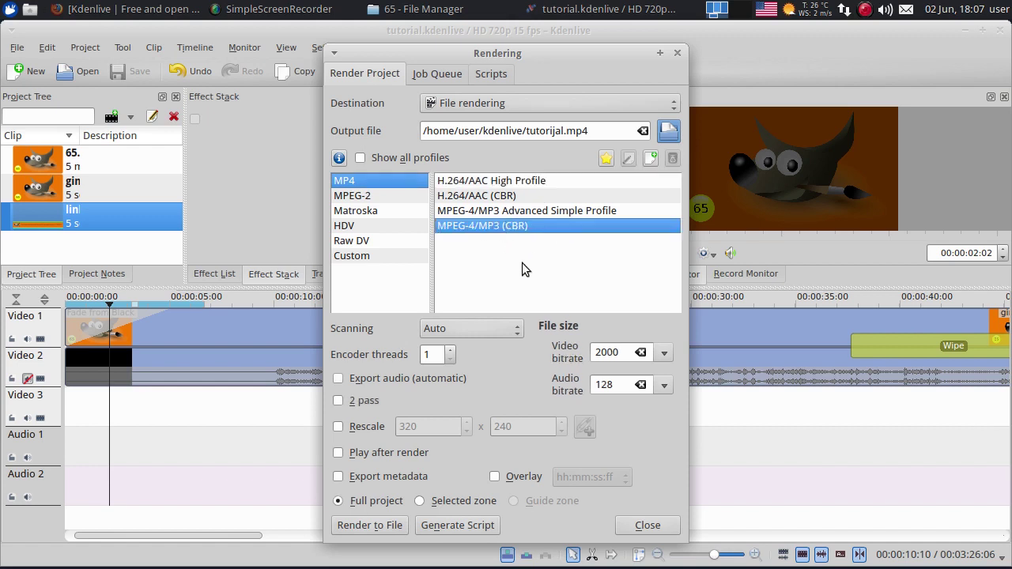
pyautogui.click(666, 353)
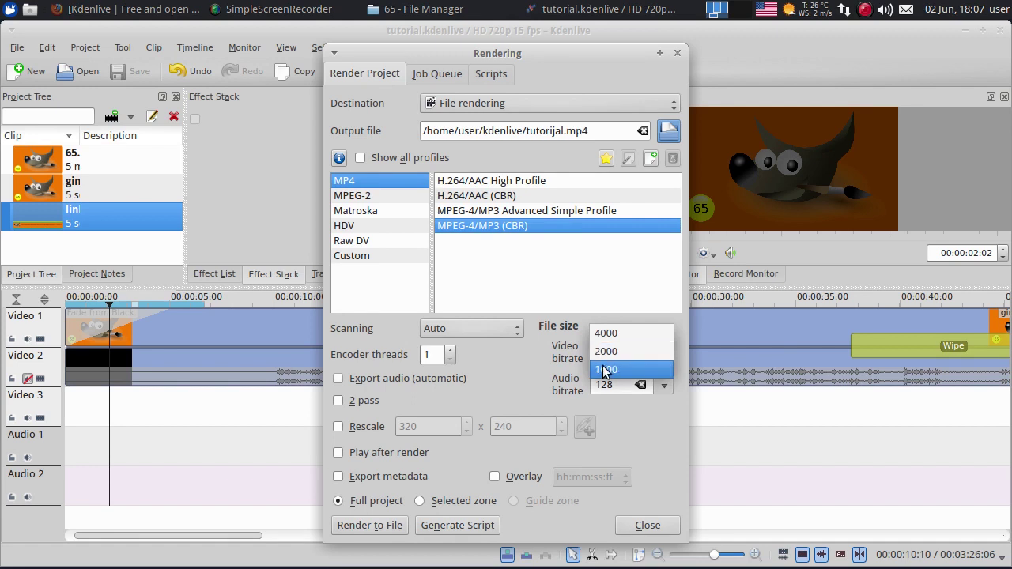
pyautogui.press('Up')
pyautogui.press('Return')
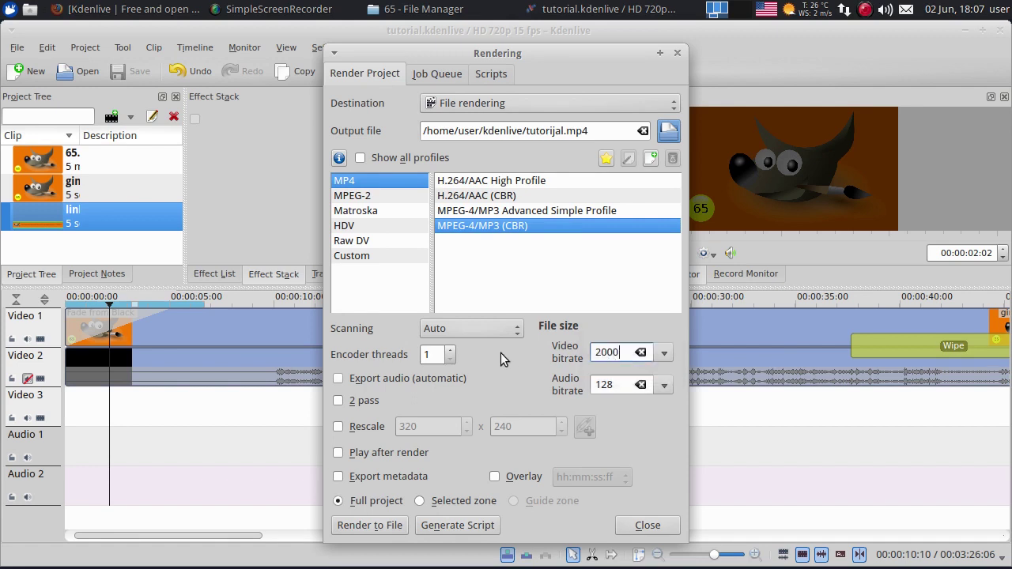
pyautogui.click(451, 351)
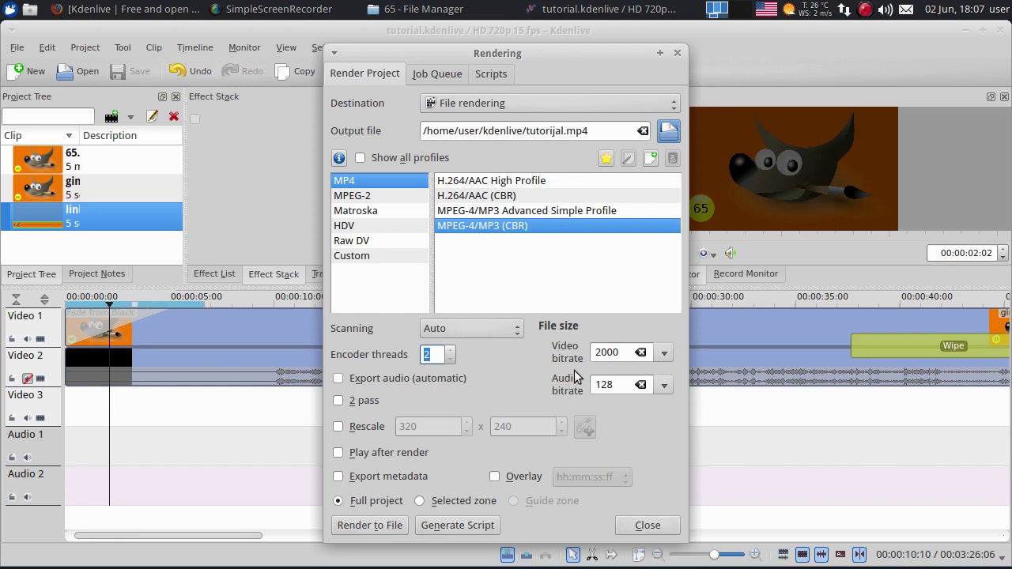
# Try a video bitrate of 4000 for the render and set it back to 2000.
pyautogui.click(662, 353)
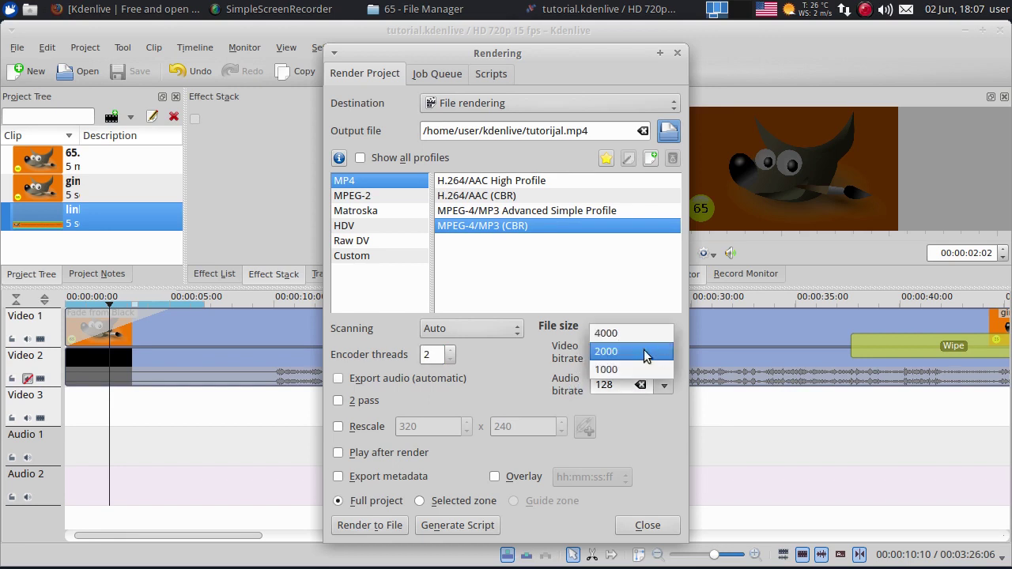
pyautogui.click(606, 335)
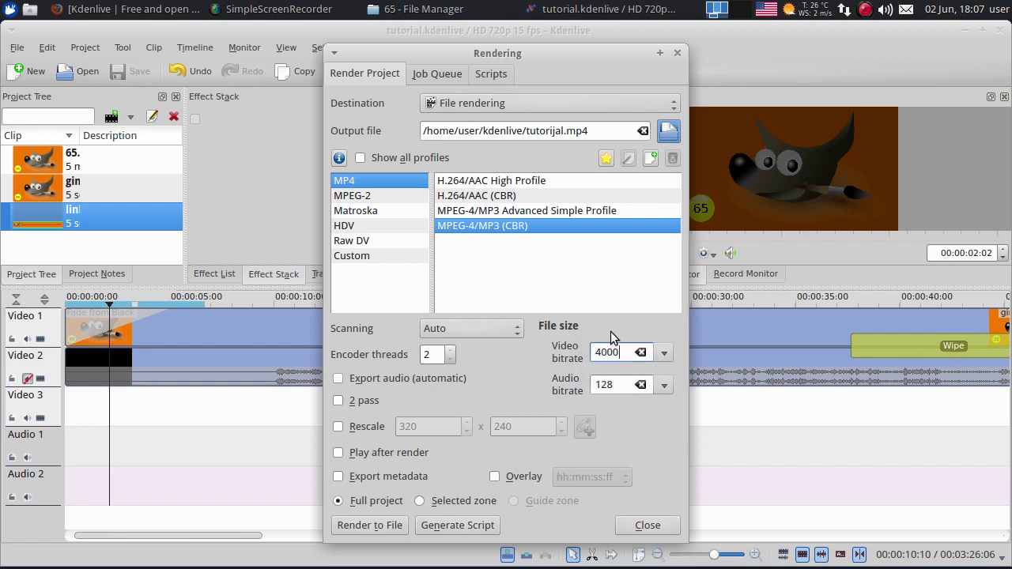
pyautogui.click(666, 355)
pyautogui.click(617, 370)
# Select an audio bitrate of 128 for the render and enable 2 pass encoding.
pyautogui.click(665, 388)
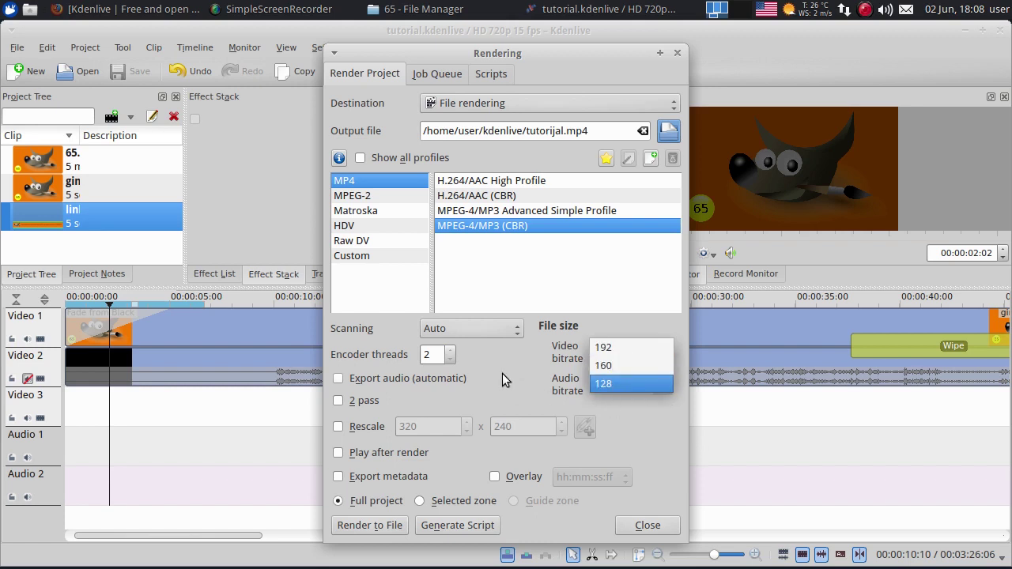
pyautogui.click(642, 384)
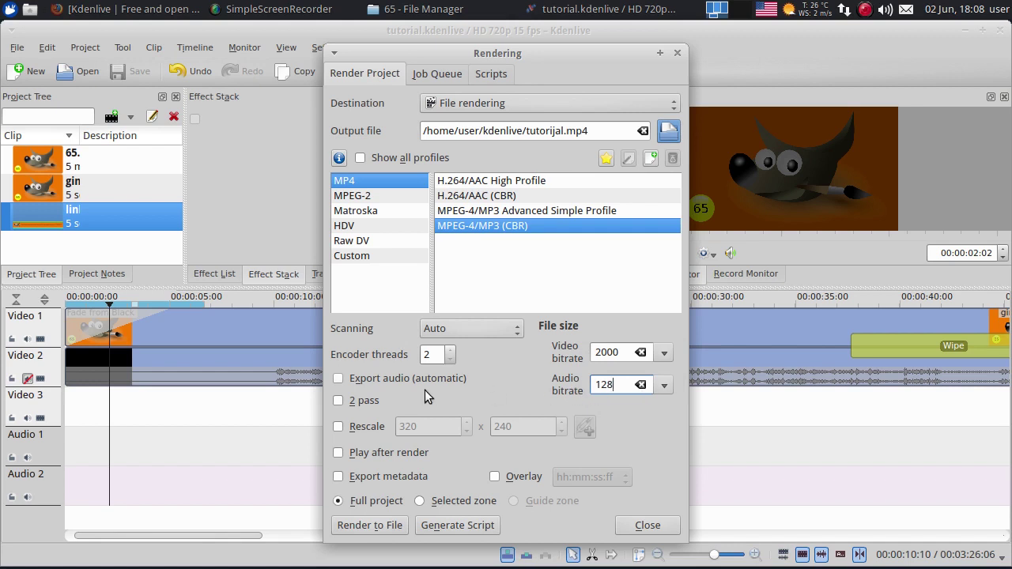
pyautogui.click(338, 401)
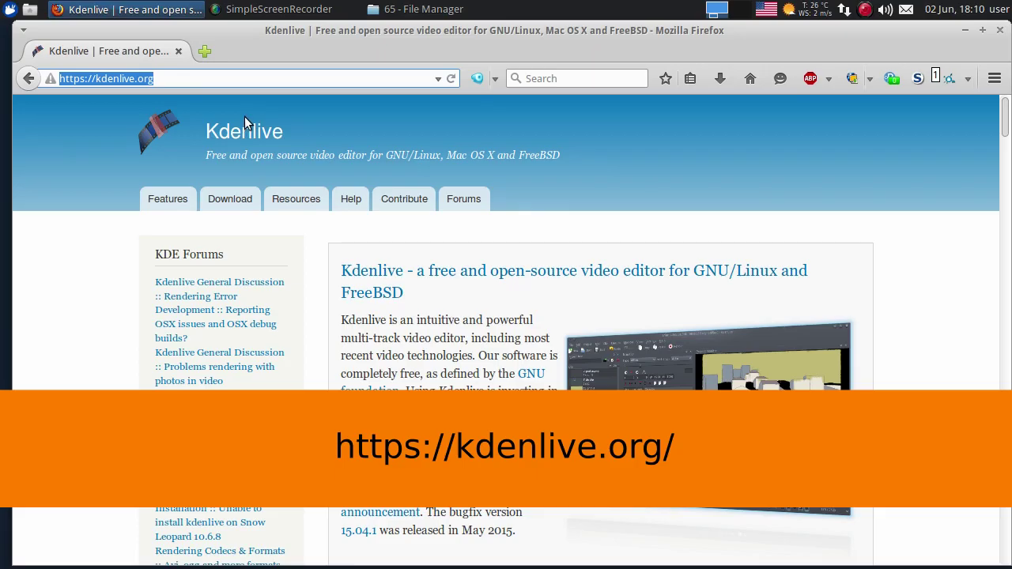
# Open the Download page of the Kdenlive website and look through the installation options for each operating system.
pyautogui.click(243, 207)
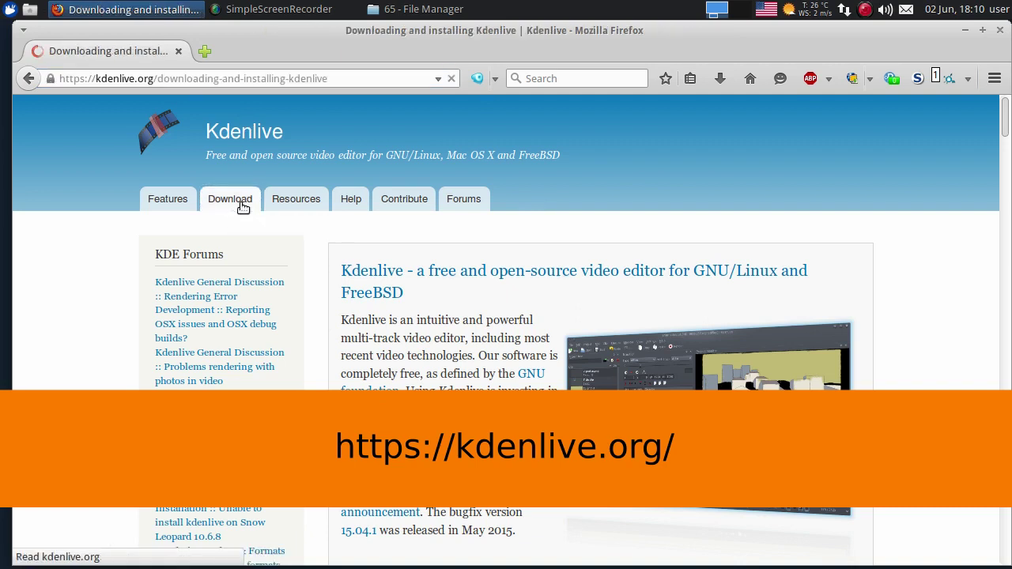
pyautogui.scroll(-5, 584, 257)
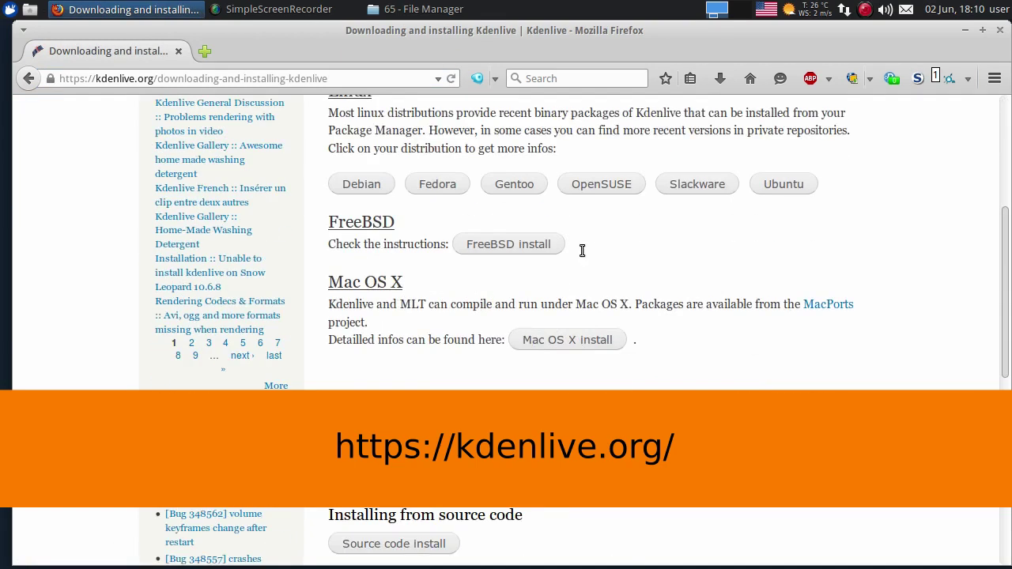
pyautogui.scroll(-3, 582, 254)
pyautogui.scroll(5, 580, 256)
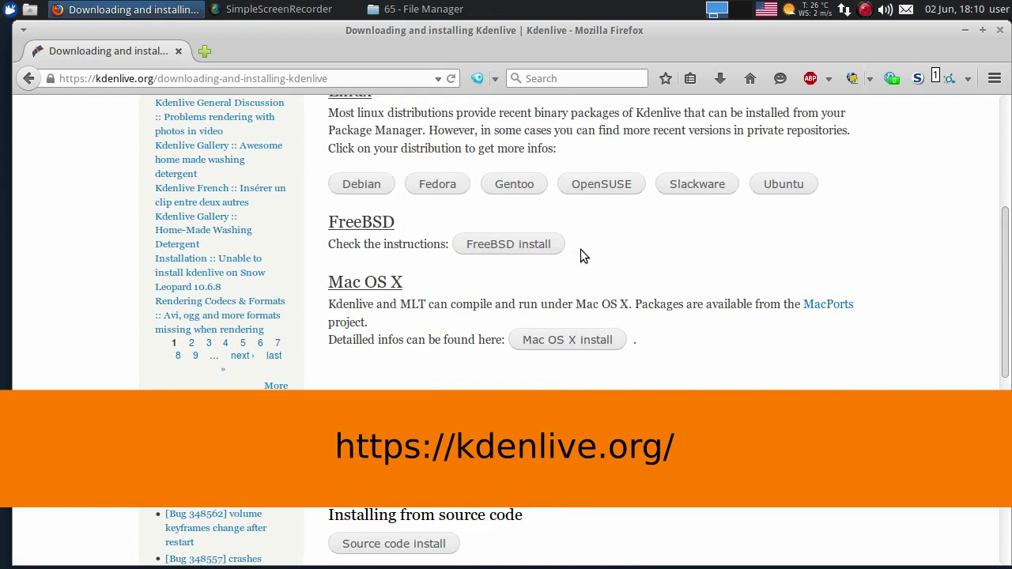